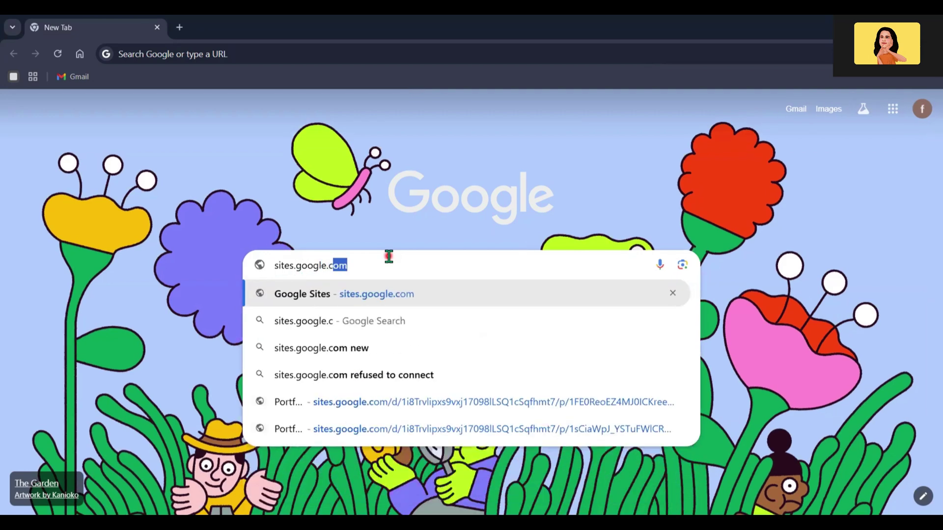
# Go to sites.google.com and open the full template gallery
pyautogui.write('com')
pyautogui.click(545, 172)
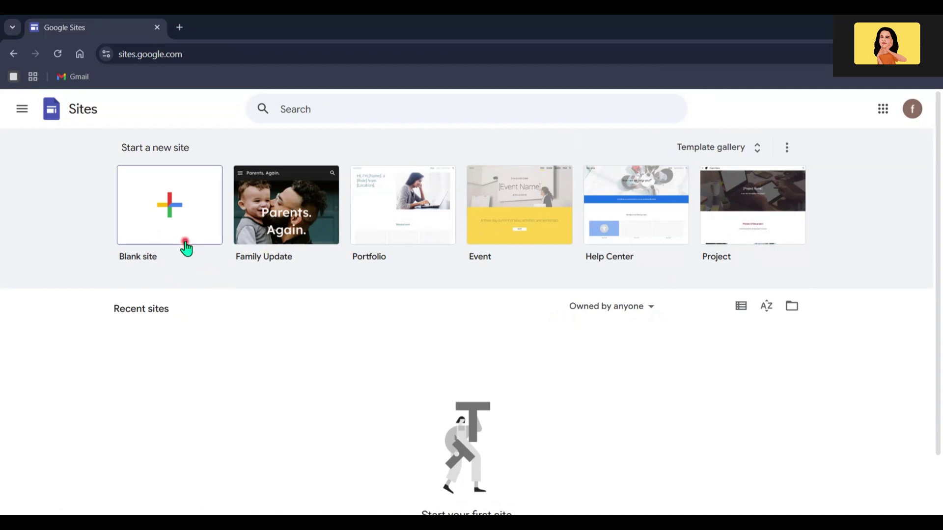
pyautogui.click(723, 150)
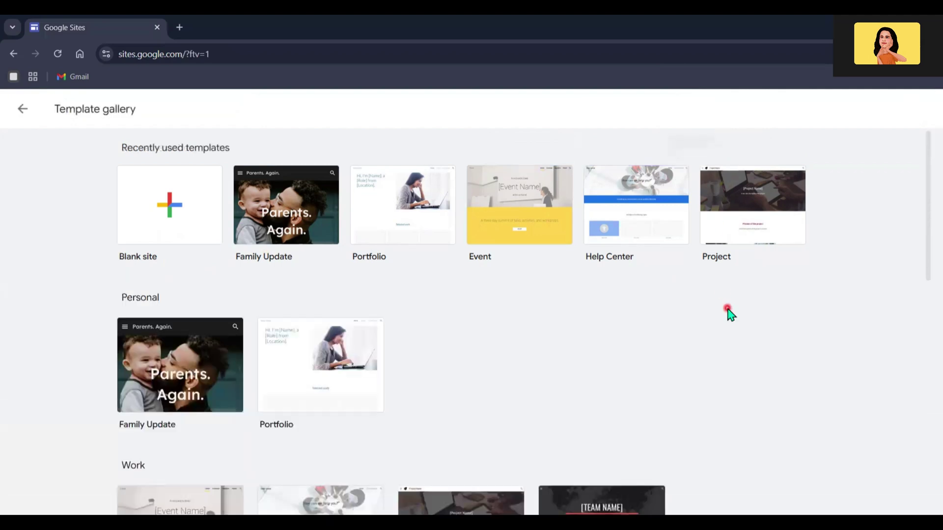
# Look through the site templates and create a new blank site
pyautogui.scroll(-1, 729, 312)
pyautogui.scroll(-1, 729, 305)
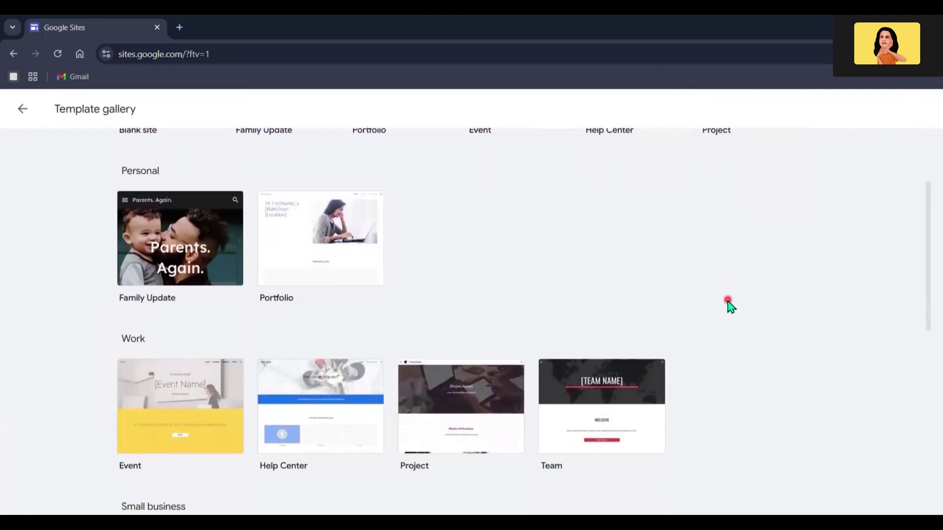
pyautogui.scroll(-3, 729, 305)
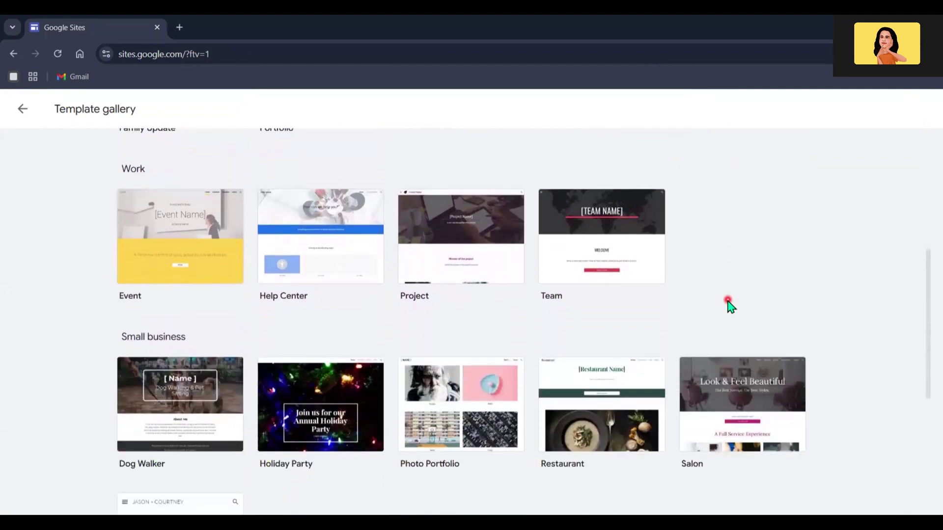
pyautogui.scroll(-2, 729, 304)
pyautogui.scroll(2, 729, 305)
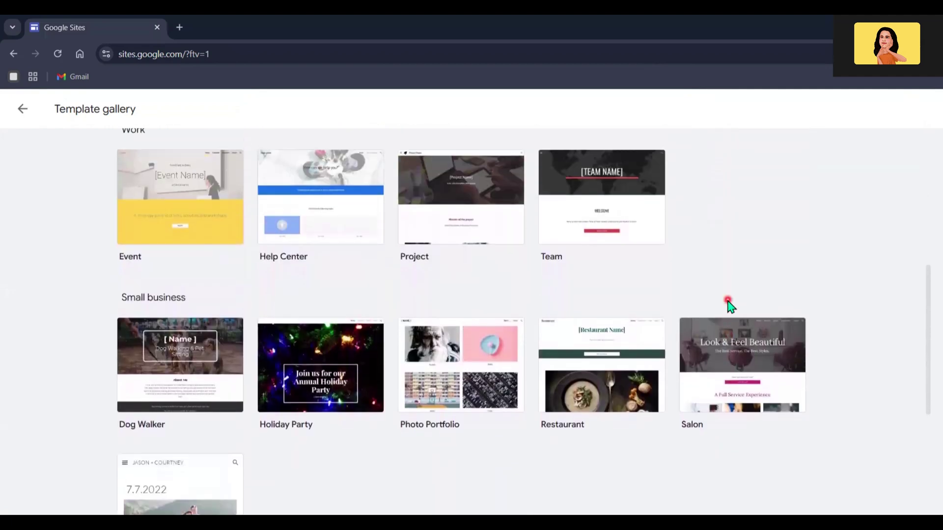
pyautogui.scroll(6, 728, 301)
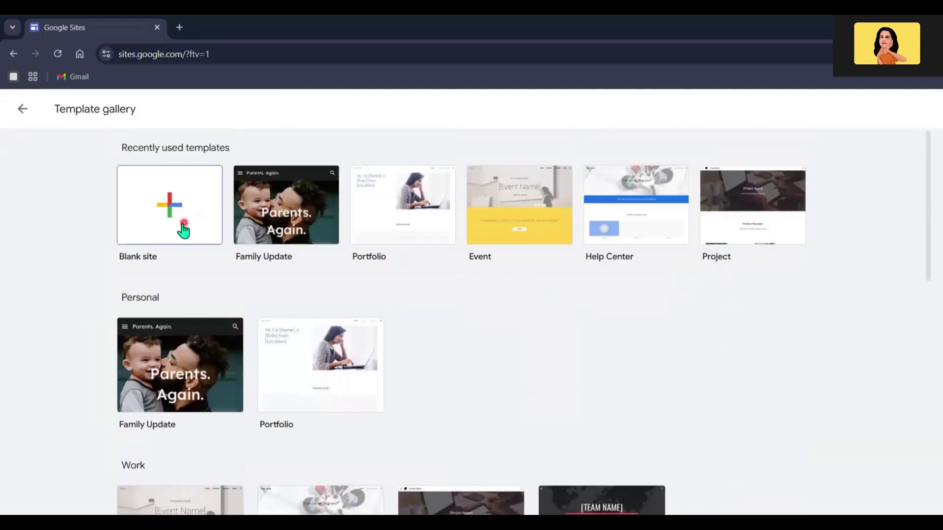
pyautogui.click(165, 229)
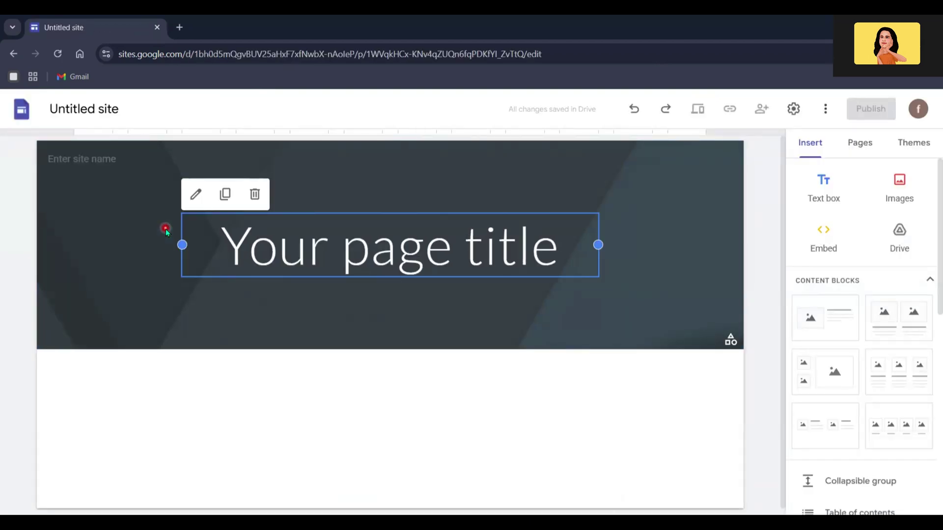
pyautogui.click(811, 231)
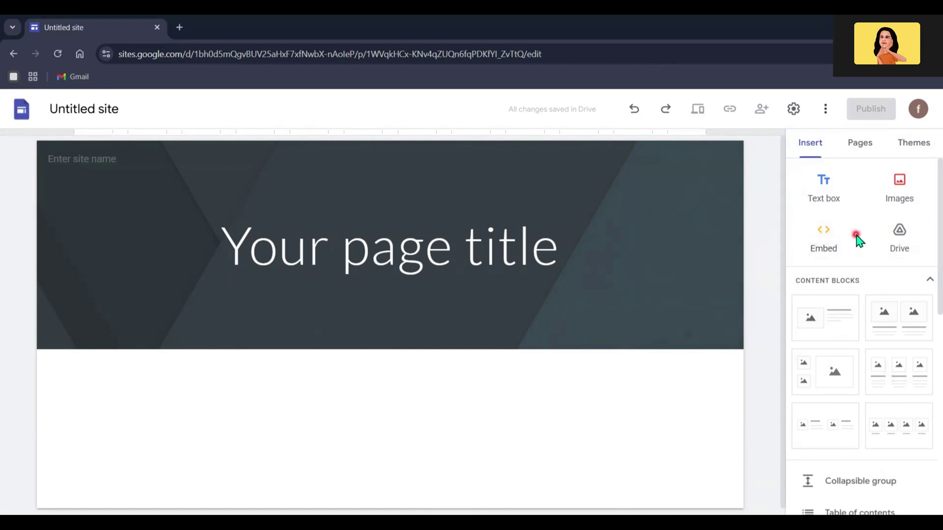
pyautogui.click(853, 148)
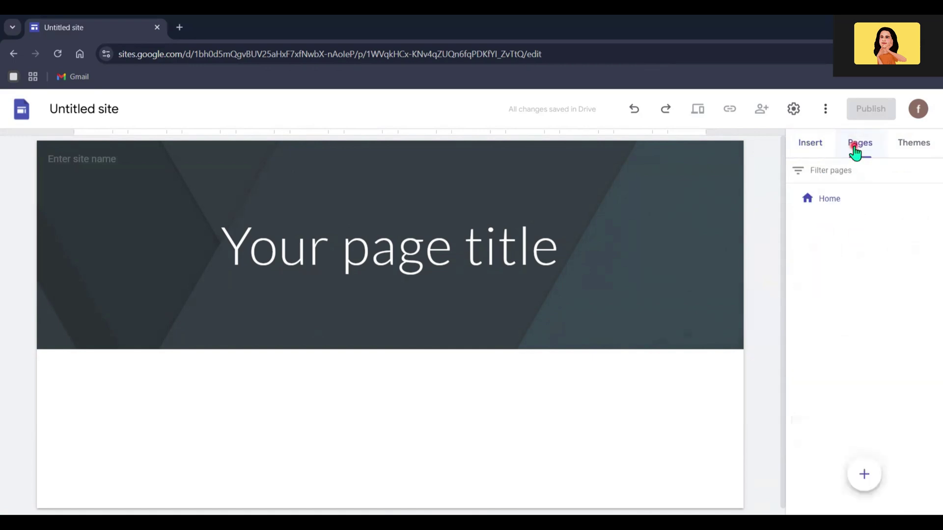
pyautogui.click(897, 147)
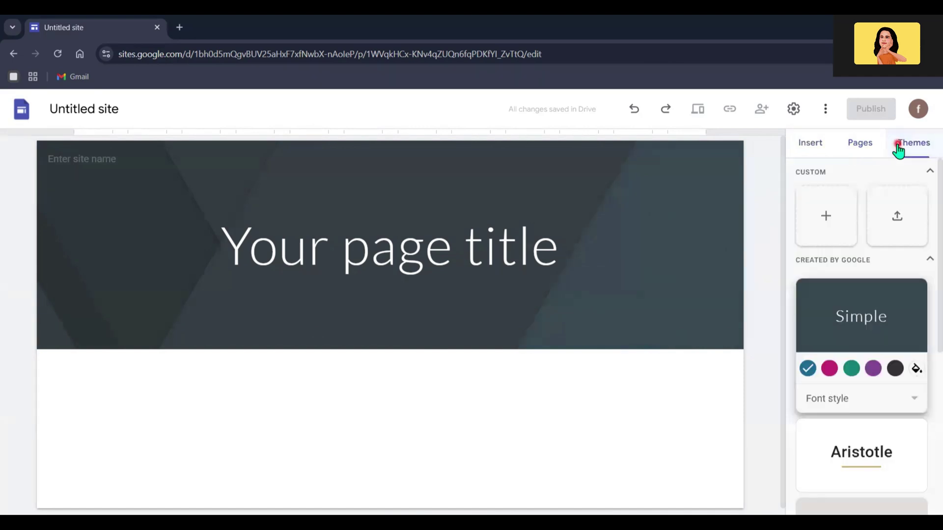
pyautogui.click(666, 260)
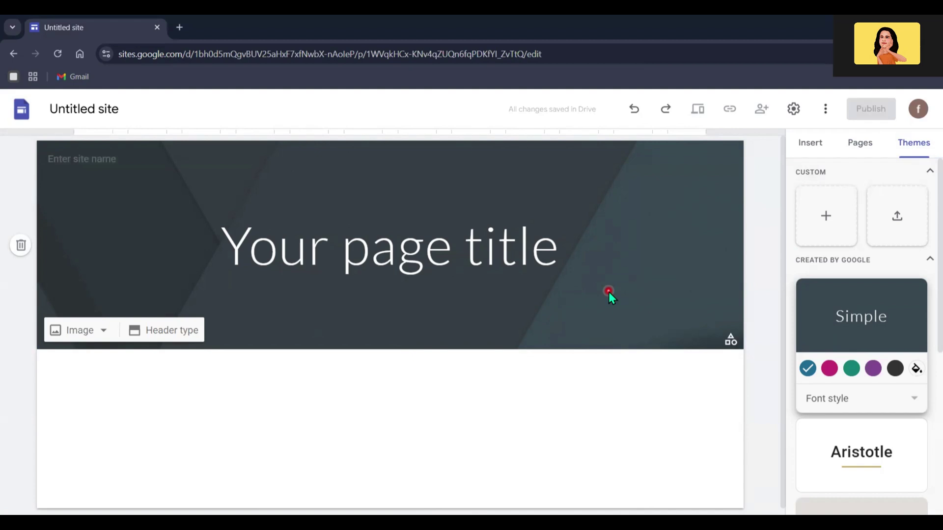
pyautogui.click(807, 156)
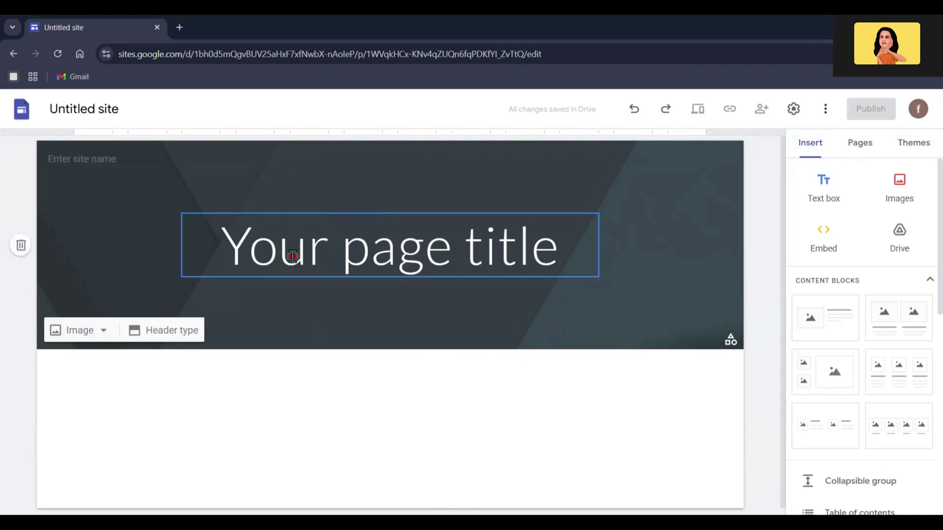
# Rename the untitled site document as "My Portfolio"
pyautogui.click(104, 111)
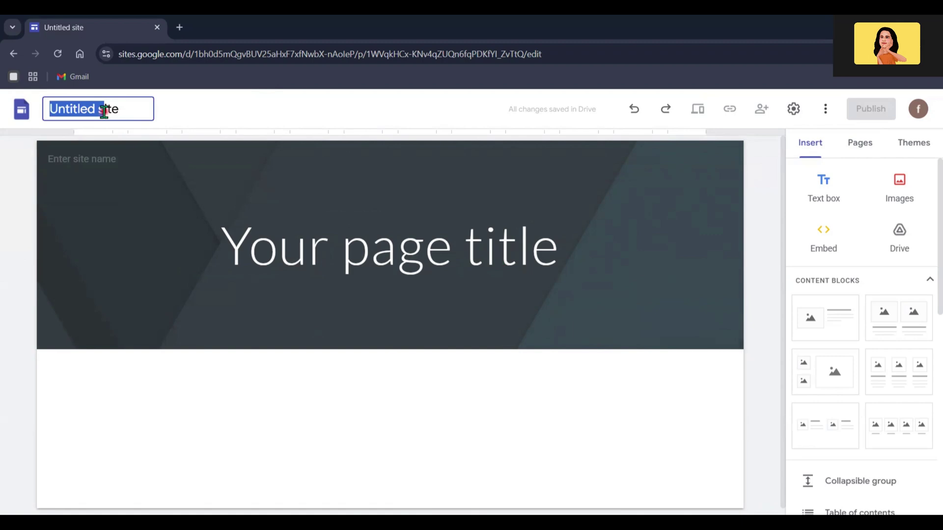
pyautogui.hotkey('ctrl', 'a')
pyautogui.write('M')
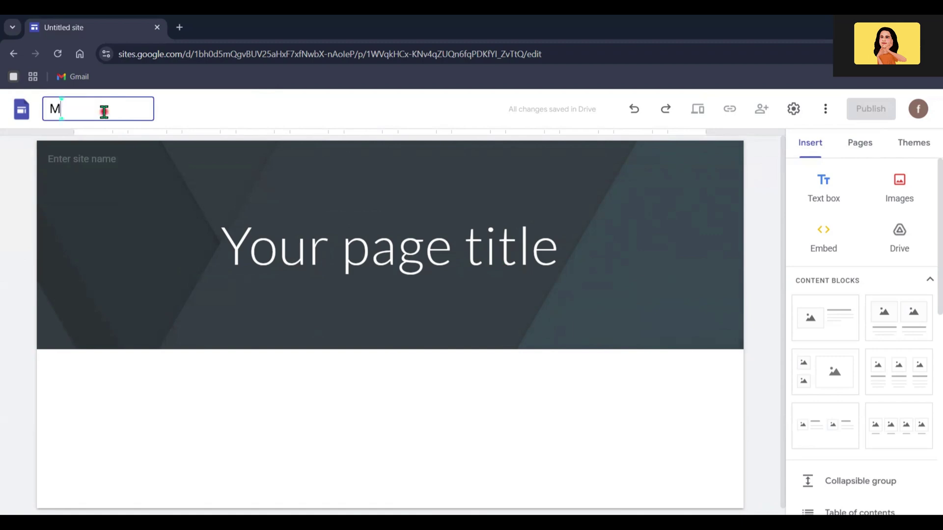
pyautogui.write('y Portfolio')
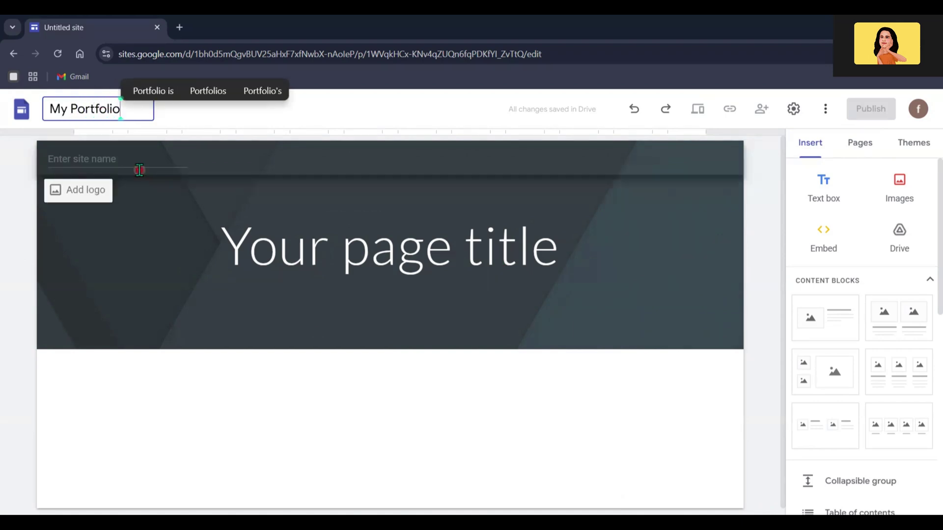
pyautogui.click(93, 331)
# Search Google Images for "photography" and insert the photographer silhouetted against an orange sunset as the header image
pyautogui.click(93, 331)
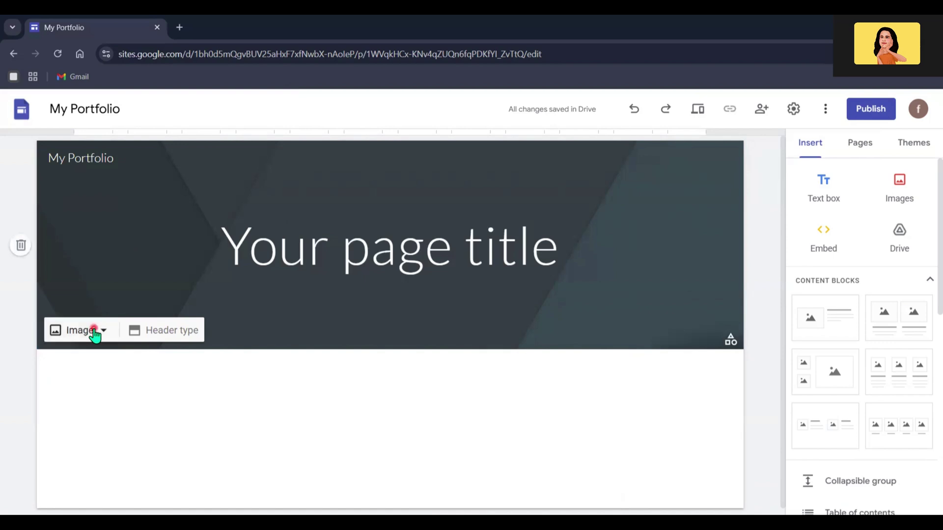
pyautogui.click(93, 331)
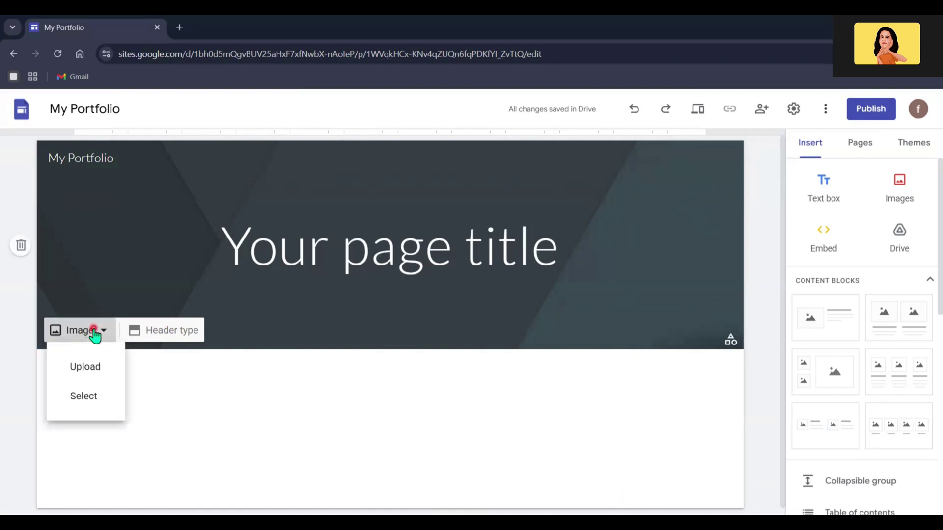
pyautogui.click(84, 396)
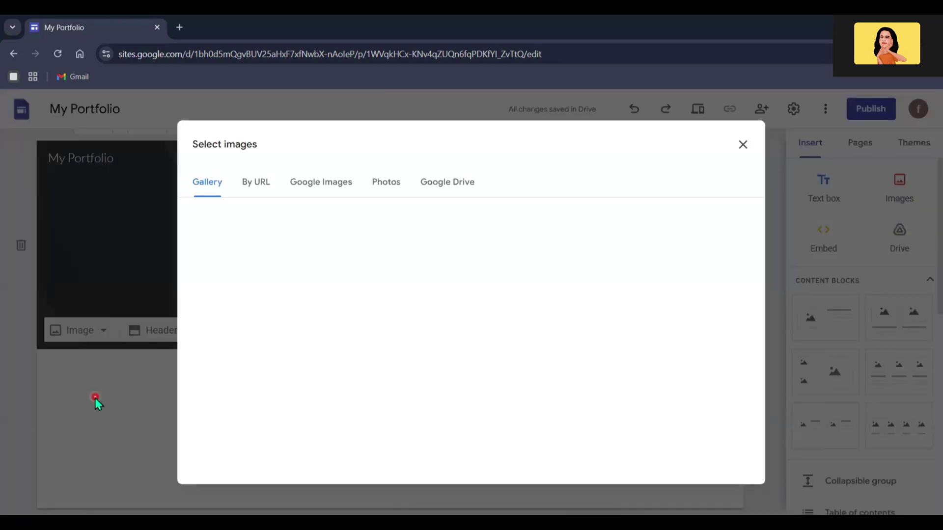
pyautogui.click(328, 192)
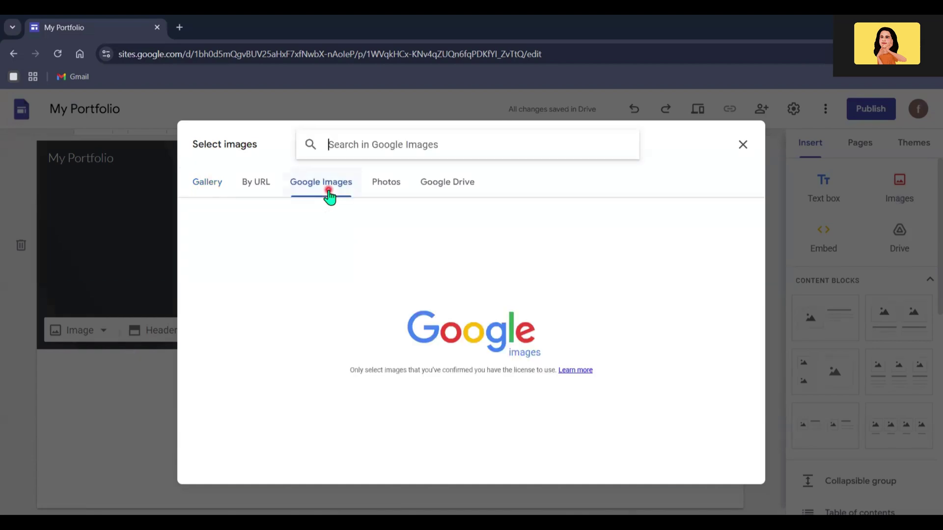
pyautogui.write('girl phot')
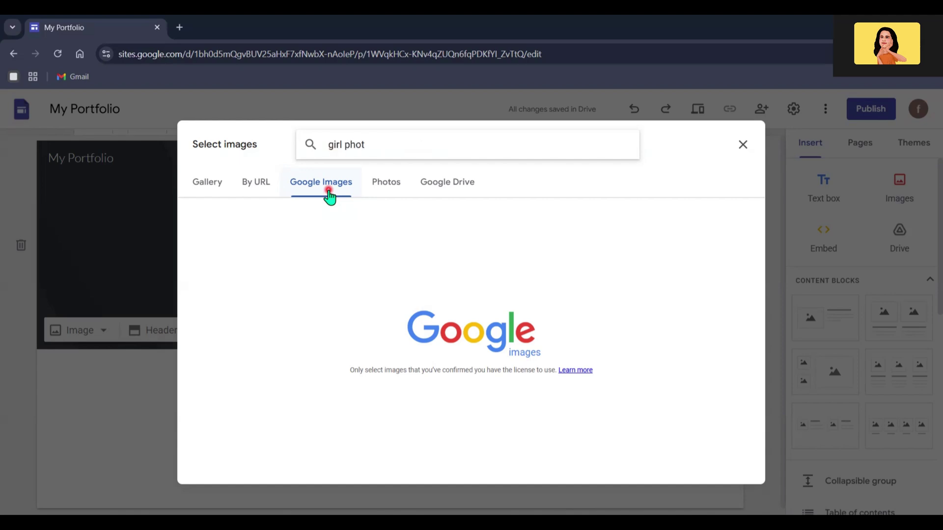
pyautogui.write('ography')
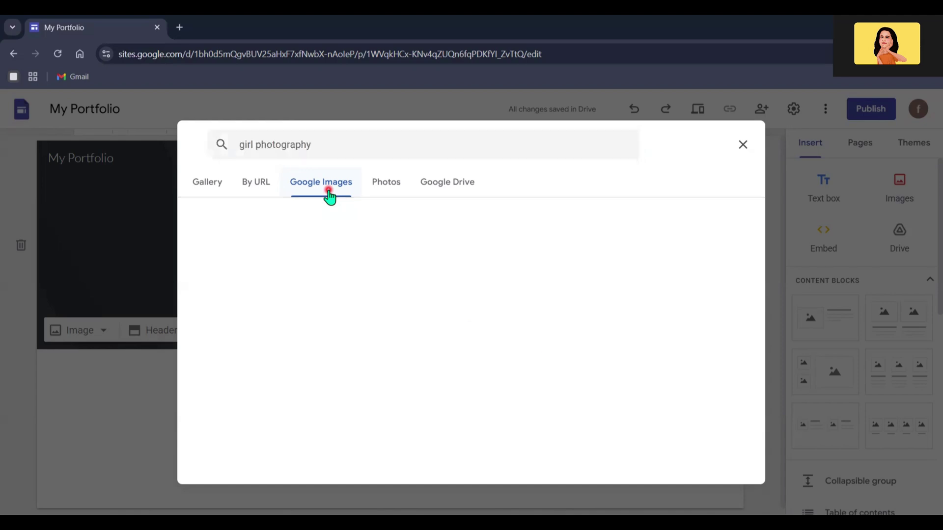
pyautogui.press('Return')
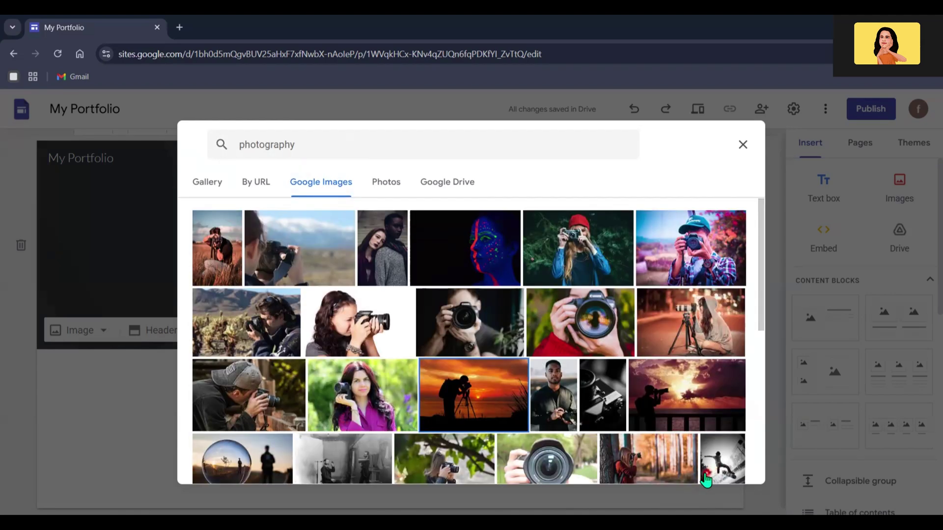
pyautogui.click(507, 406)
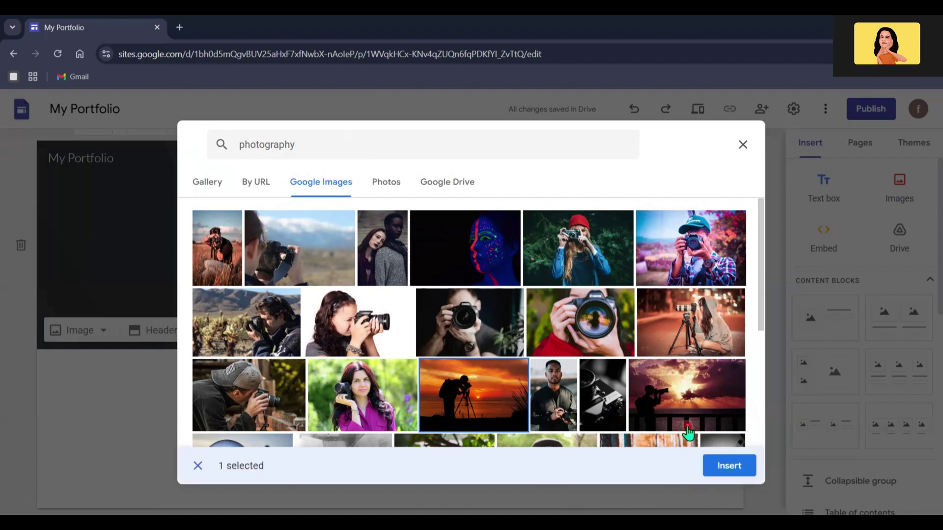
pyautogui.click(725, 468)
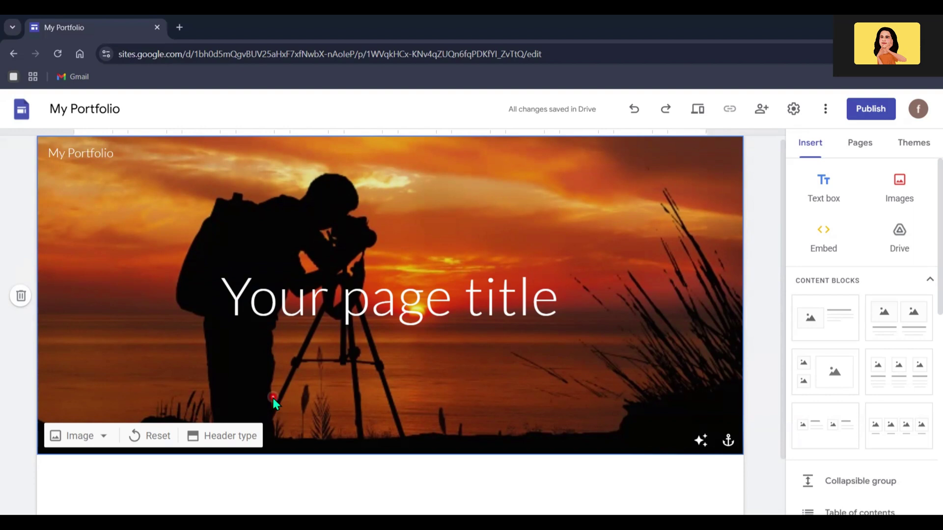
# Try the Title only header type, and set the page header to Banner
pyautogui.click(231, 436)
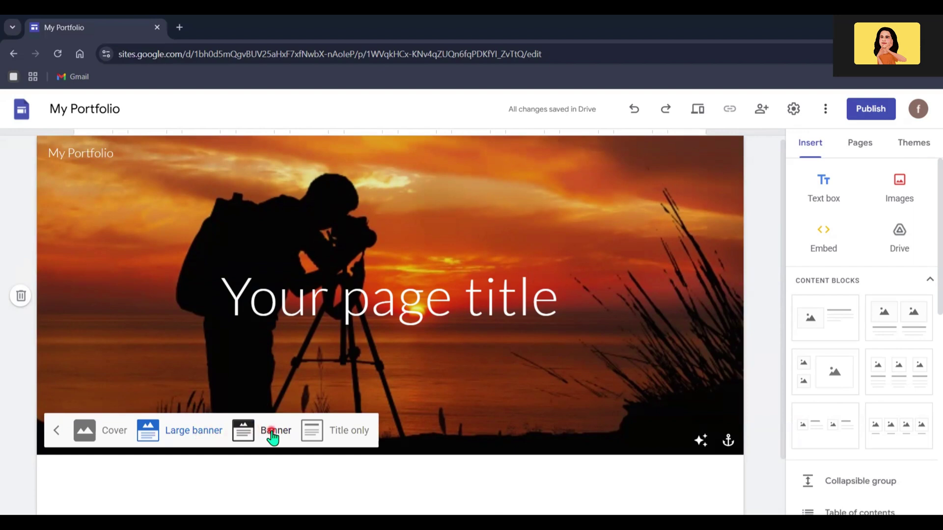
pyautogui.click(343, 436)
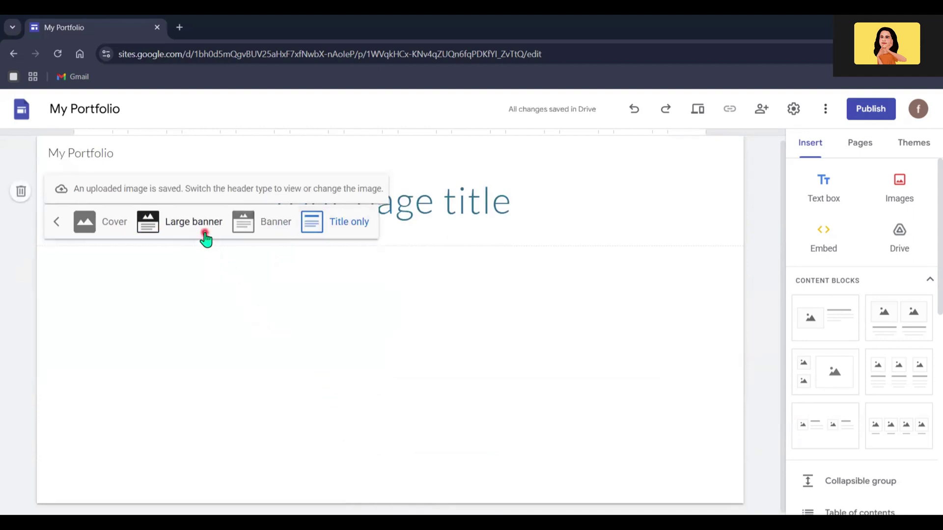
pyautogui.click(274, 222)
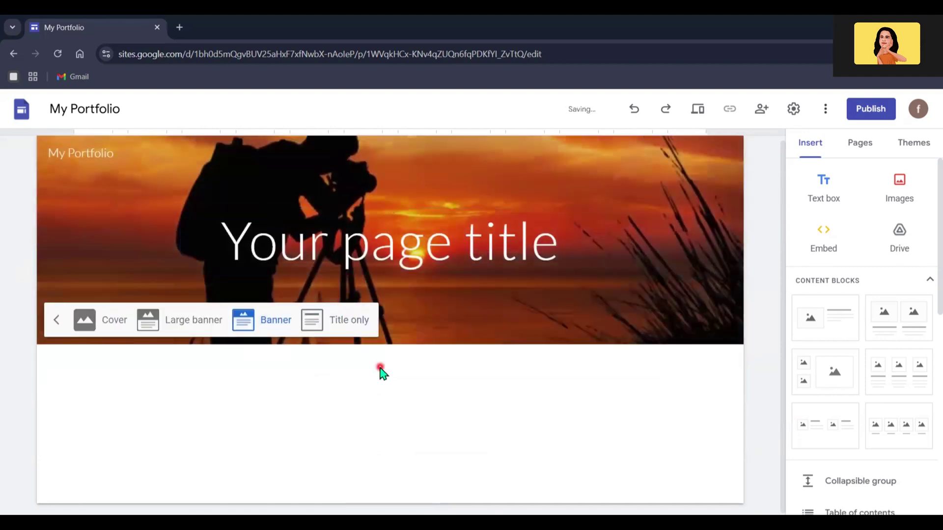
pyautogui.click(138, 219)
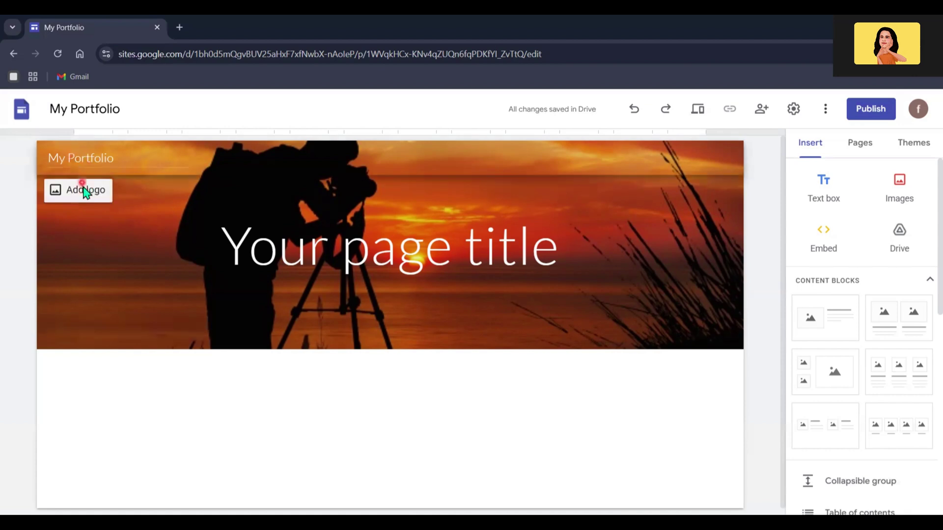
# Add a site logo by searching Google Images for "camera vector" and inserting the dark grey camera with concentric lens rings
pyautogui.click(84, 191)
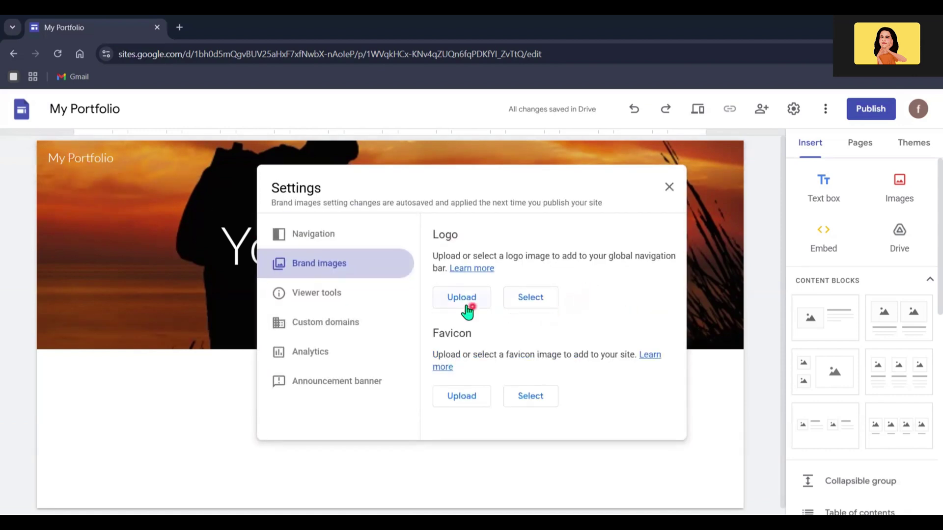
pyautogui.click(530, 298)
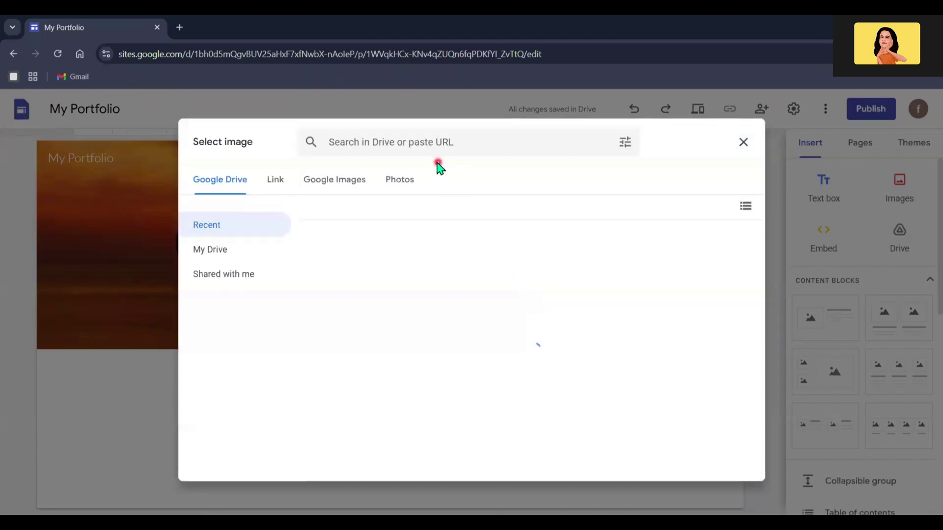
pyautogui.click(364, 180)
pyautogui.write('c')
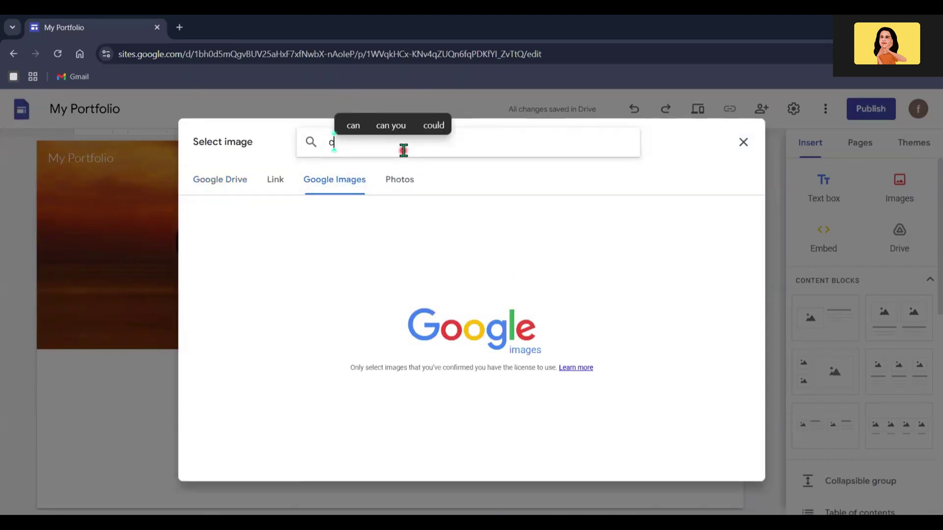
pyautogui.write('amera vector')
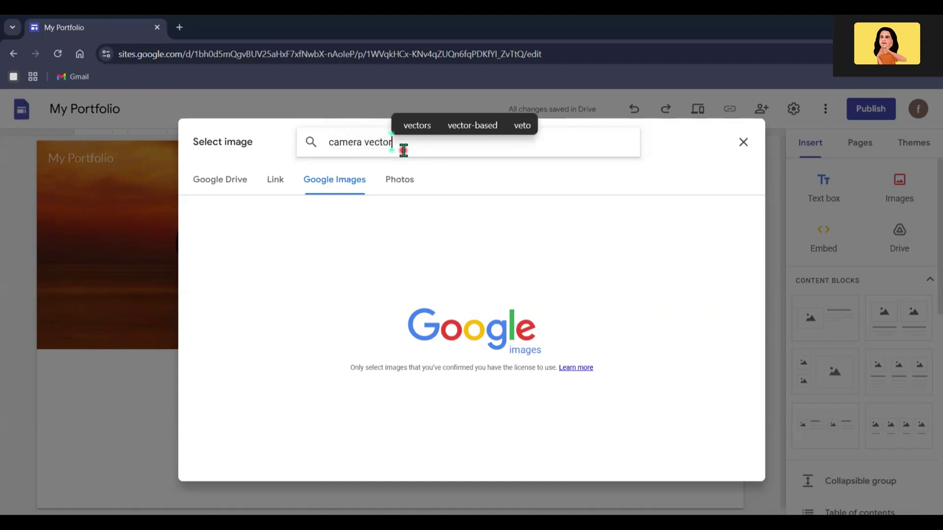
pyautogui.press('Return')
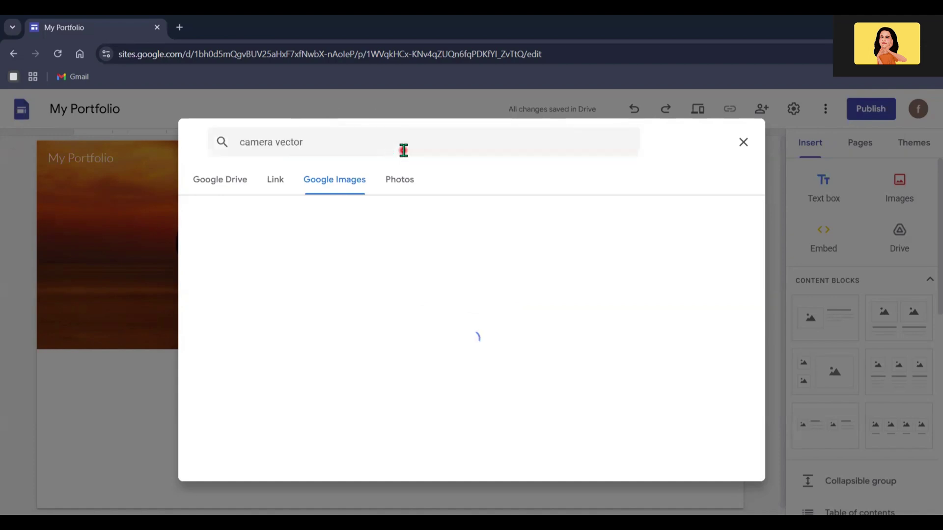
pyautogui.scroll(-2, 567, 353)
pyautogui.click(567, 353)
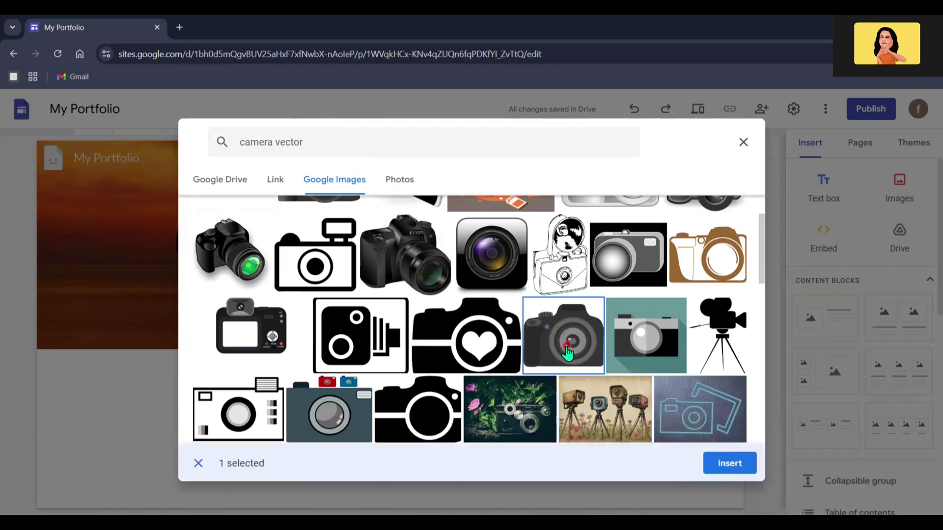
pyautogui.click(714, 464)
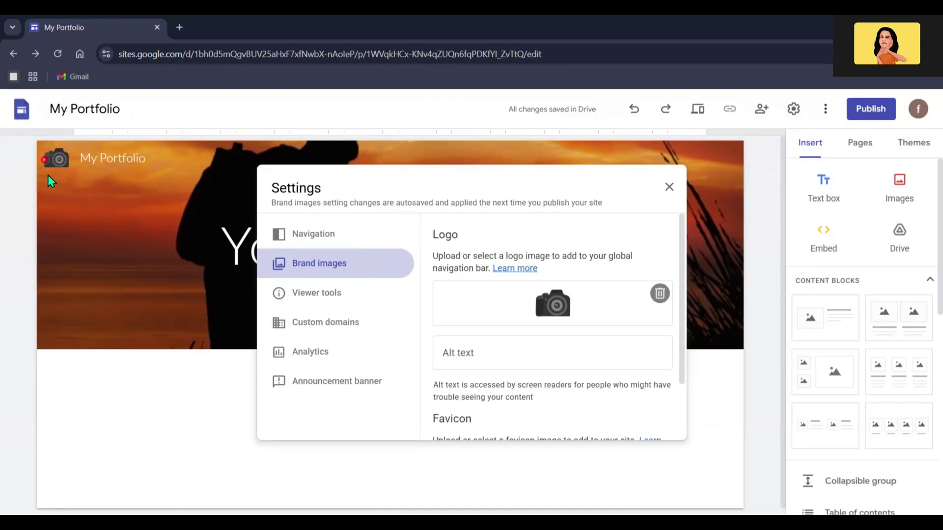
# Enter "Logo" as the alt text for the camera logo in the brand image settings
pyautogui.scroll(-2, 481, 296)
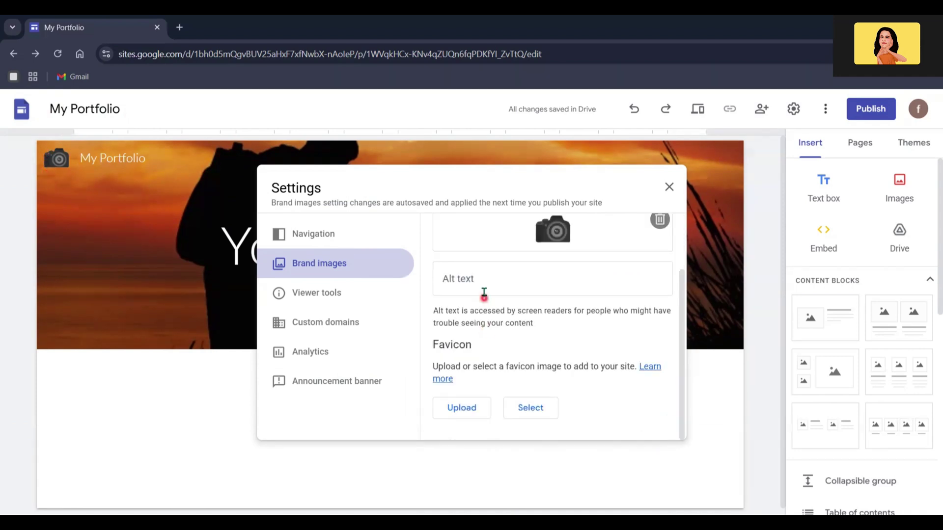
pyautogui.click(483, 283)
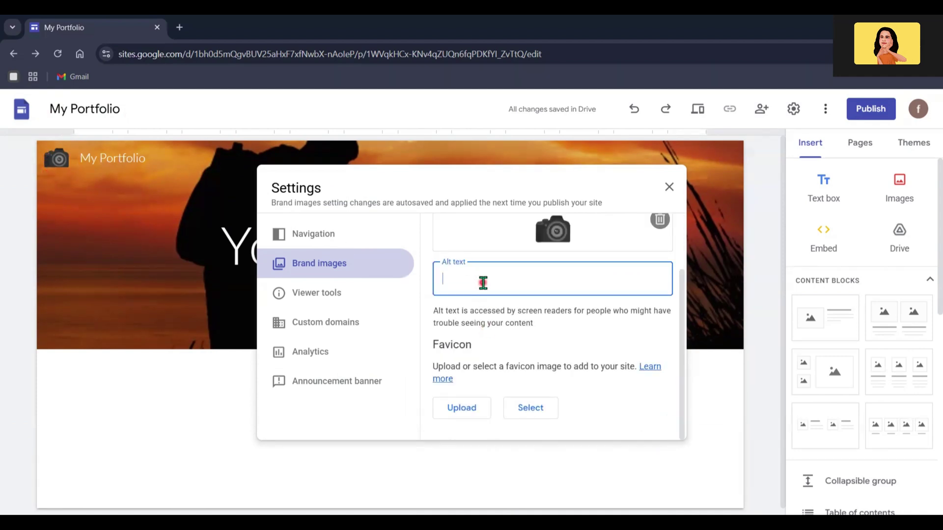
pyautogui.write('Logo')
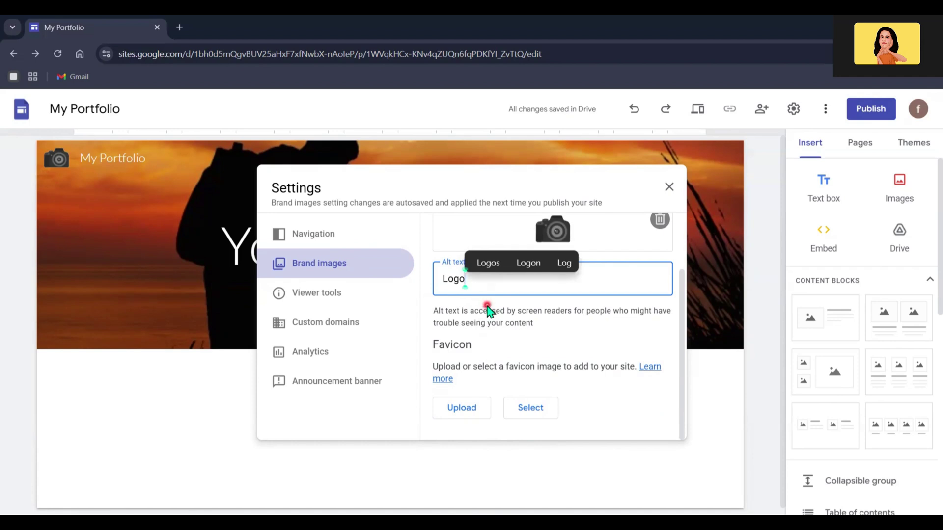
pyautogui.click(487, 305)
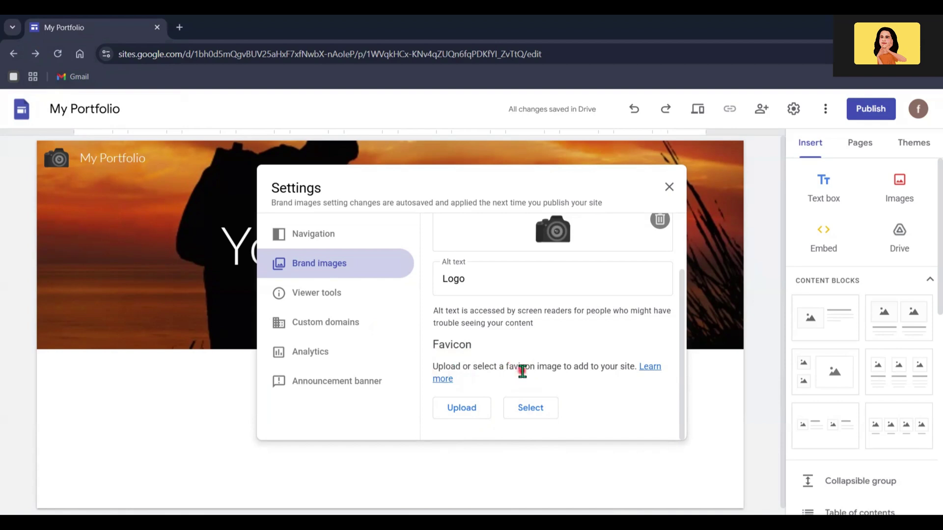
# Add a favicon by searching Google Images for "camera" and inserting the black camera shown from the back
pyautogui.click(535, 411)
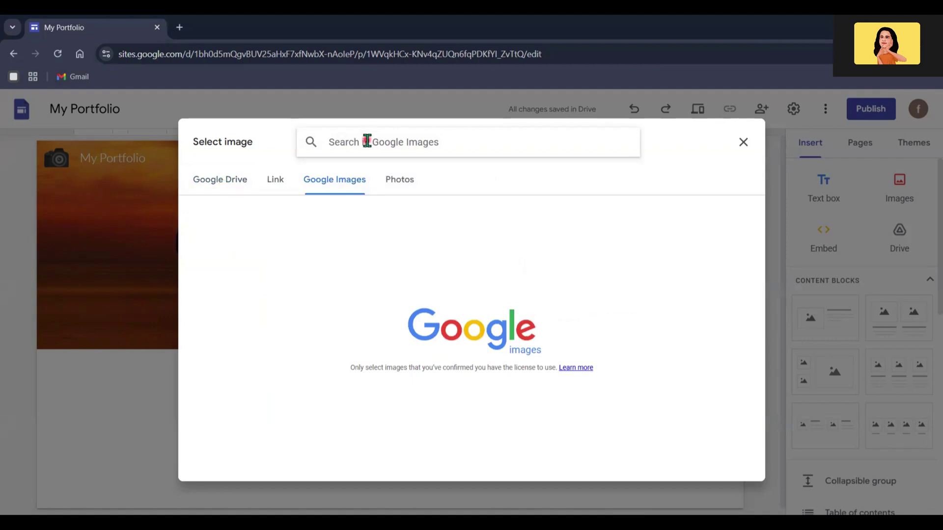
pyautogui.write('camera')
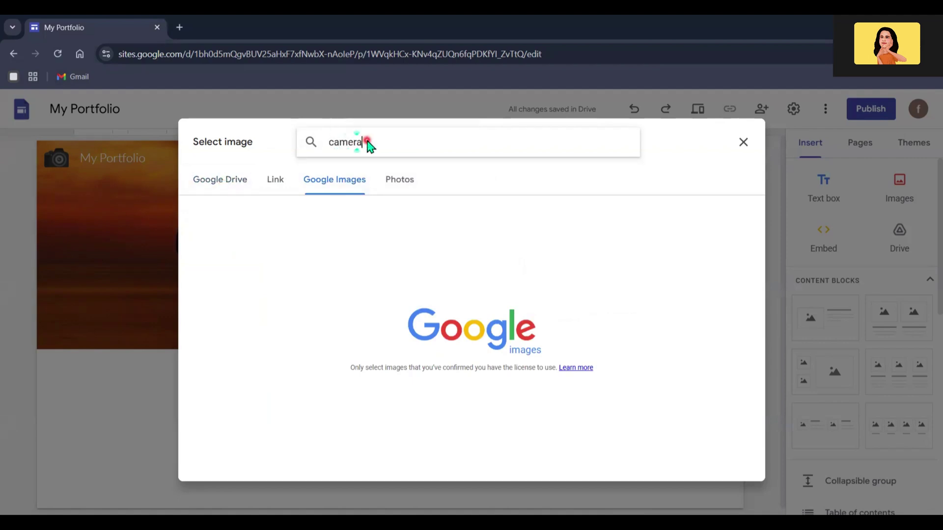
pyautogui.press('Return')
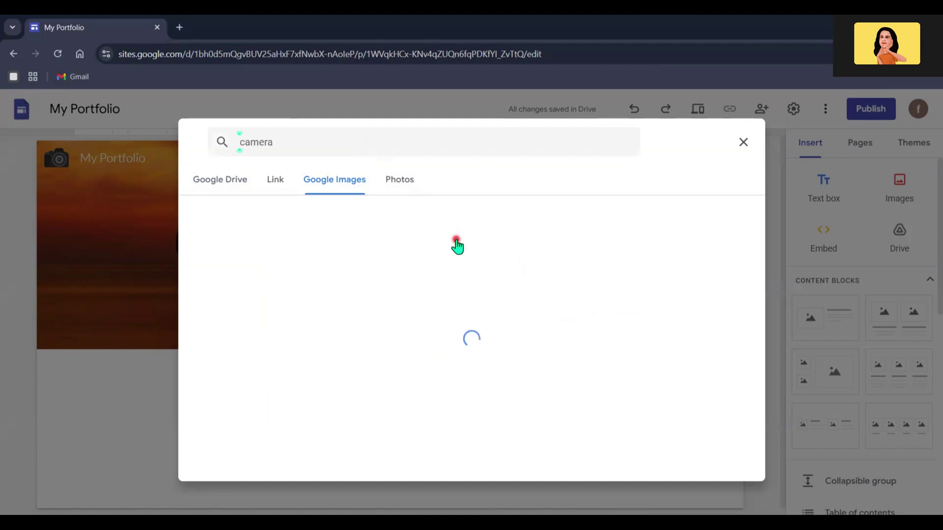
pyautogui.scroll(-10, 471, 360)
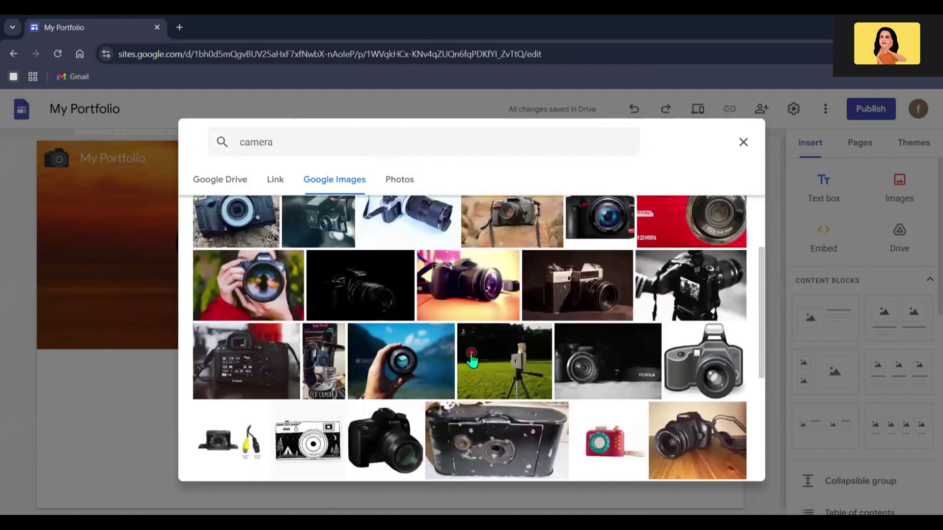
pyautogui.click(696, 366)
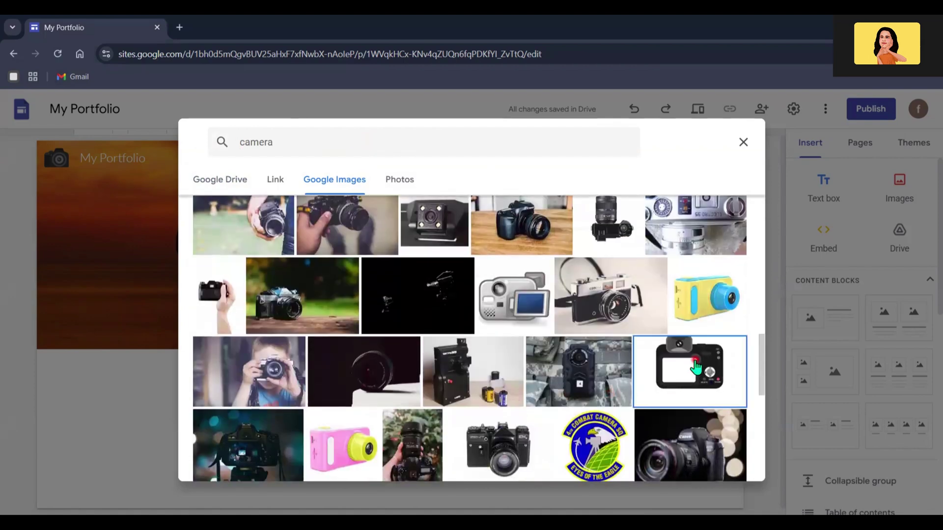
pyautogui.click(720, 463)
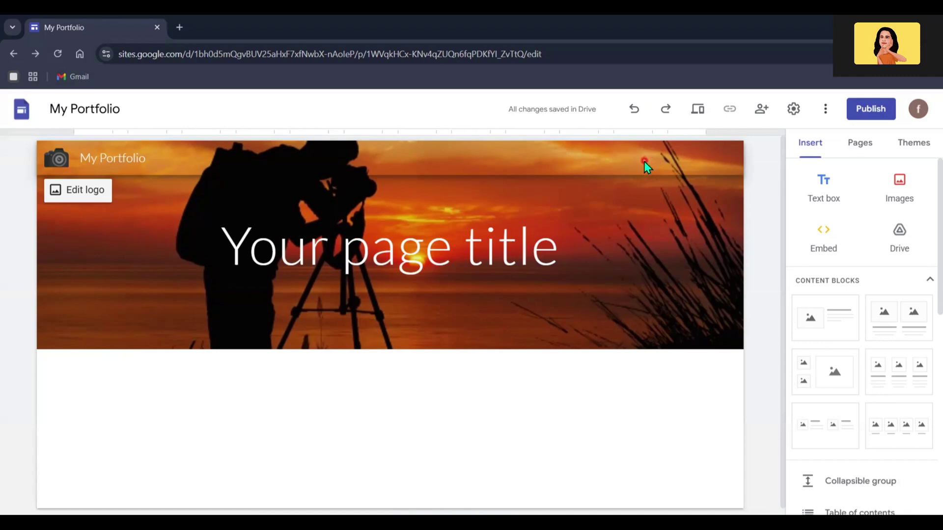
# Add a new page named "About" to the site
pyautogui.click(858, 147)
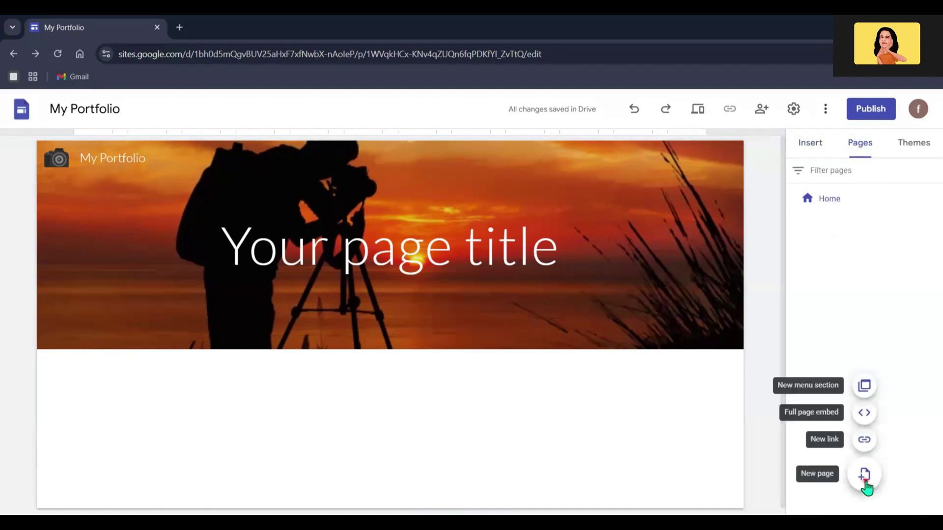
pyautogui.click(866, 485)
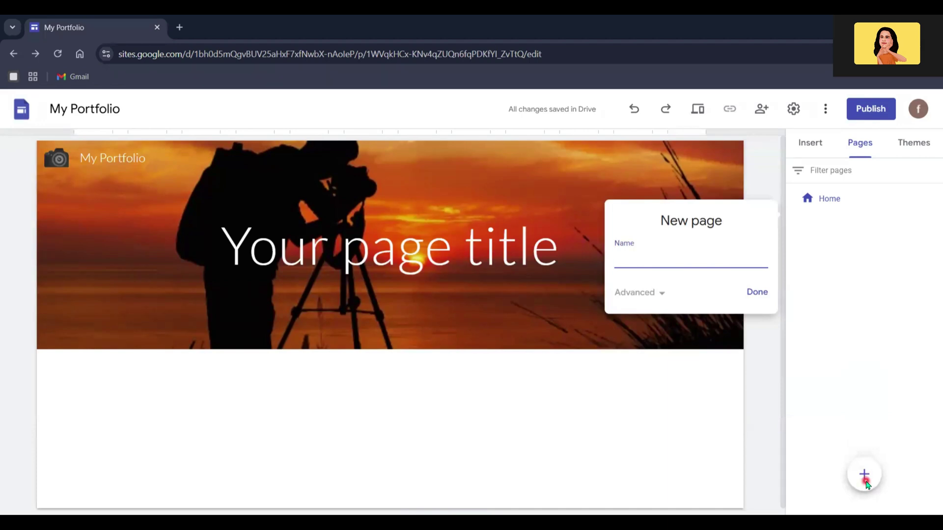
pyautogui.write('About')
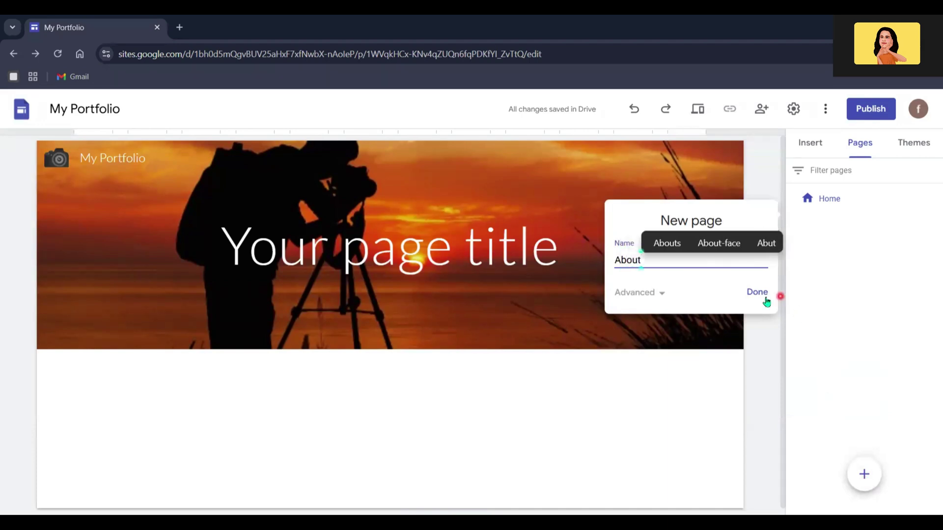
pyautogui.click(759, 293)
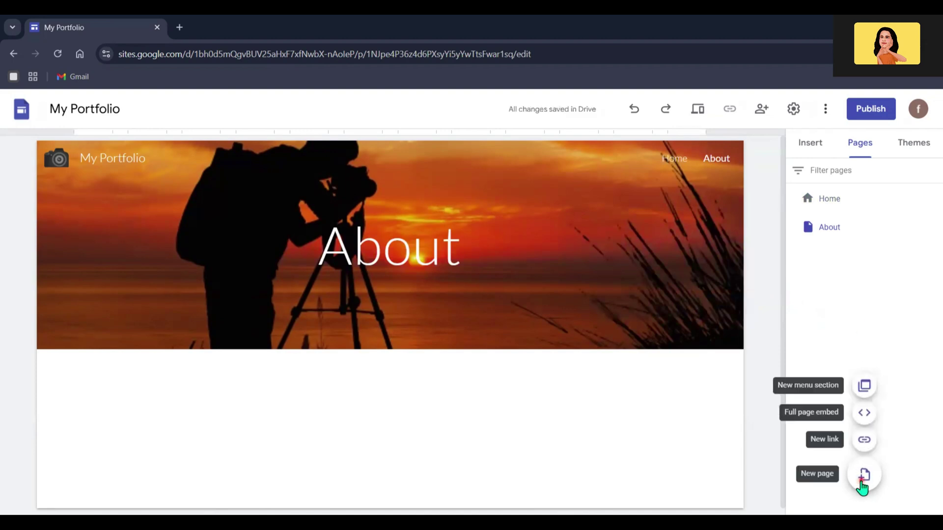
# Add a new page named "Contact" to the site
pyautogui.click(863, 475)
pyautogui.write('Co')
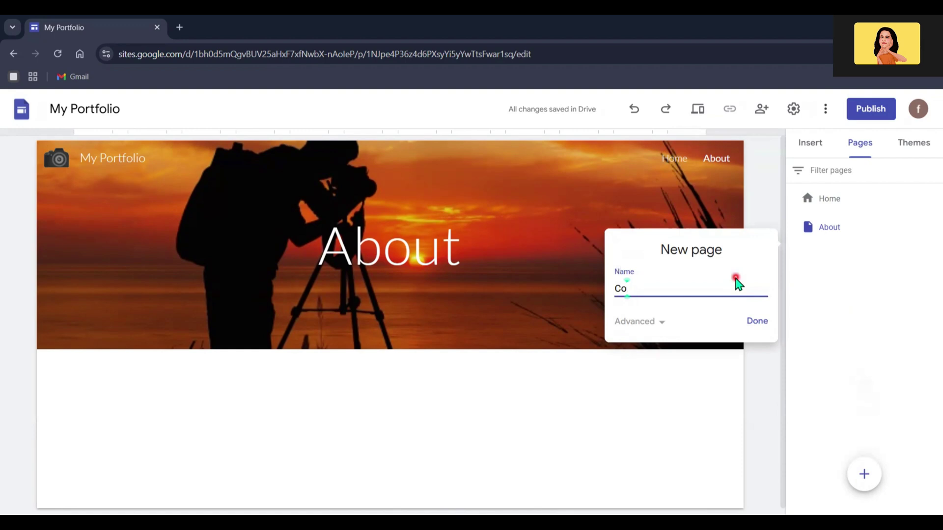
pyautogui.write('ntact')
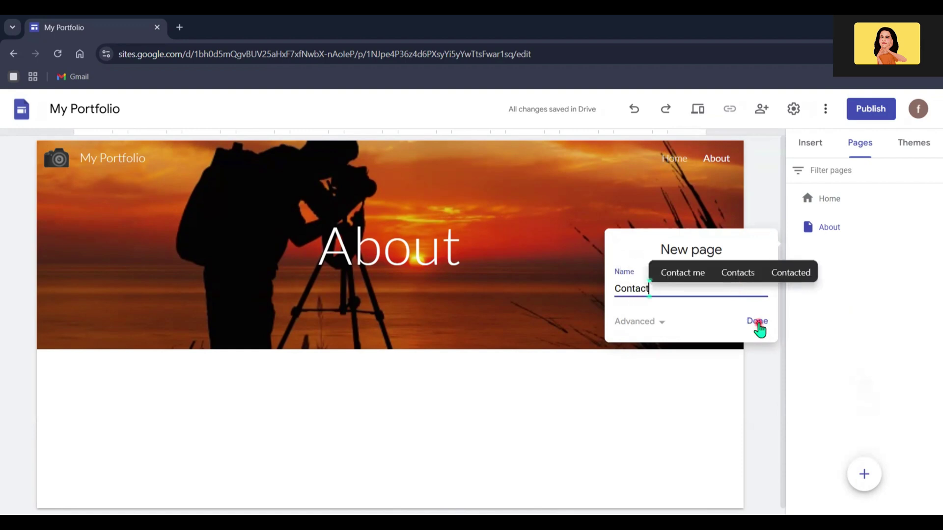
pyautogui.click(757, 323)
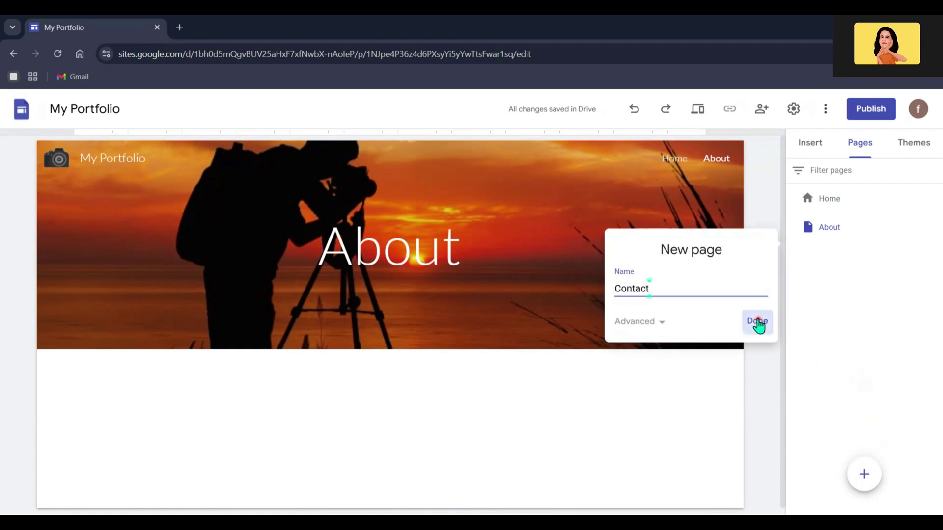
# Add a new page named "Projects" and move it directly below Home in the page order
pyautogui.click(864, 474)
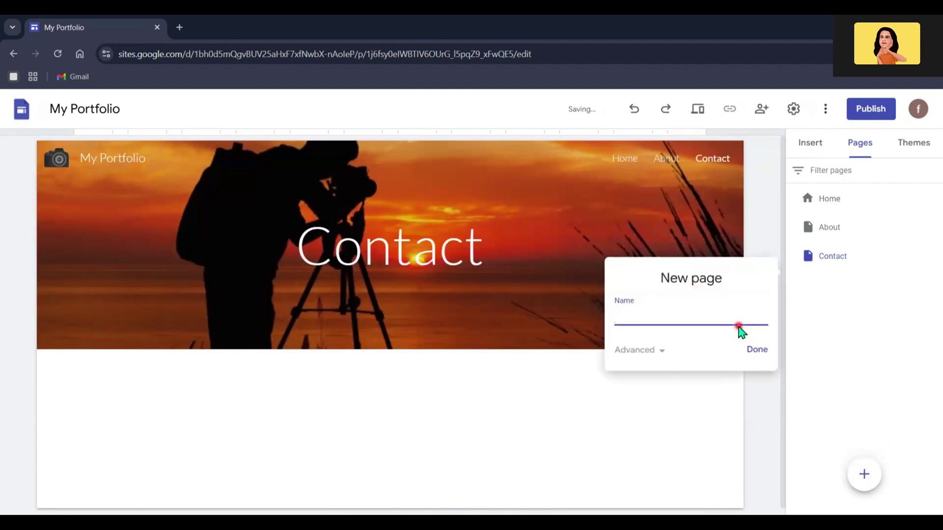
pyautogui.write('Projects')
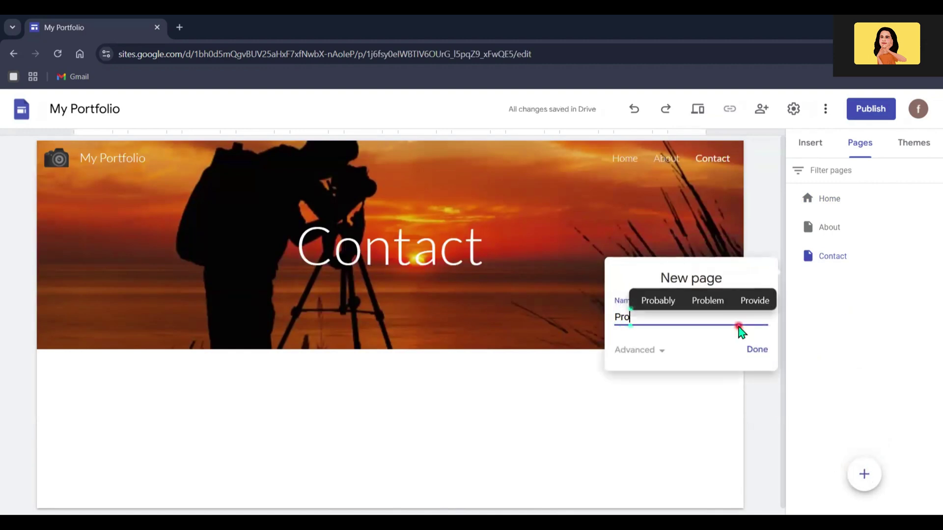
pyautogui.click(756, 349)
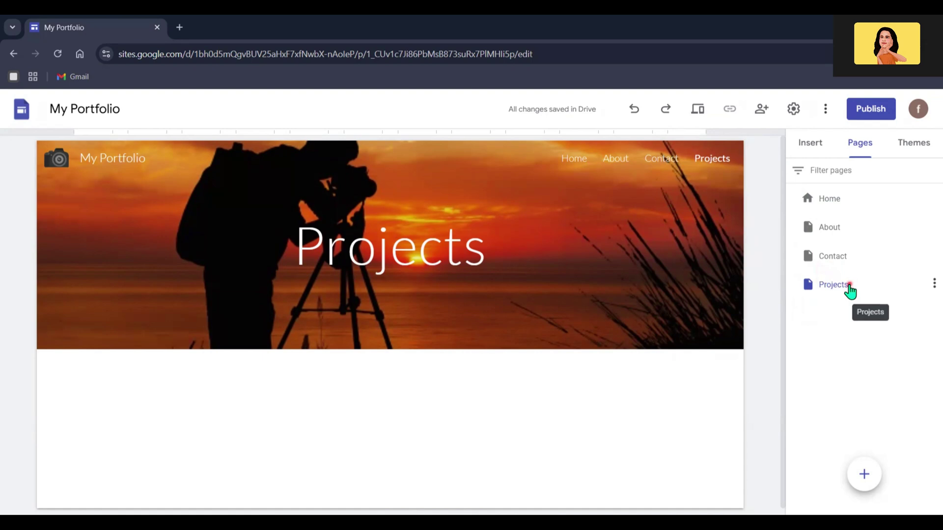
pyautogui.moveTo(849, 291); pyautogui.dragTo(848, 217)
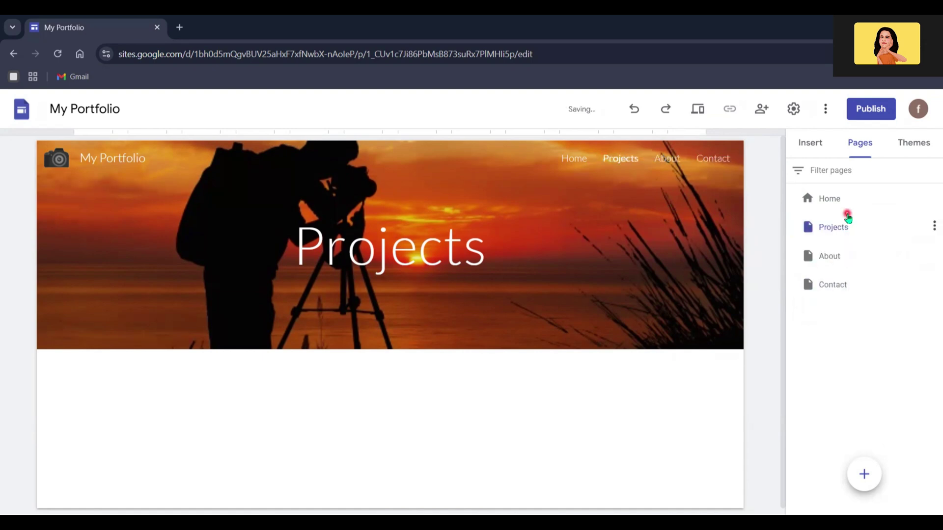
# Test the site navigation by switching between the Home, Projects and About pages, and return to Home
pyautogui.click(573, 158)
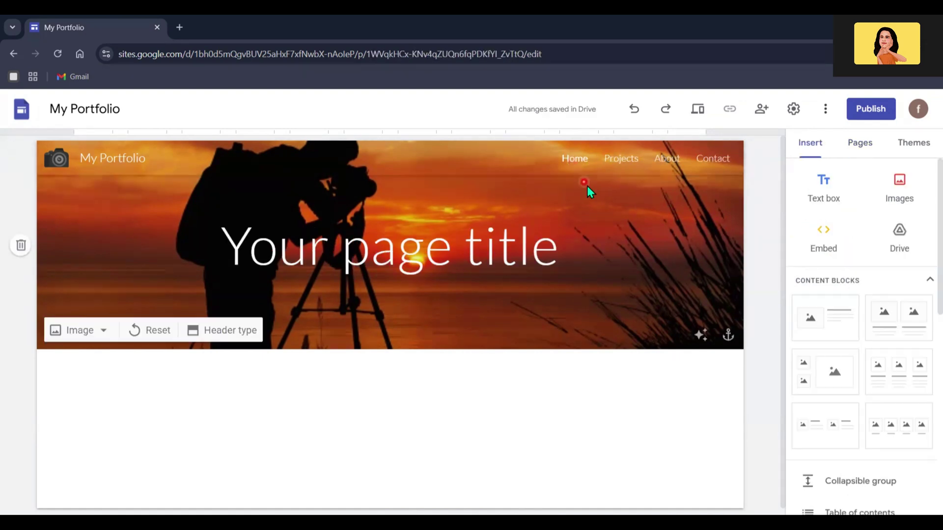
pyautogui.click(621, 158)
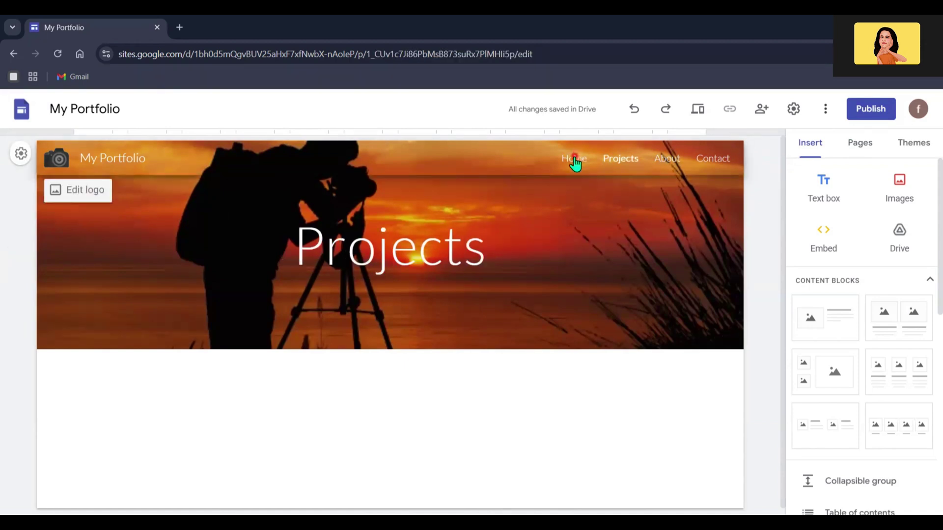
pyautogui.click(575, 158)
pyautogui.click(618, 159)
pyautogui.click(662, 165)
pyautogui.click(626, 279)
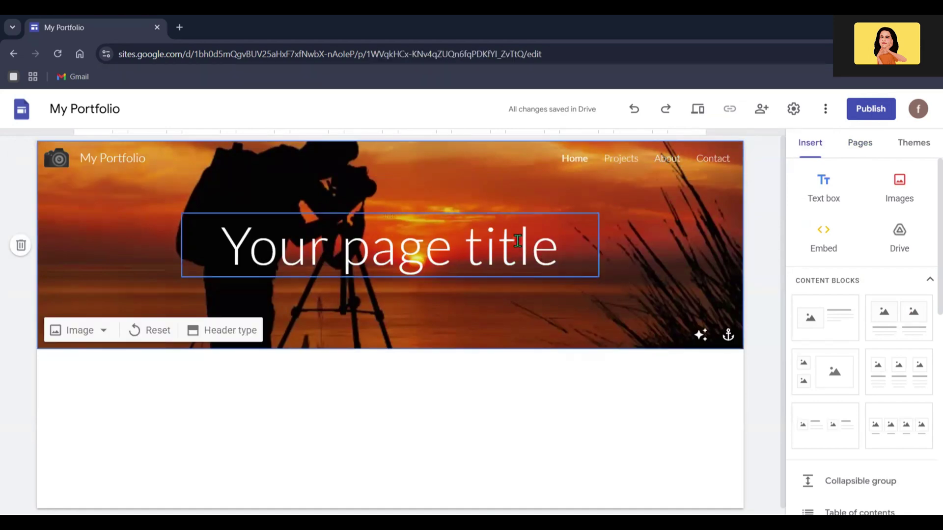
# Replace the Home page's header title with "Welcome to My Website!"
pyautogui.doubleClick(536, 243)
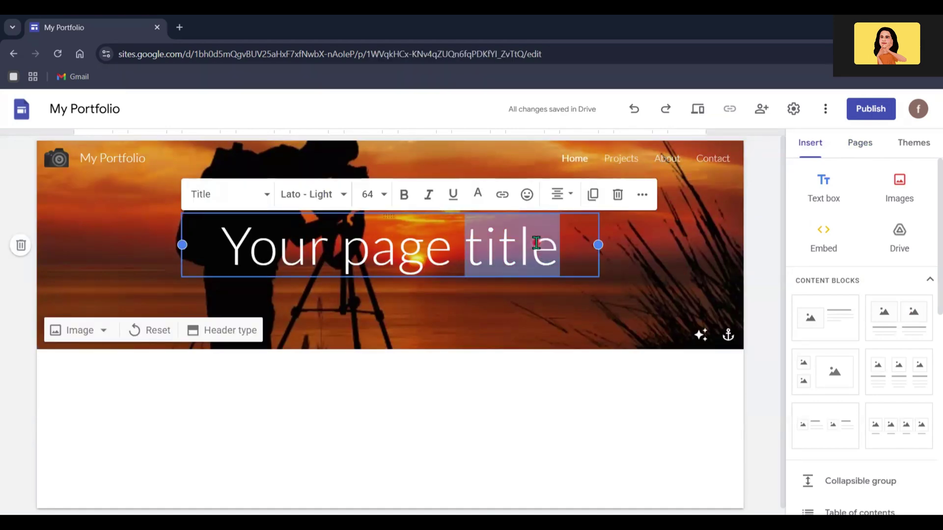
pyautogui.tripleClick(536, 243)
pyautogui.press('BackSpace')
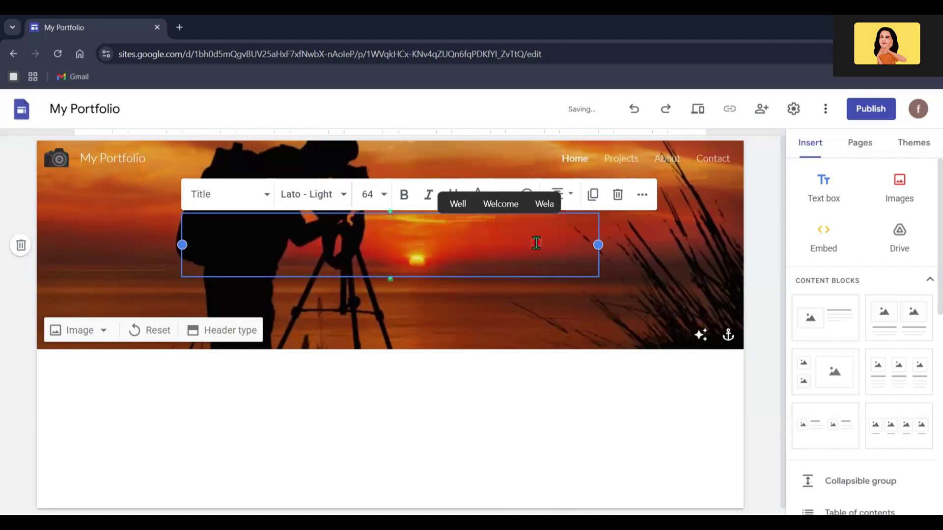
pyautogui.write('Welcome ')
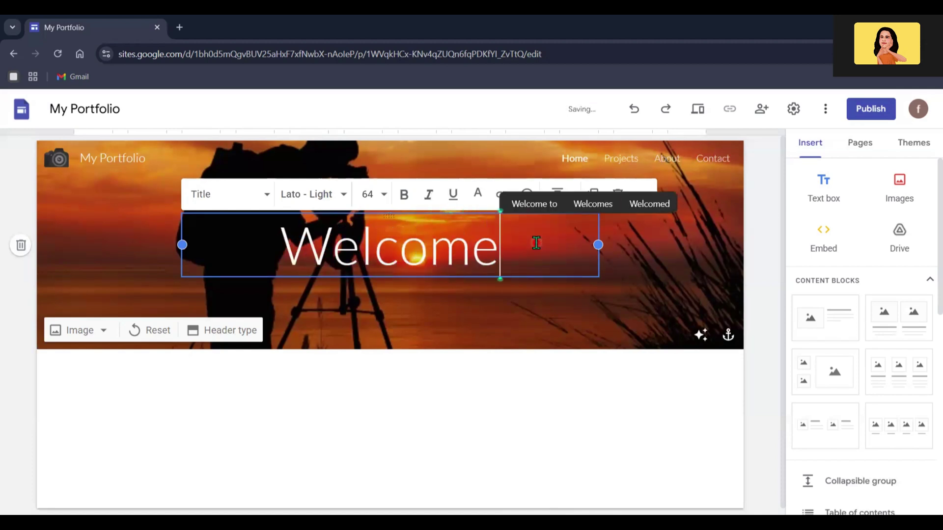
pyautogui.write('t')
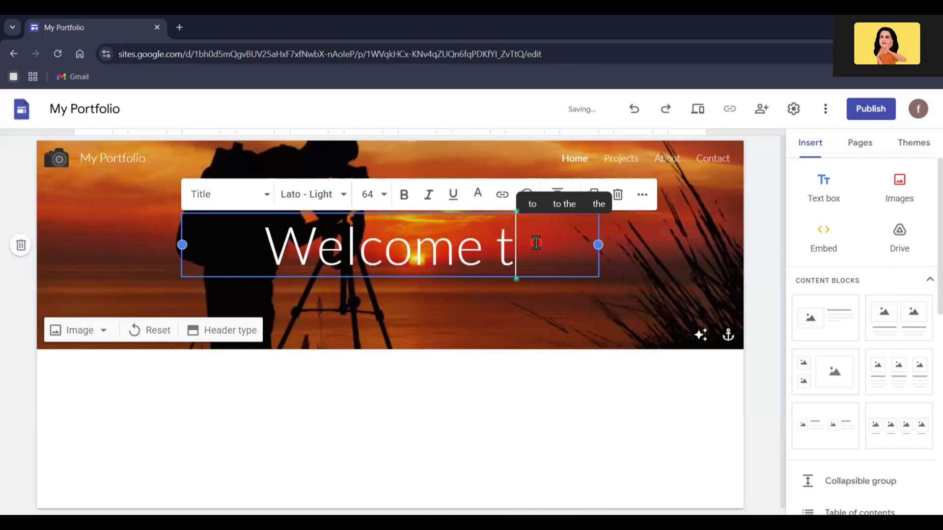
pyautogui.write('o')
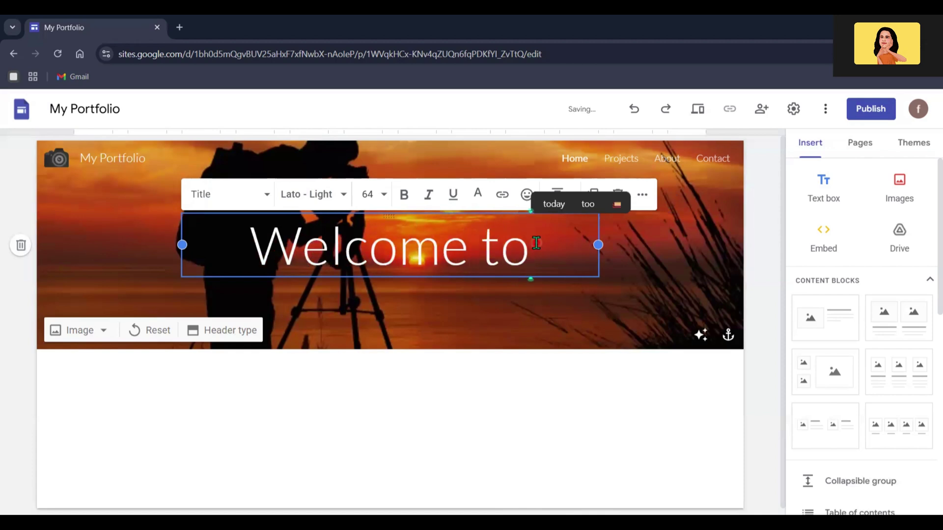
pyautogui.write(' My We')
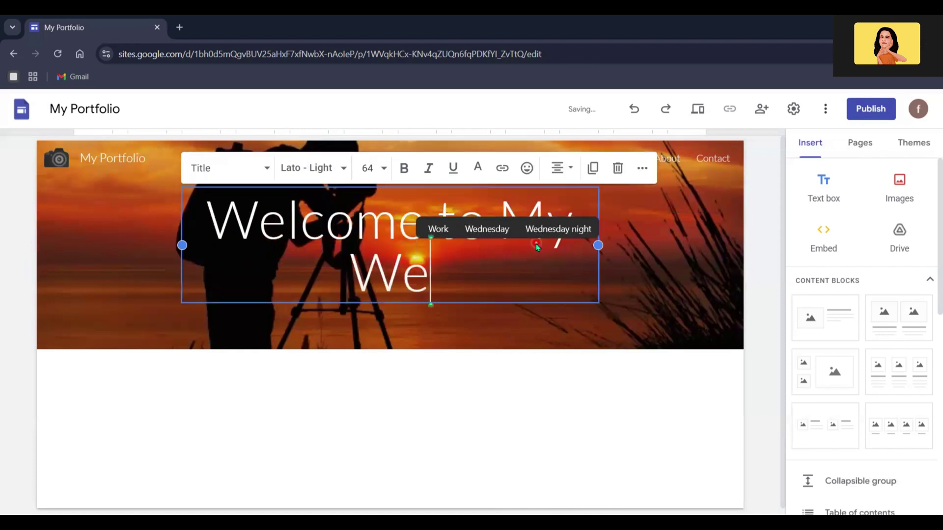
pyautogui.write('bsite')
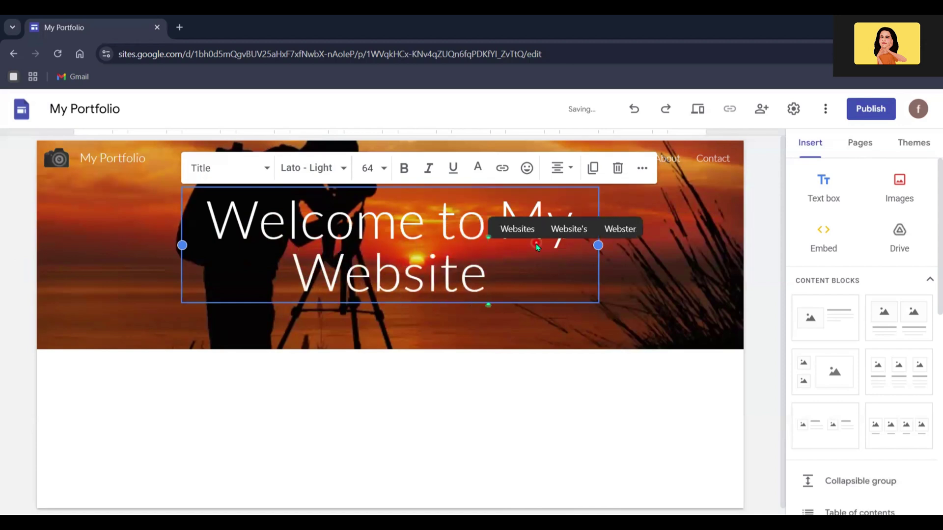
pyautogui.write('!')
pyautogui.click(495, 408)
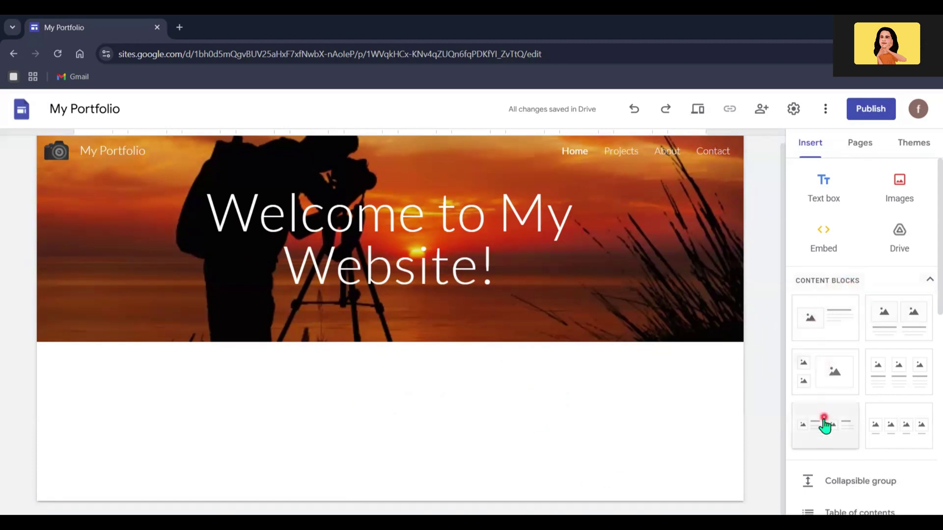
# Insert the content block with one image beside text, title it "About" and fill its body with the Lorem ipsum paragraph
pyautogui.click(846, 324)
pyautogui.click(507, 259)
pyautogui.write('A')
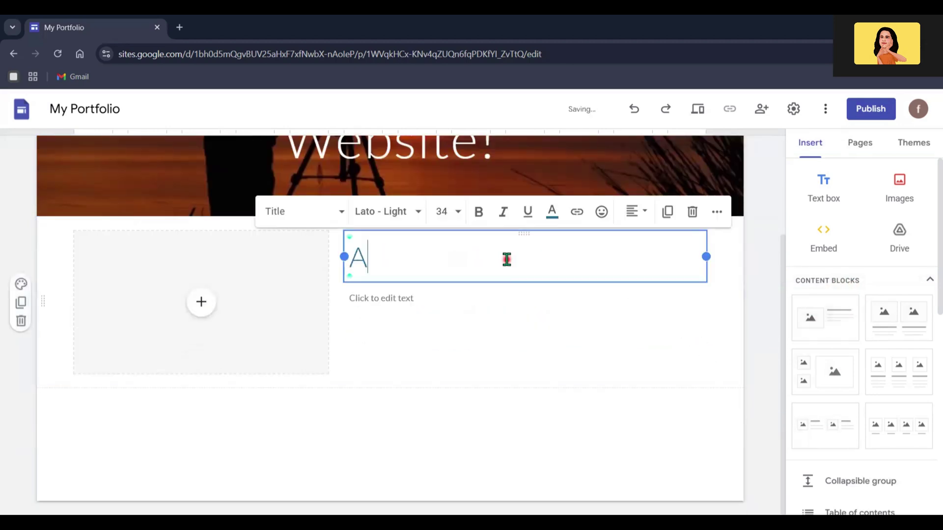
pyautogui.write('bout')
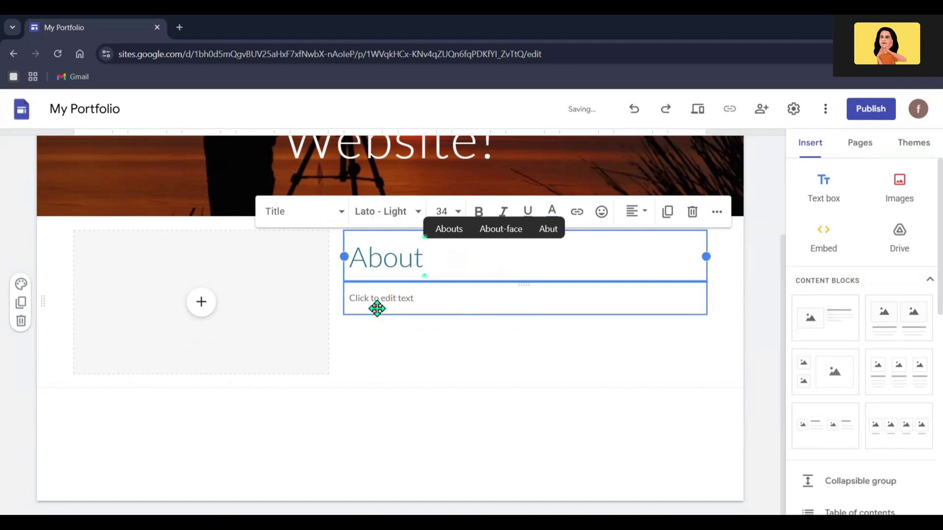
pyautogui.click(393, 298)
pyautogui.write('Lorem ipsum dolor sit amet, consectetur adipiscing elit. Sed do eiusmod tempor incididunt ut labore et dolore magna aliqua. Ut enim ad minim veniam, quis nostrud exercitation ullamco laboris nisi ut aliquip ex ea commodo consequat. Duis aute irure dolor in reprehenderit in voluptate velit esse cillum dolore eu fugiat nulla pariatur. Excepteur sint occaecat cupidatat non proident, sunt in culpa qui officia deserunt mollit anim id est laborum.')
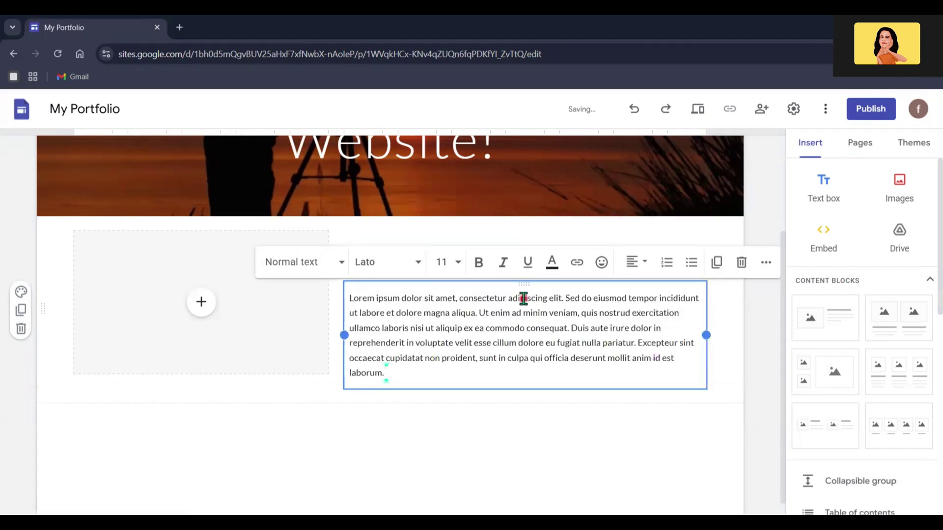
# Fill the About block's image placeholder with the yellow tripod silhouette picture from a Google Images search for "photographer"
pyautogui.click(474, 423)
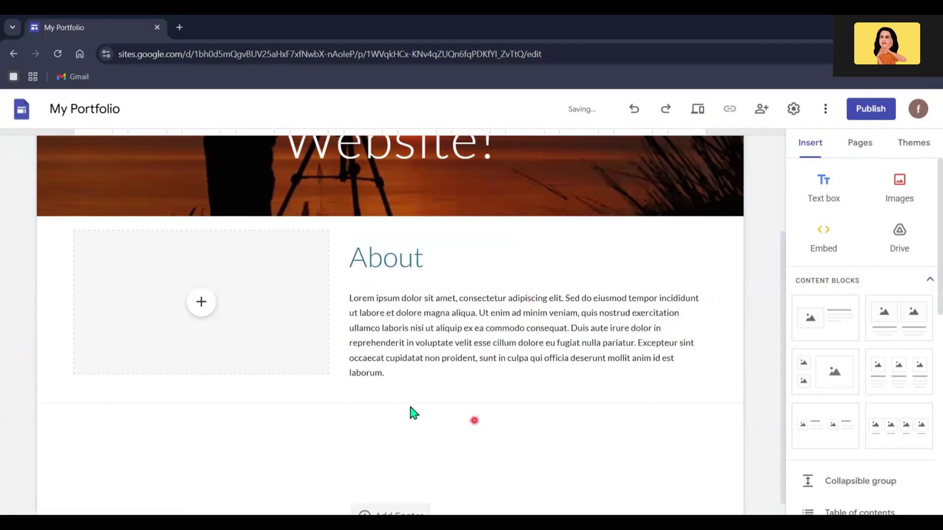
pyautogui.click(247, 329)
pyautogui.click(203, 303)
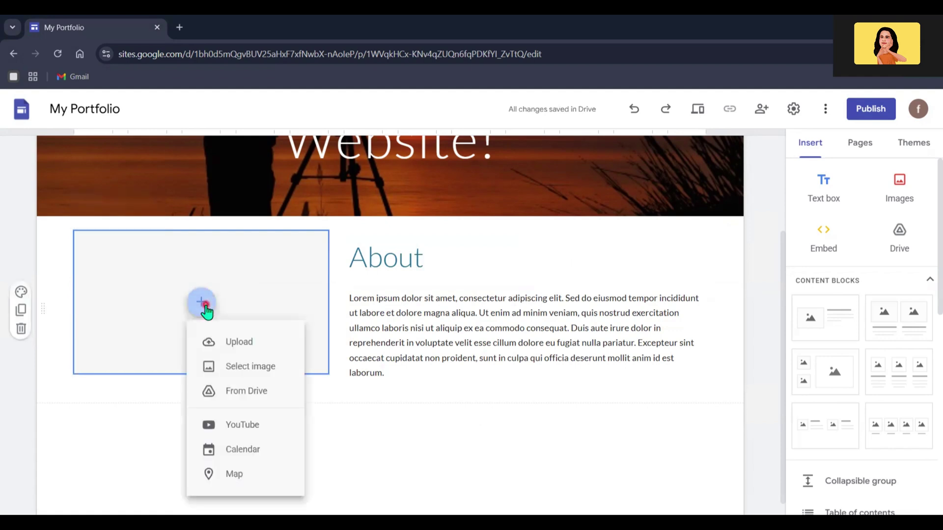
pyautogui.click(250, 369)
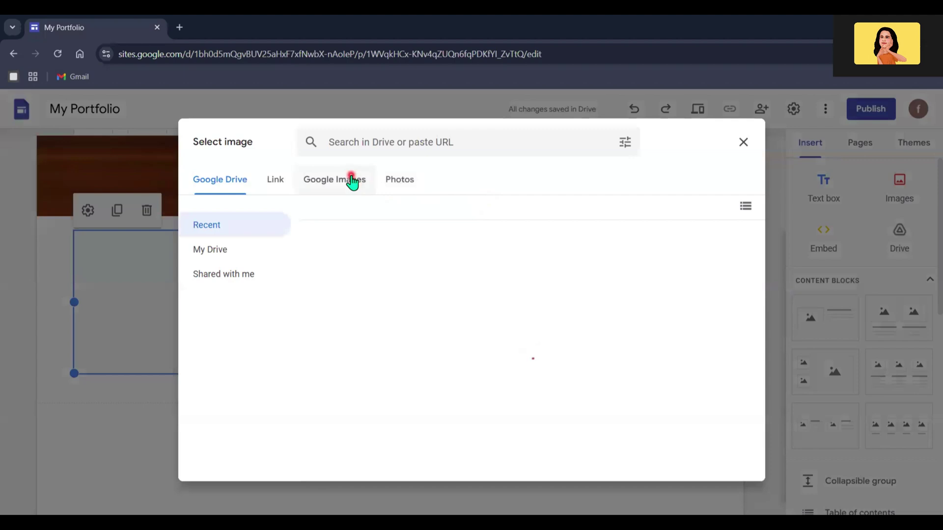
pyautogui.click(351, 179)
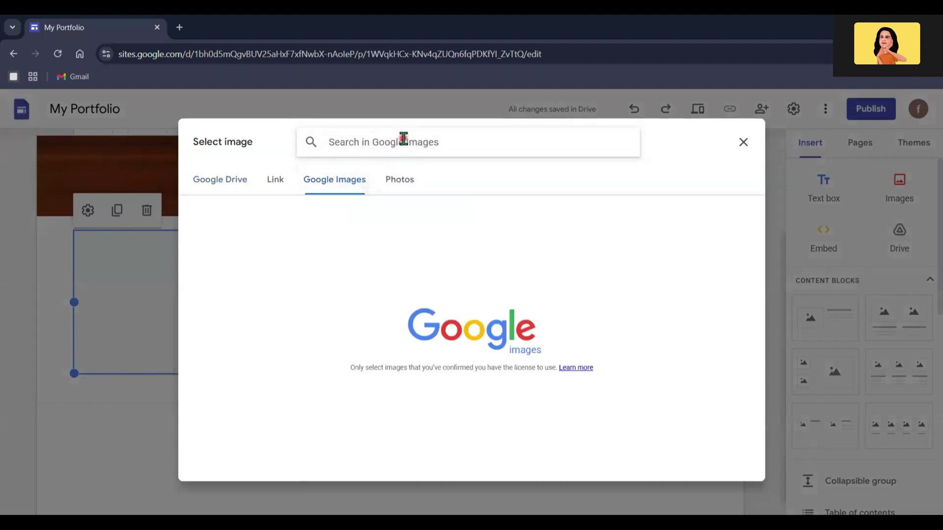
pyautogui.write('phot')
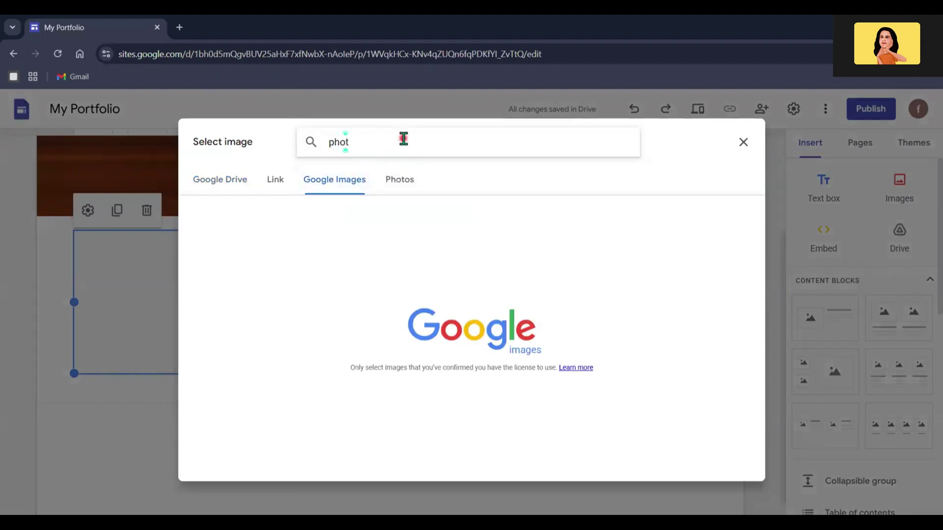
pyautogui.write('ographer')
pyautogui.press('Return')
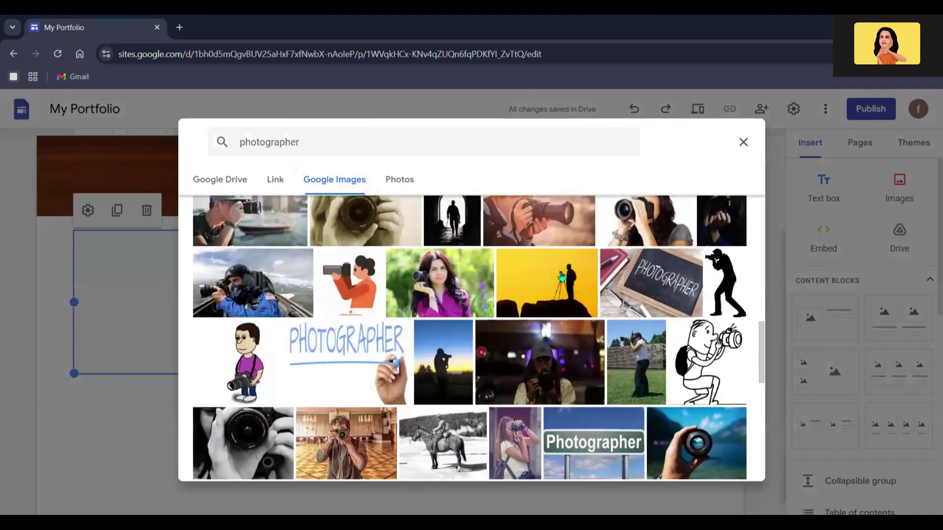
pyautogui.scroll(-1, 561, 278)
pyautogui.click(570, 255)
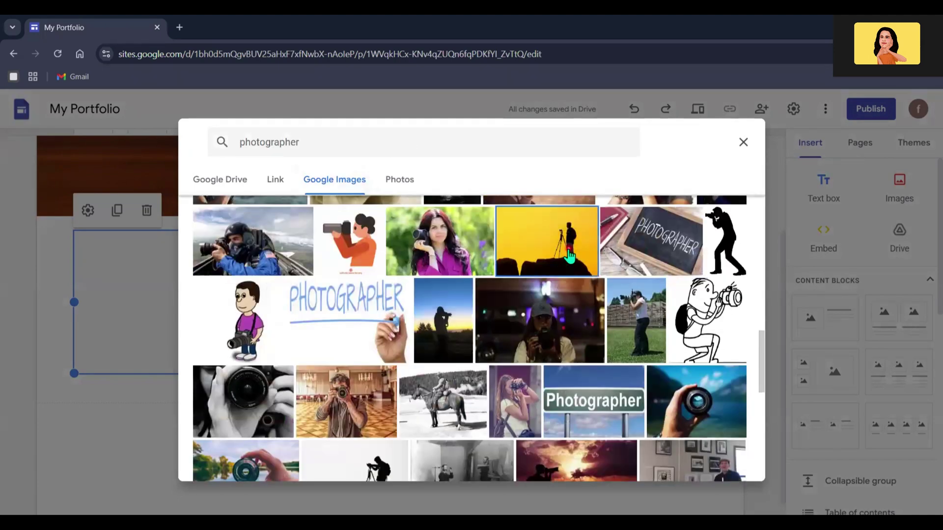
pyautogui.click(723, 472)
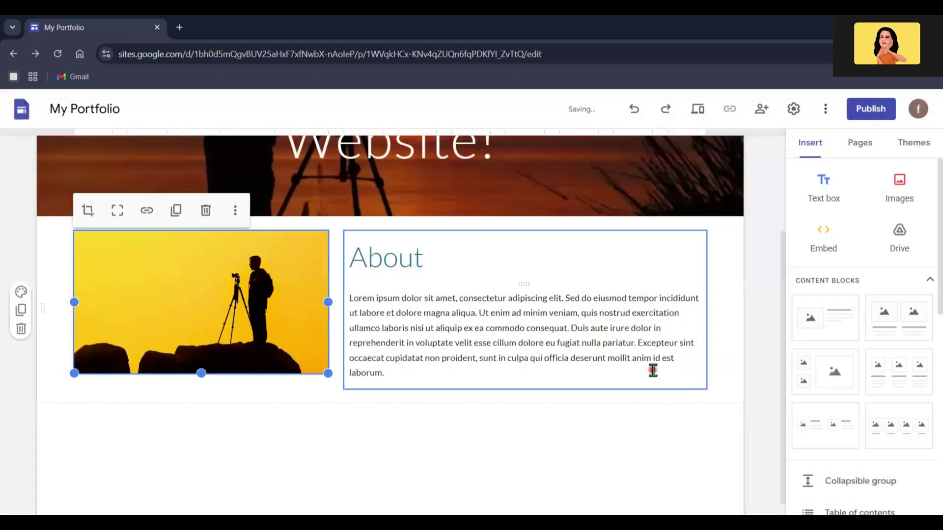
# Stretch the About image slightly taller to fit beside the text
pyautogui.moveTo(202, 373); pyautogui.dragTo(200, 379)
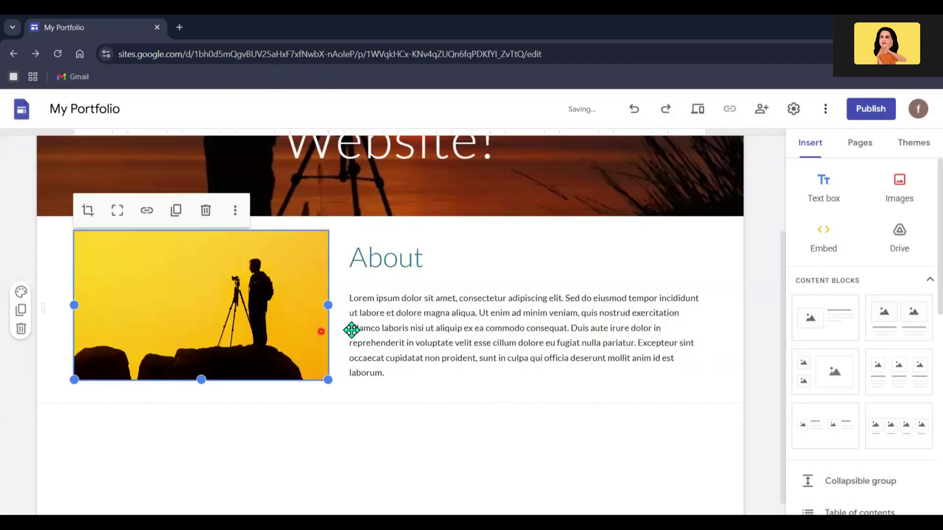
pyautogui.click(414, 383)
pyautogui.scroll(-1, 415, 383)
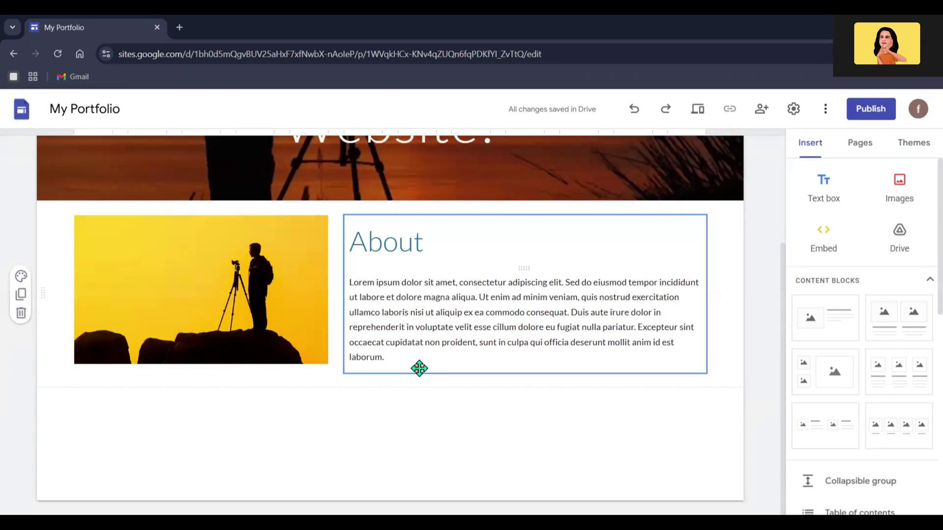
pyautogui.scroll(5, 419, 368)
pyautogui.click(678, 153)
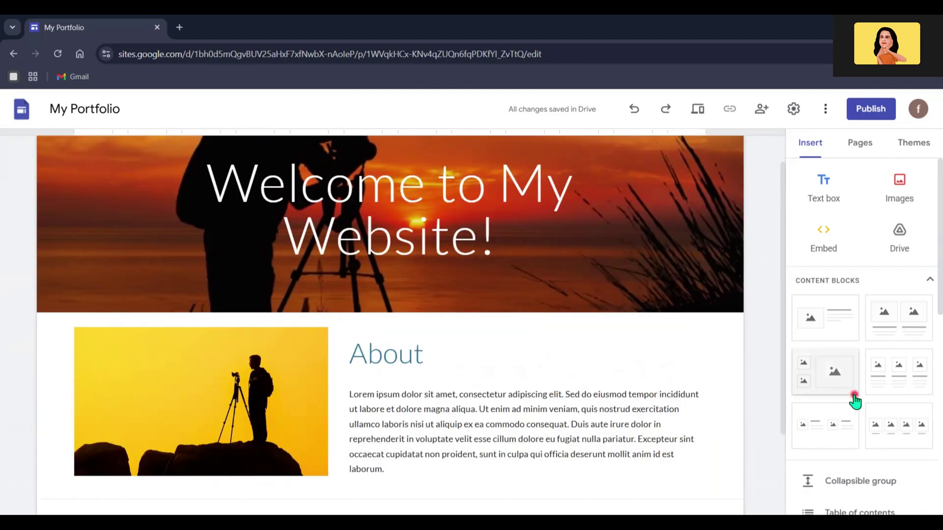
# Insert a button named "Read More" that links to the About page
pyautogui.scroll(-2, 854, 399)
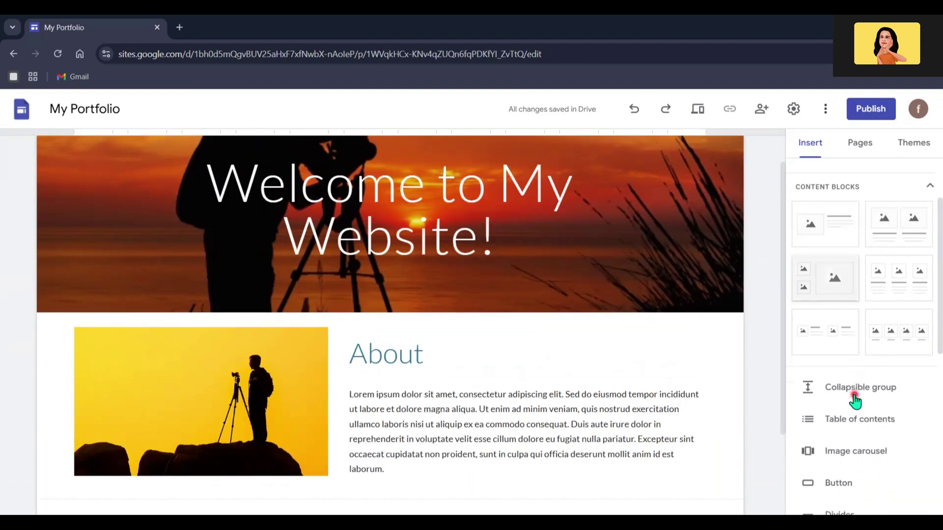
pyautogui.scroll(-2, 854, 401)
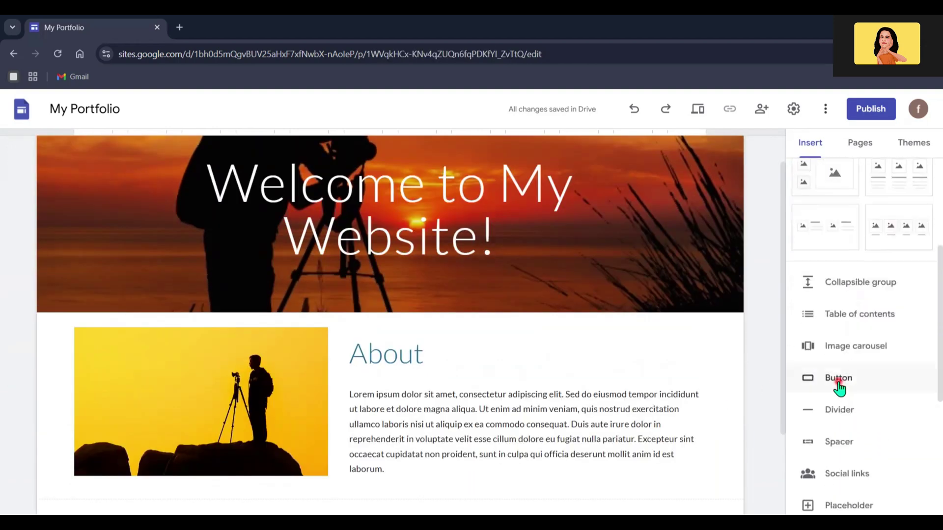
pyautogui.click(838, 383)
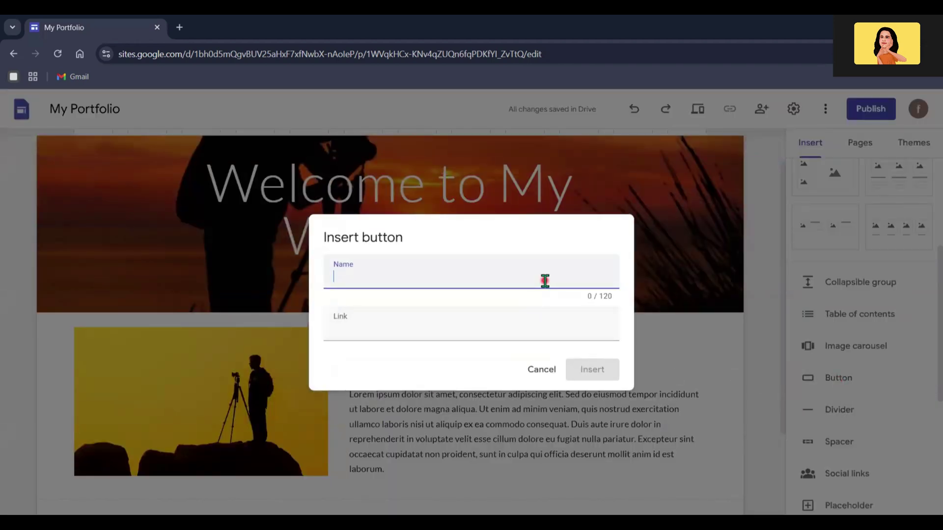
pyautogui.write('Read')
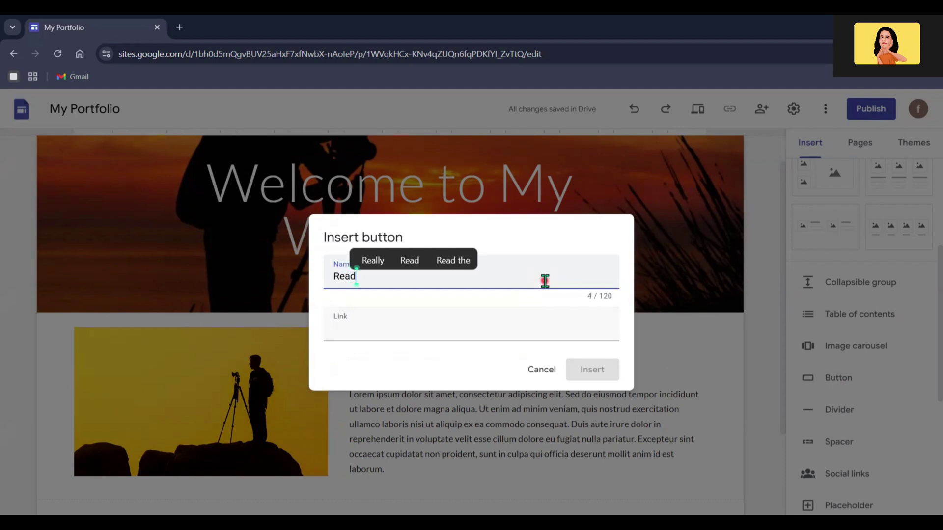
pyautogui.write(' More')
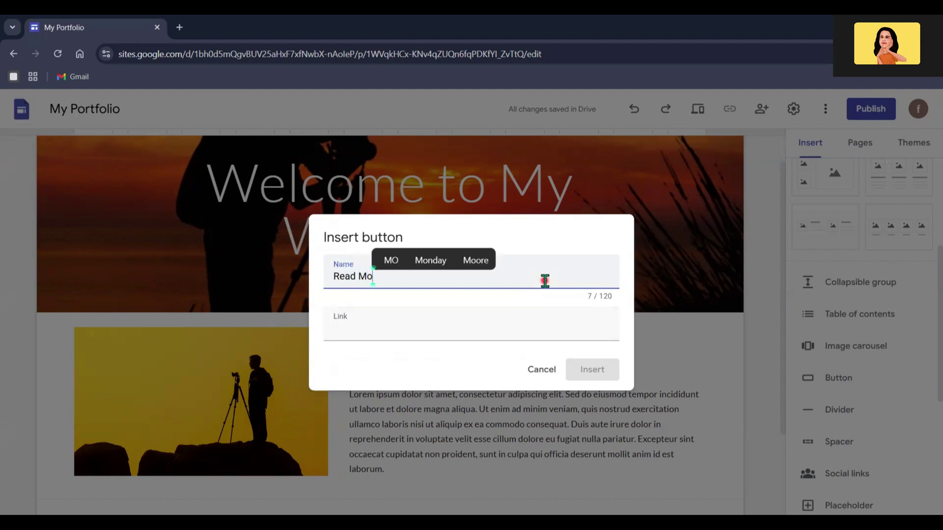
pyautogui.click(449, 318)
pyautogui.click(384, 414)
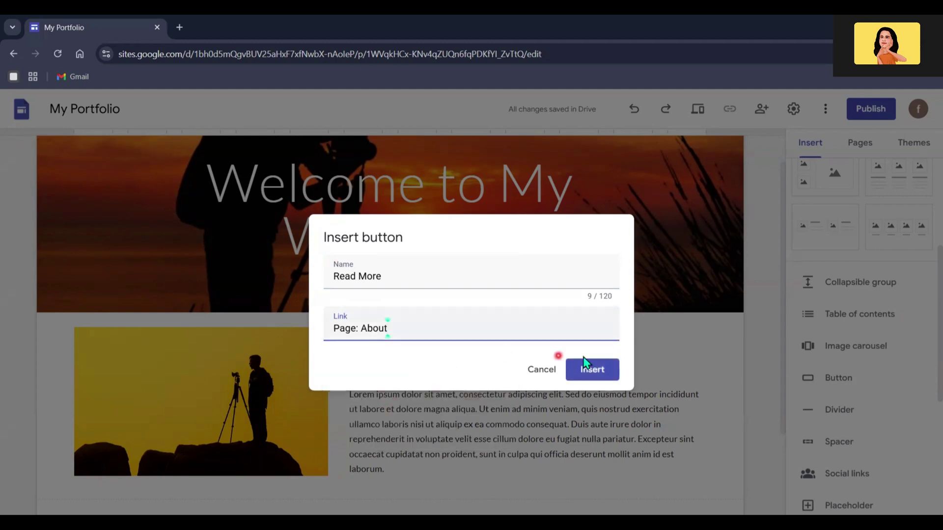
pyautogui.click(590, 375)
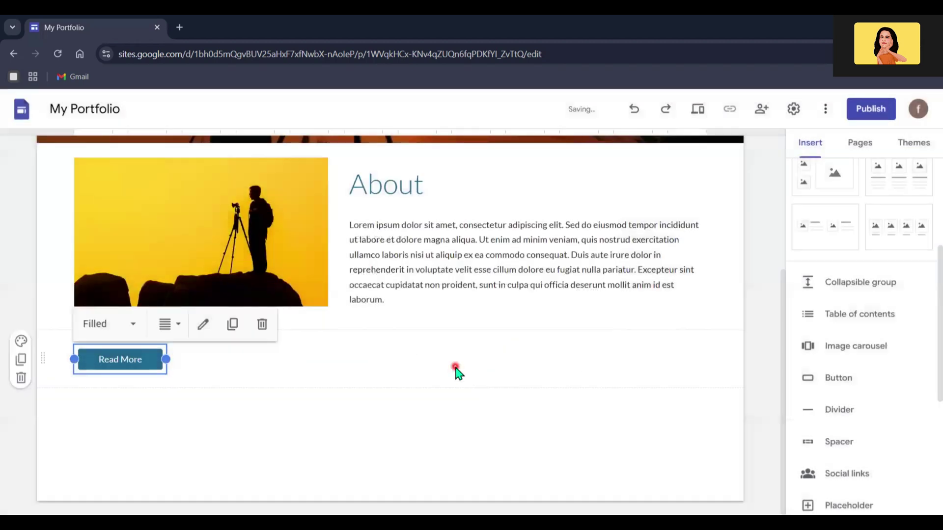
# Move the Read More button beneath the About paragraph and stretch the image down to match the text column's height
pyautogui.moveTo(86, 356); pyautogui.dragTo(353, 305)
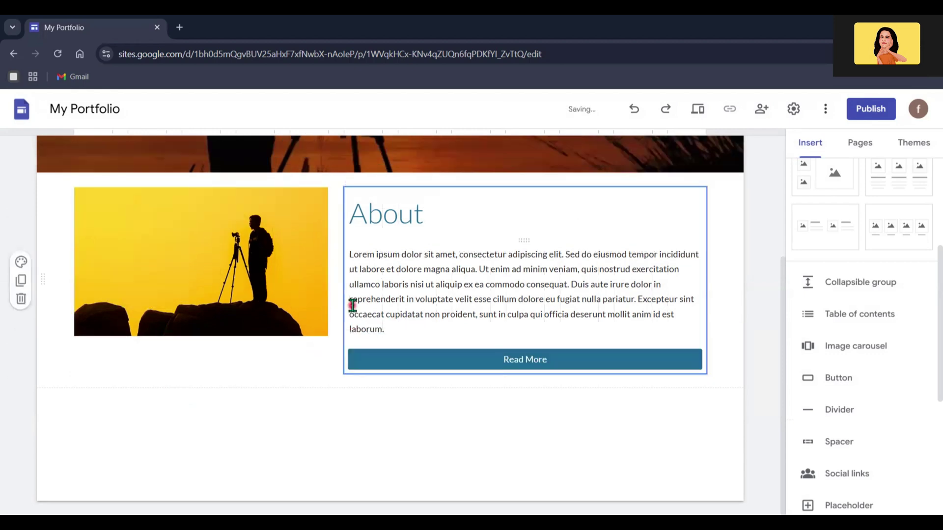
pyautogui.click(305, 308)
pyautogui.moveTo(201, 337); pyautogui.dragTo(202, 375)
pyautogui.click(547, 443)
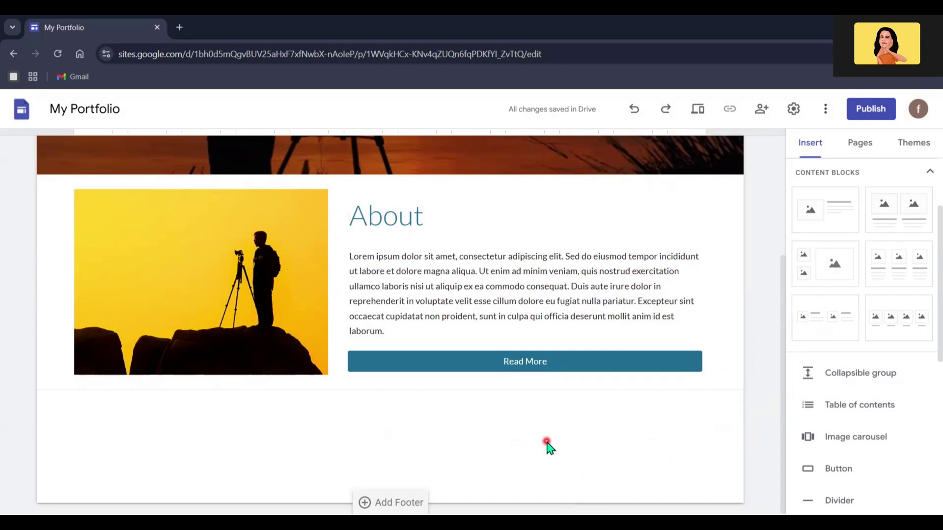
# Insert the content block with three captioned images below the About section and title its first column "Project 1"
pyautogui.scroll(1, 884, 294)
pyautogui.click(906, 289)
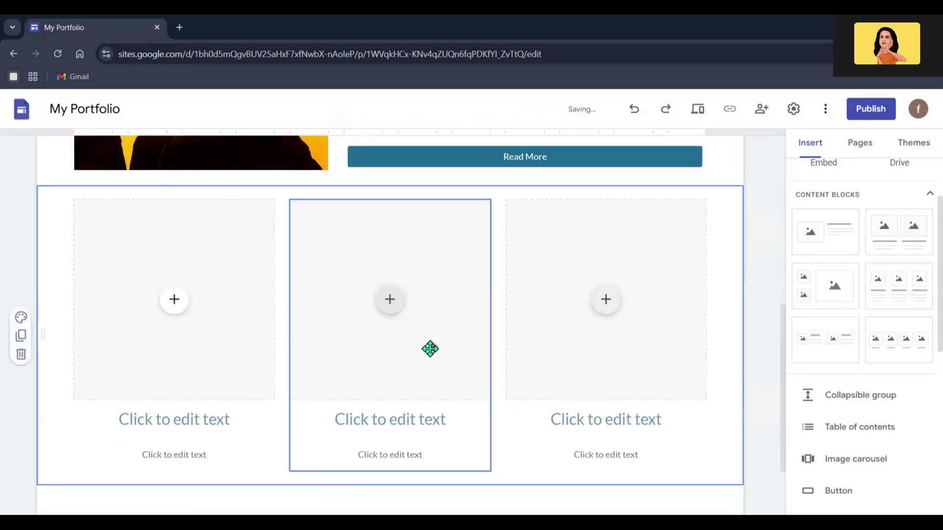
pyautogui.click(177, 423)
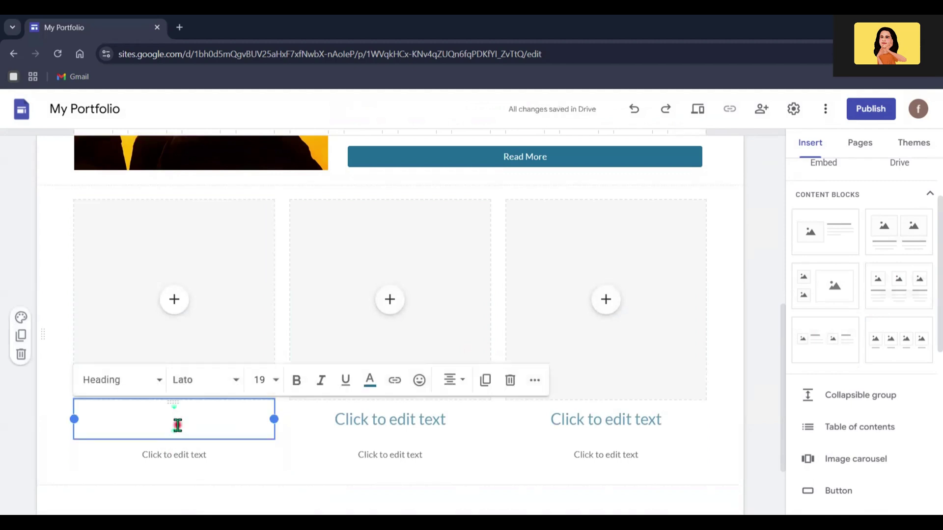
pyautogui.write('Project')
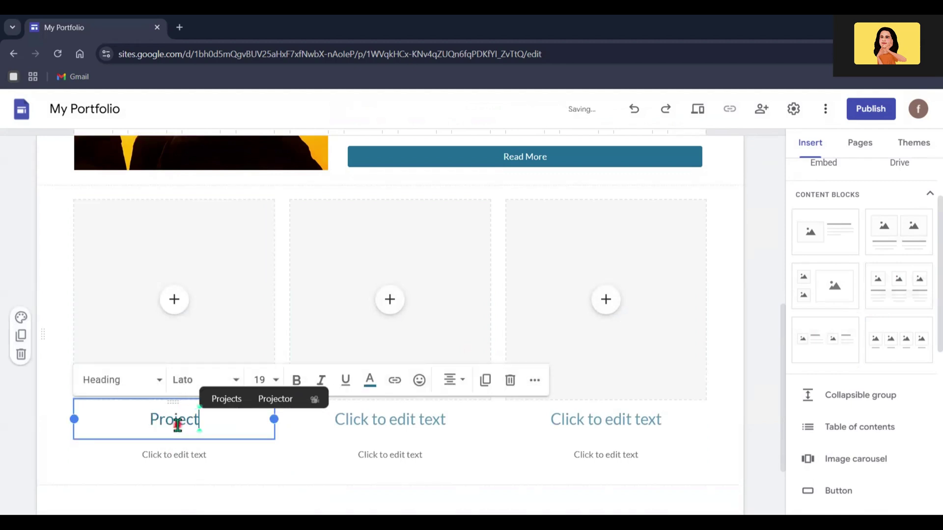
pyautogui.write(' 1')
# Copy the first column's title into the second column and change it to "Project 2"
pyautogui.tripleClick(177, 423)
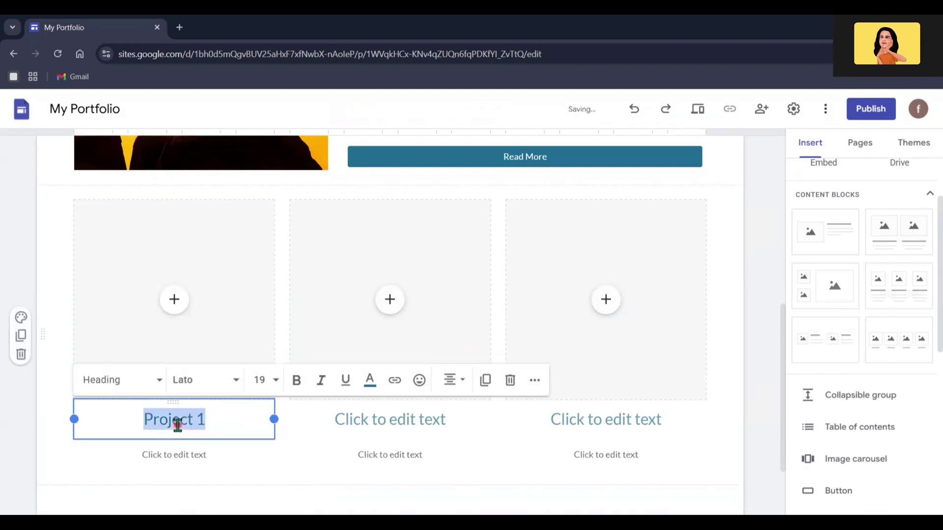
pyautogui.hotkey('ctrl', 'c')
pyautogui.click(367, 423)
pyautogui.hotkey('ctrl', 'v')
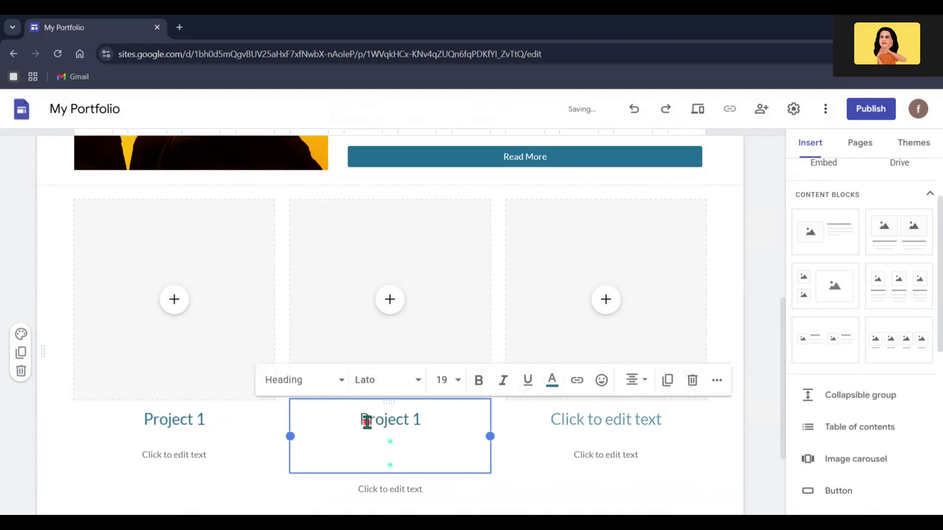
pyautogui.press('BackSpace')
pyautogui.press('BackSpace')
pyautogui.write('2')
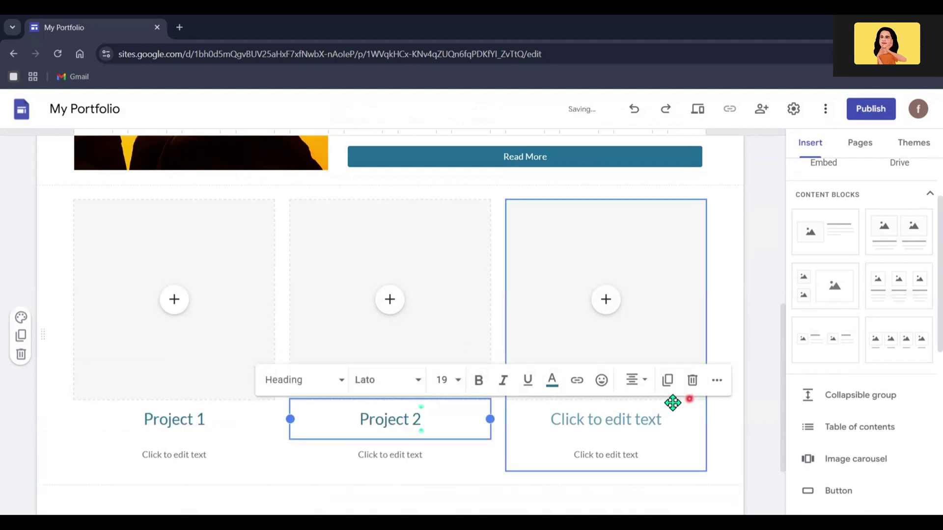
# Paste the copied title into the third column and change it to "Project 3"
pyautogui.click(632, 414)
pyautogui.hotkey('ctrl', 'v')
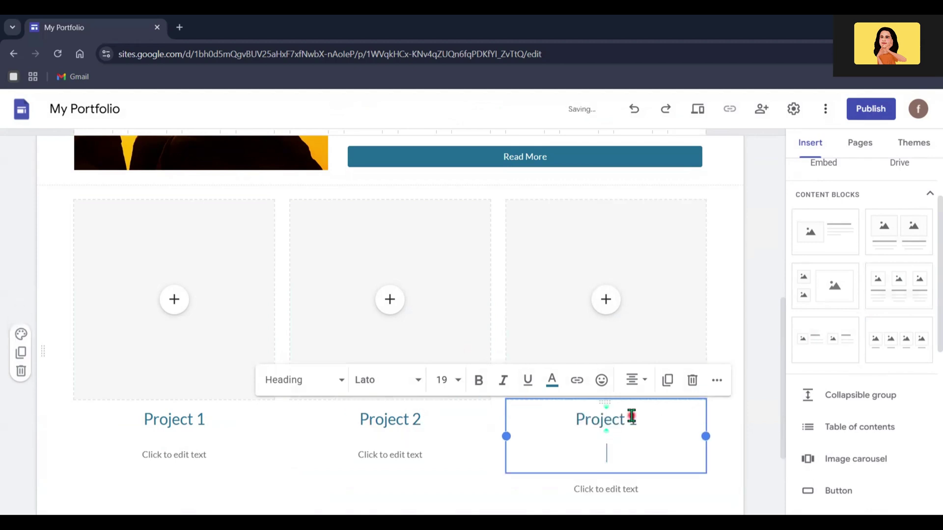
pyautogui.press('BackSpace')
pyautogui.press('BackSpace')
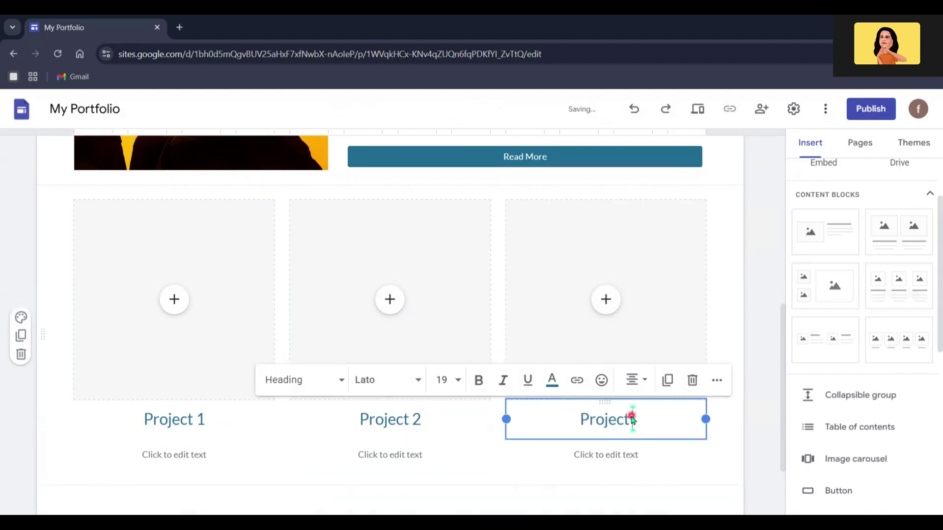
pyautogui.write('3')
pyautogui.click(764, 447)
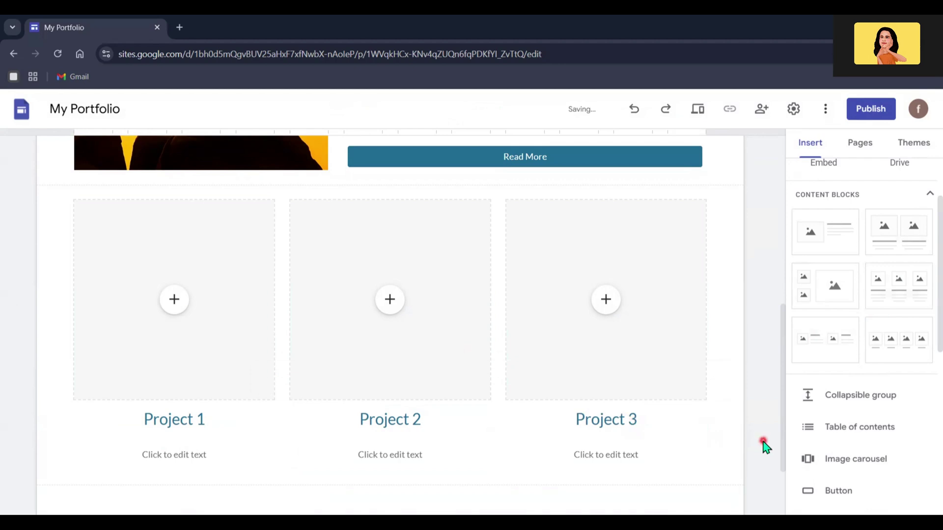
# Fill the Project 3 image placeholder with the pink lotus photo from a Google Images search for "flower"
pyautogui.click(613, 307)
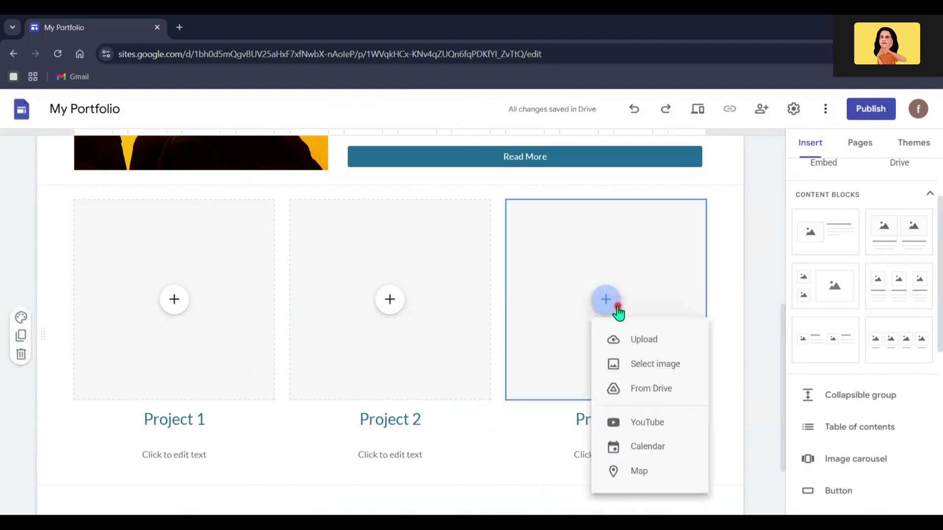
pyautogui.click(650, 363)
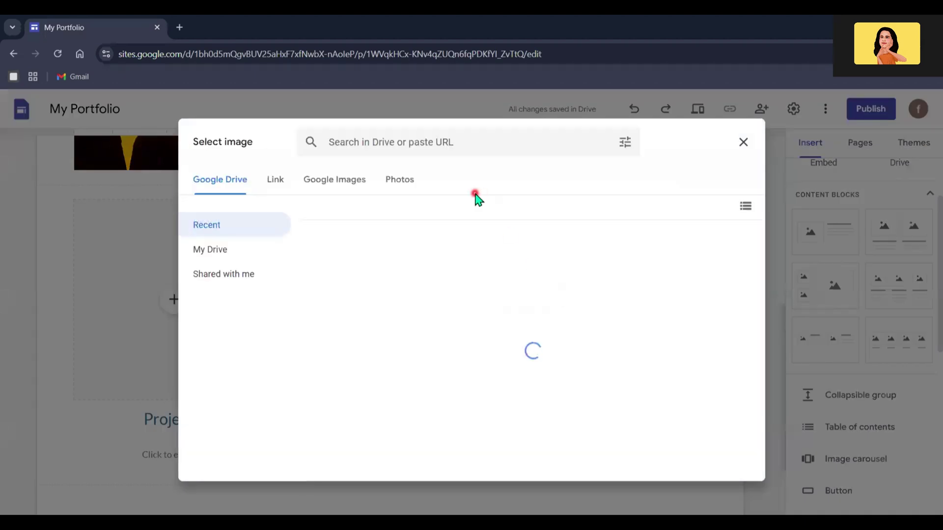
pyautogui.click(334, 183)
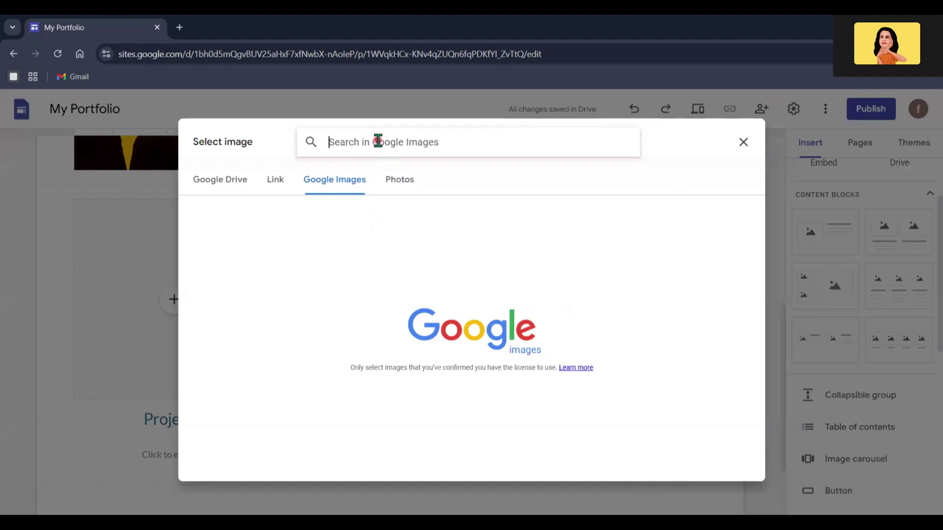
pyautogui.write('fl')
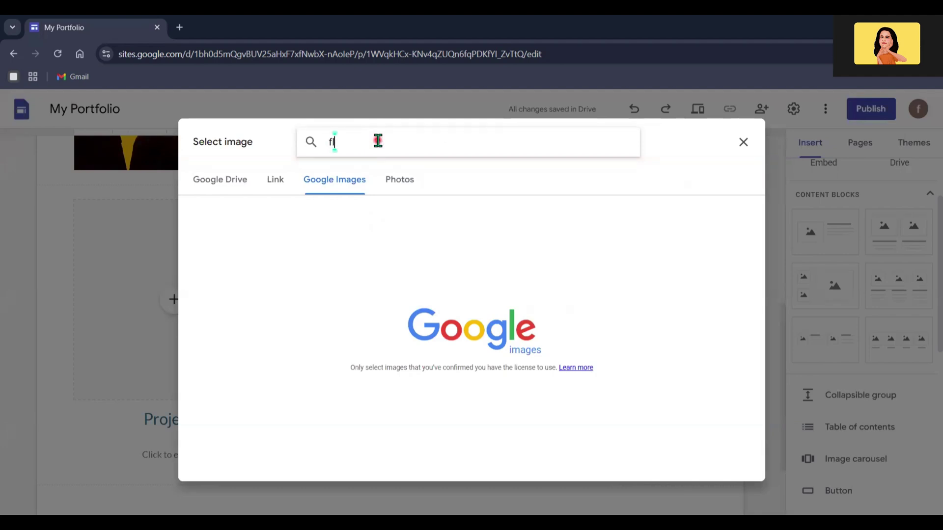
pyautogui.write('ower')
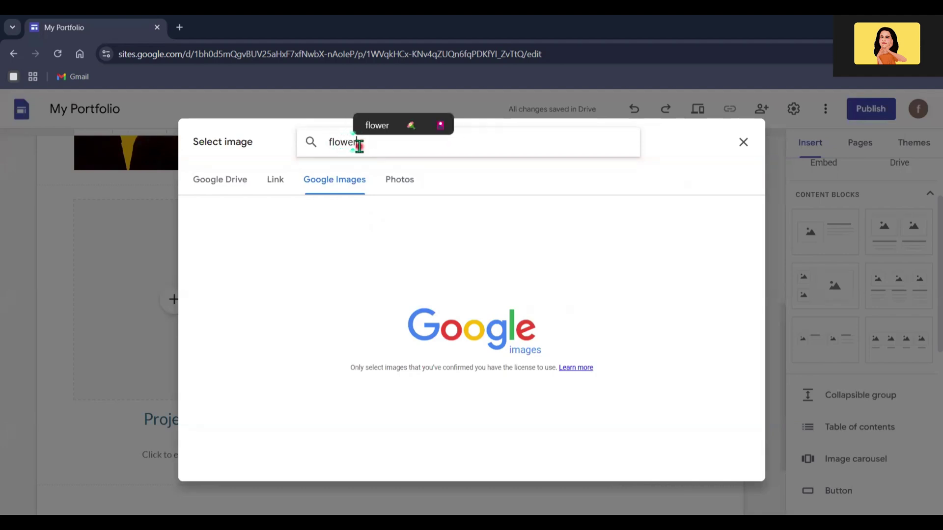
pyautogui.press('Return')
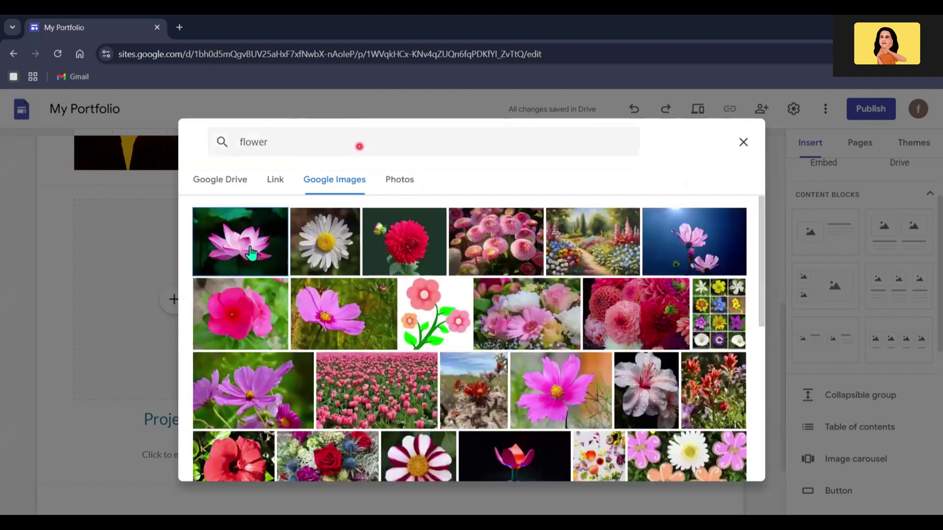
pyautogui.click(251, 253)
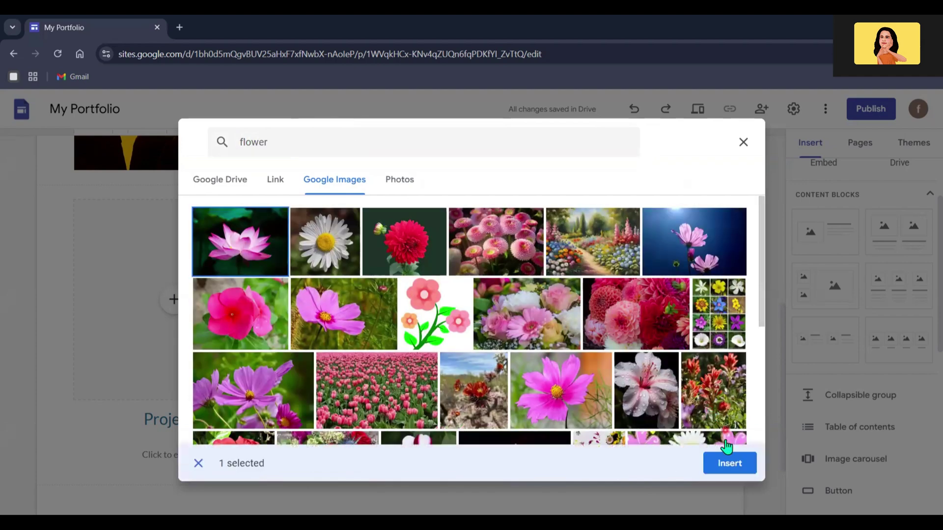
pyautogui.click(729, 464)
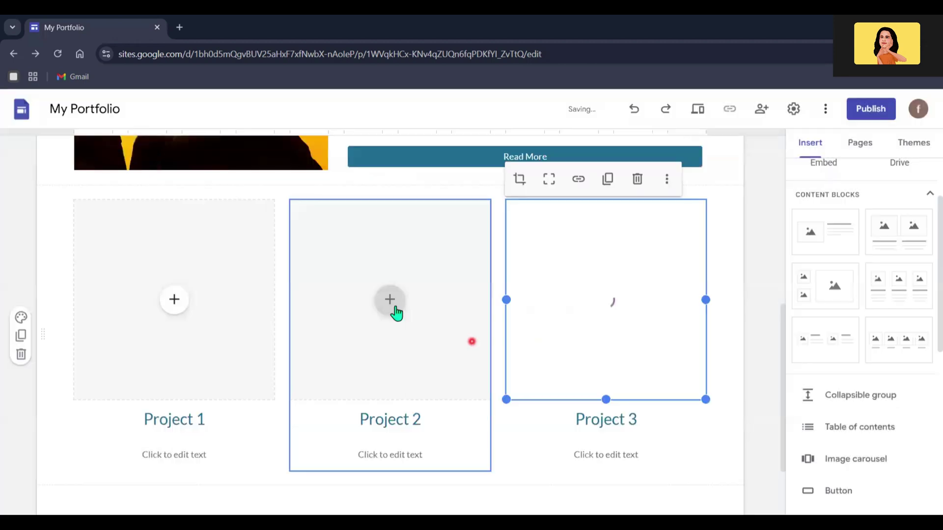
# Fill the Project 2 image placeholder with the rocky beach photo from a Google Images search for "sea"
pyautogui.click(393, 309)
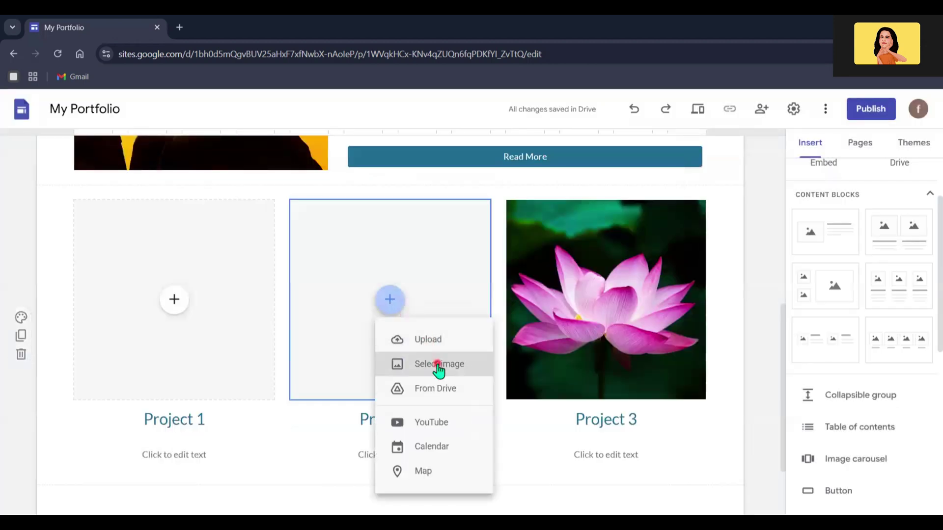
pyautogui.click(437, 365)
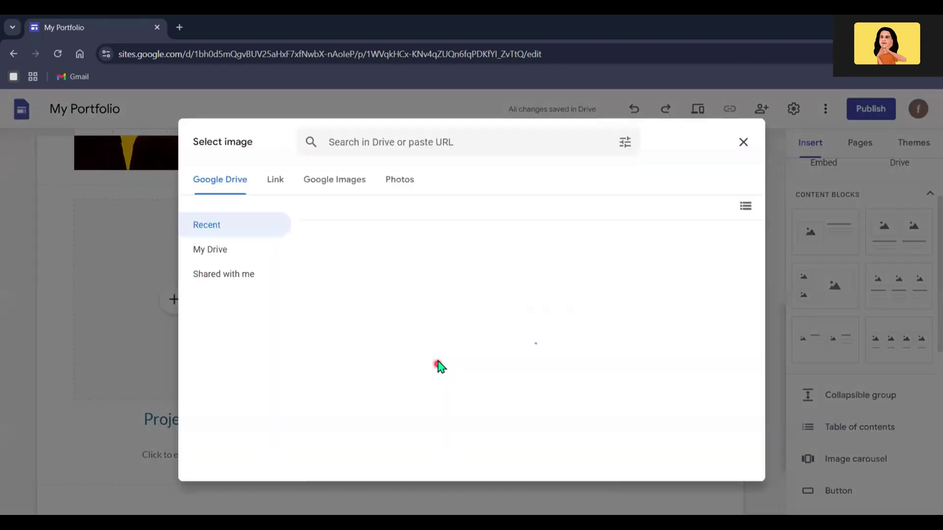
pyautogui.click(321, 185)
pyautogui.click(358, 145)
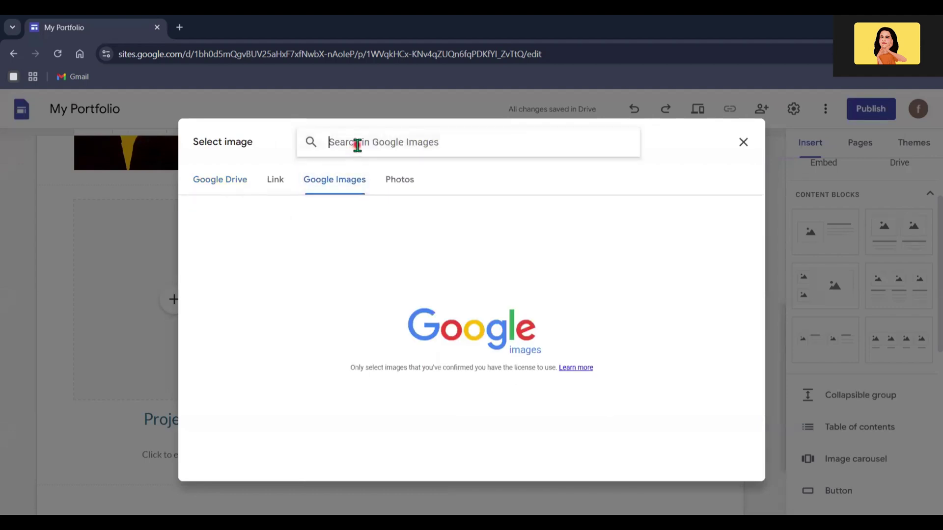
pyautogui.write('sea')
pyautogui.press('Return')
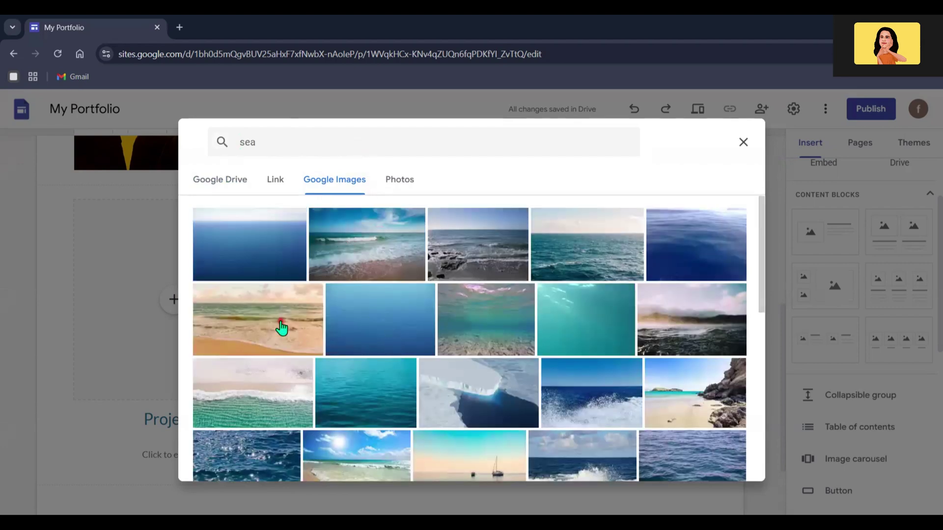
pyautogui.click(282, 327)
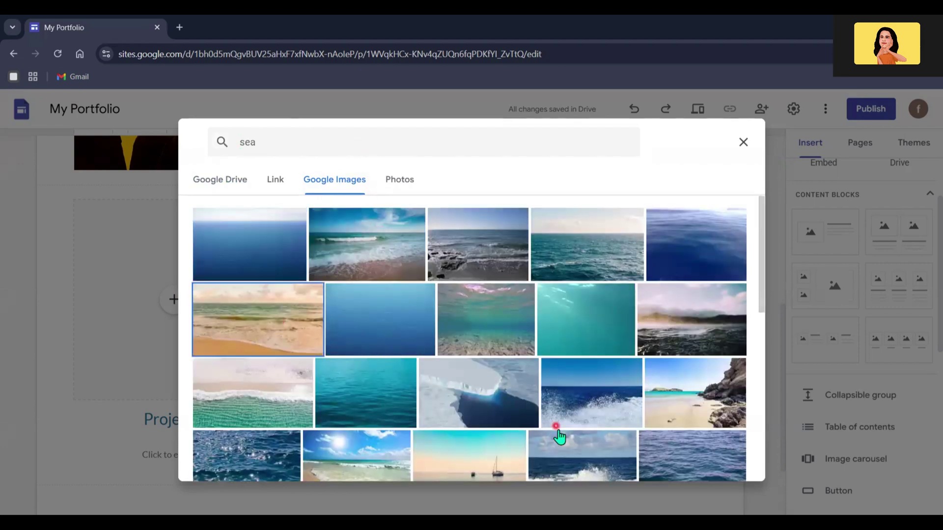
pyautogui.click(676, 420)
pyautogui.click(727, 463)
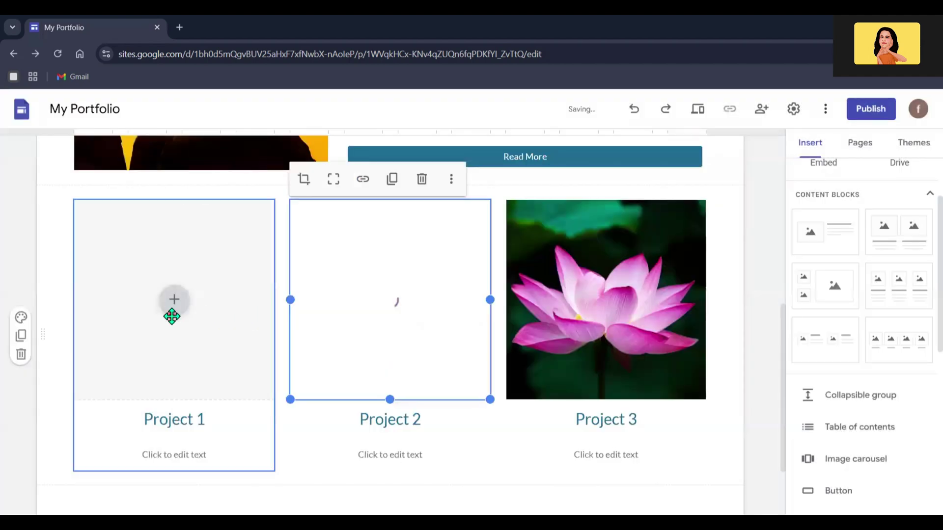
# Fill the Project 1 image placeholder with the photo of a lion lying on a rock from a Google Images search for "lion"
pyautogui.click(172, 317)
pyautogui.click(173, 307)
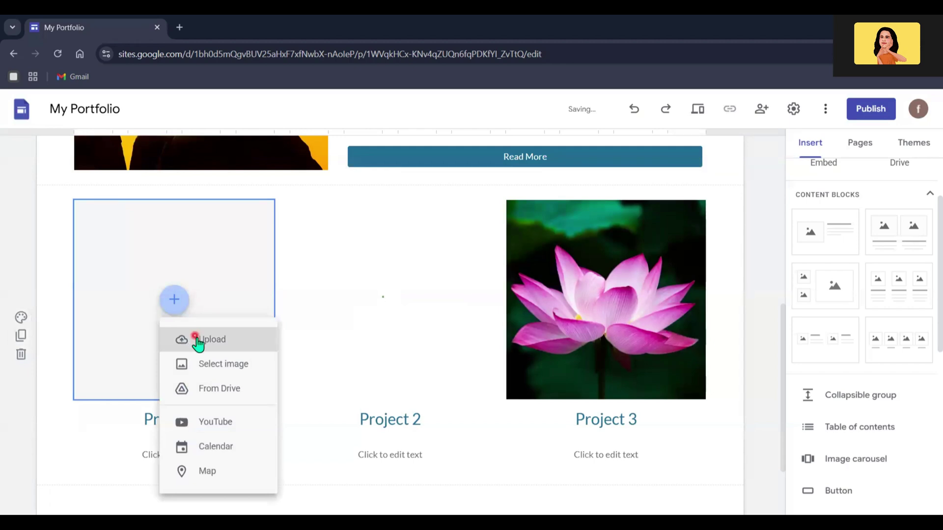
pyautogui.click(225, 365)
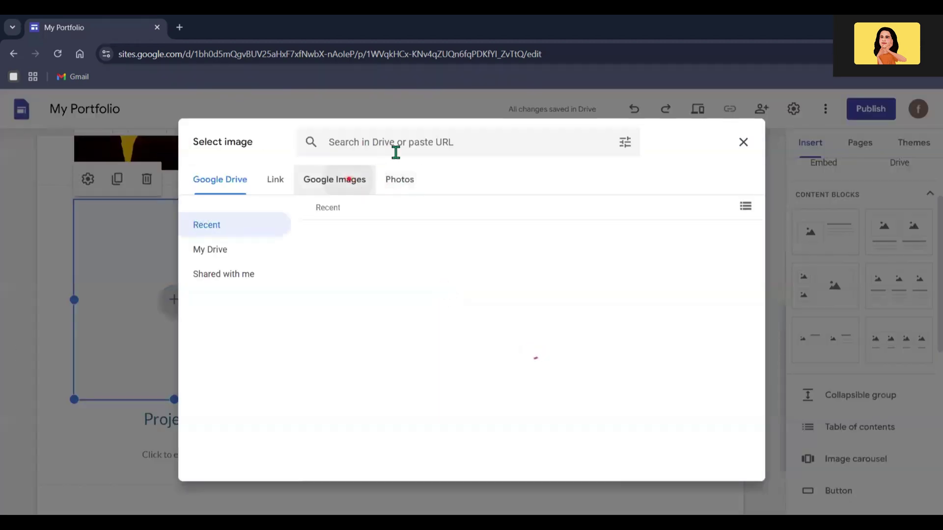
pyautogui.click(395, 154)
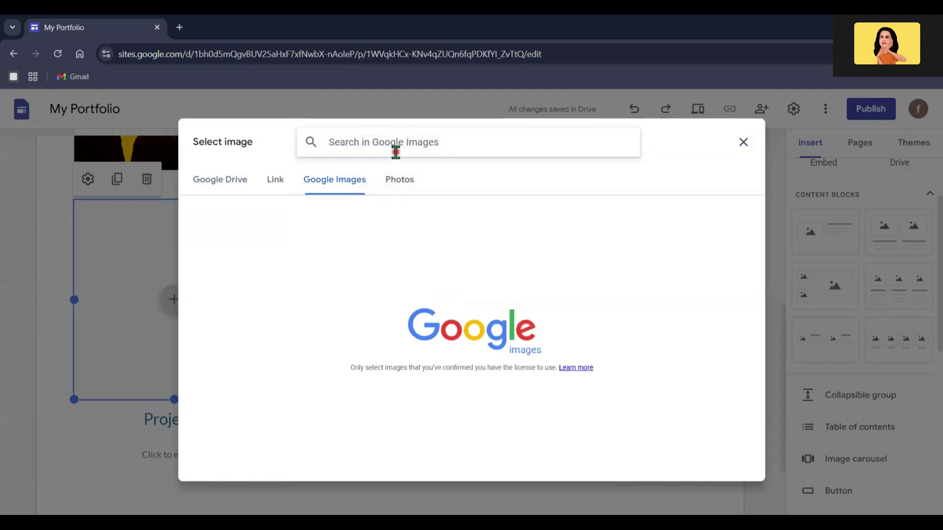
pyautogui.write('lion')
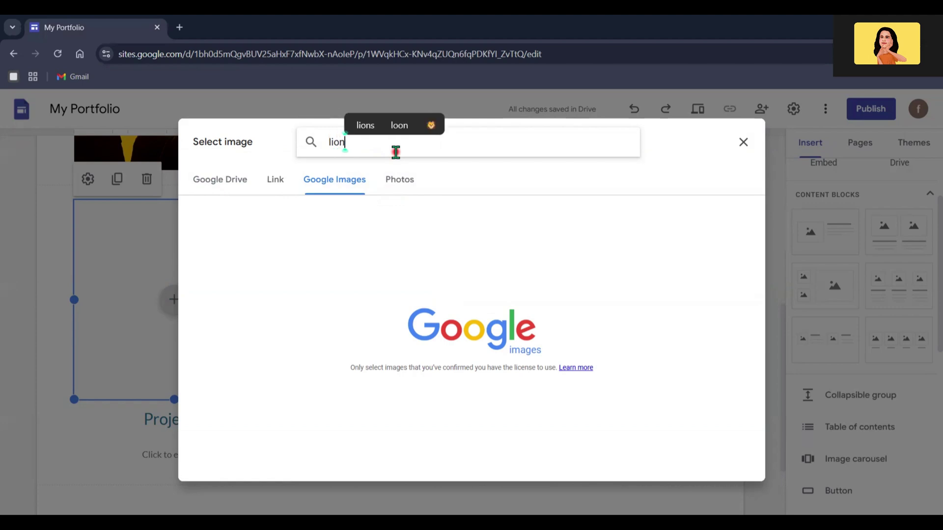
pyautogui.press('Return')
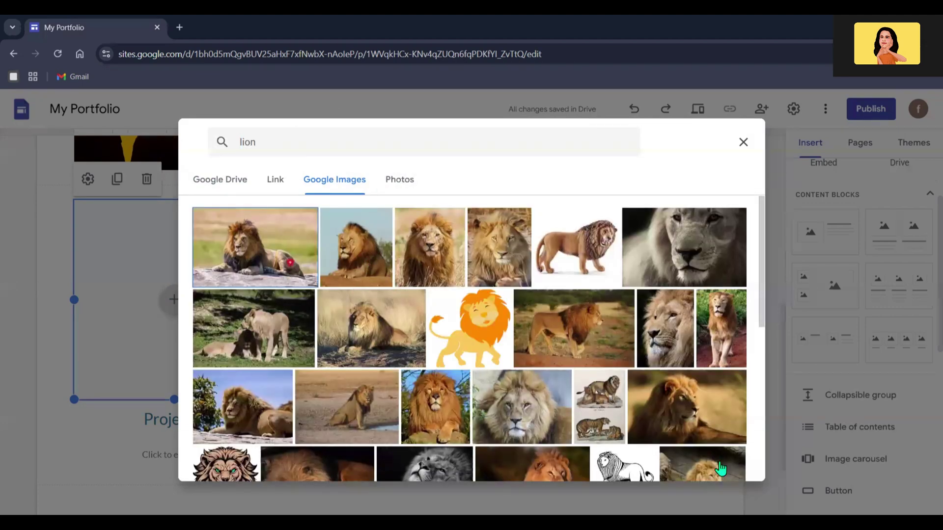
pyautogui.click(725, 462)
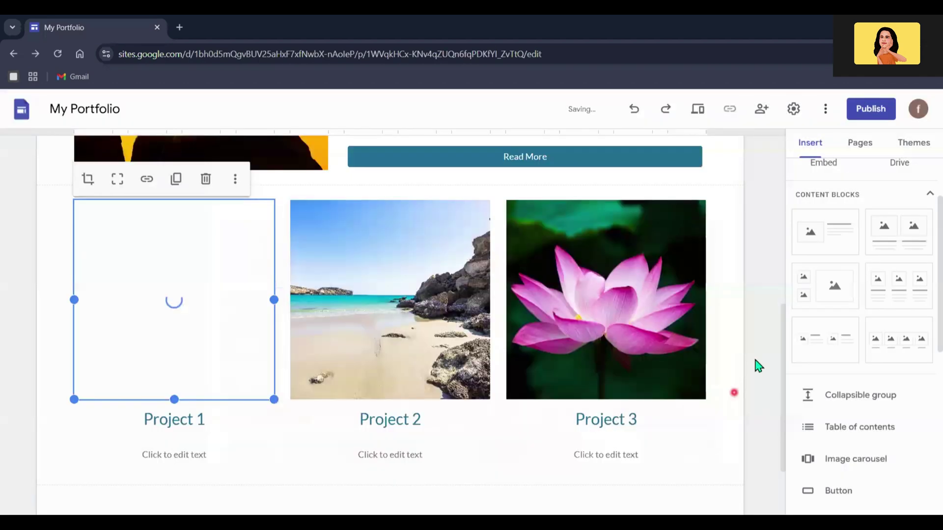
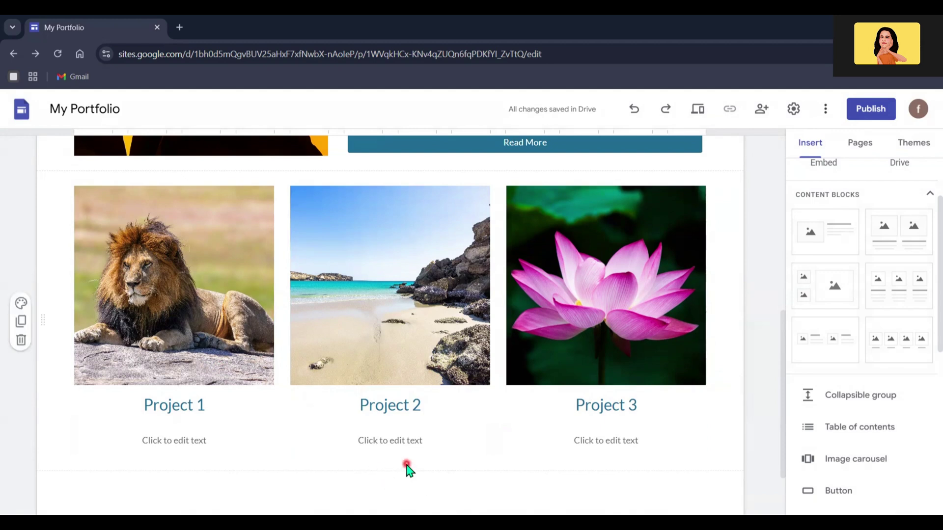
# Insert a "View All" button linked to the Projects page and center it below the three project columns
pyautogui.scroll(-2, 857, 455)
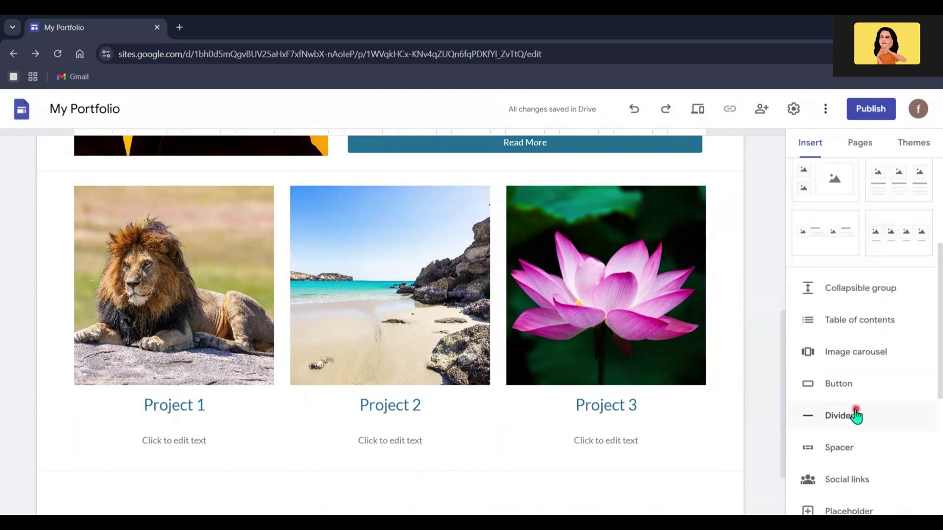
pyautogui.click(838, 384)
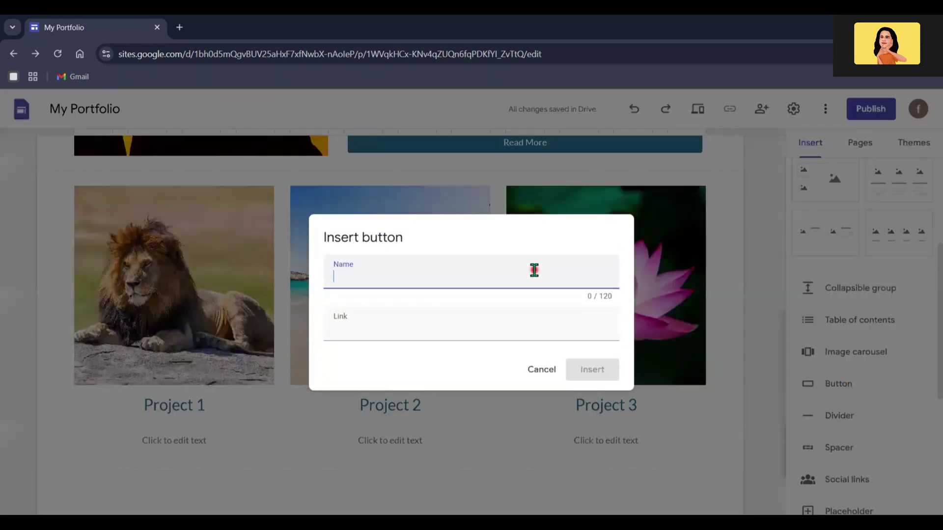
pyautogui.write('View All')
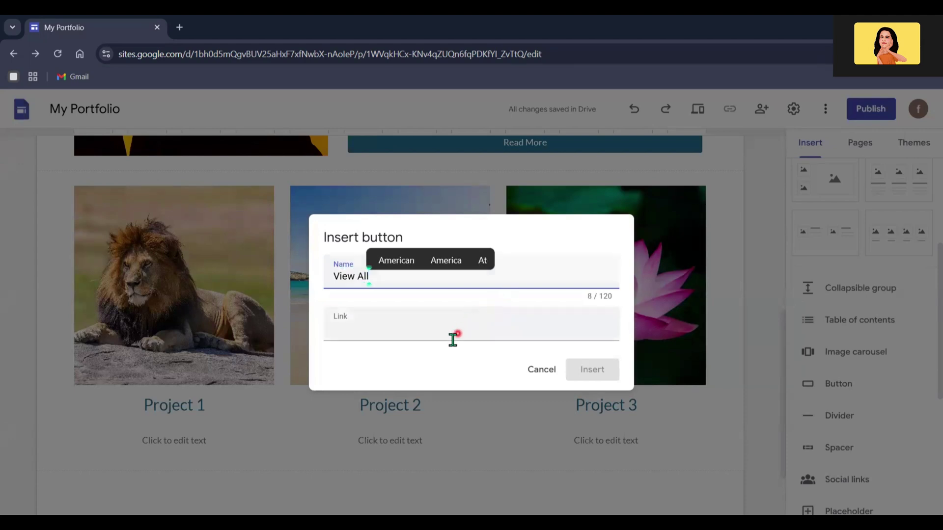
pyautogui.click(451, 336)
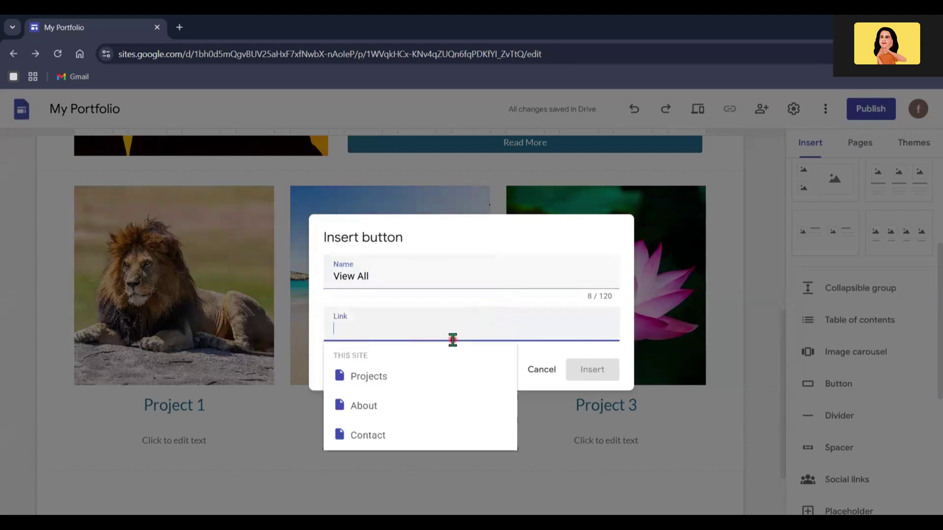
pyautogui.click(417, 376)
pyautogui.click(592, 378)
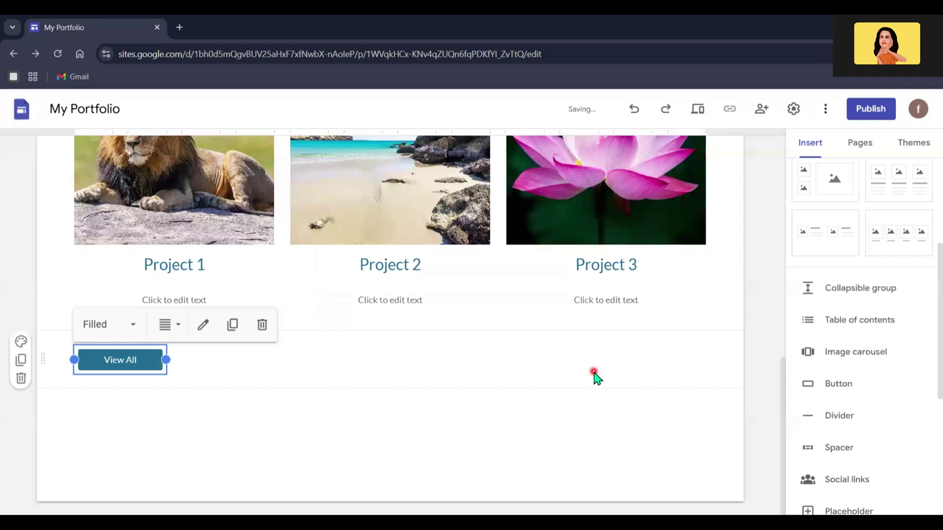
pyautogui.moveTo(121, 360); pyautogui.dragTo(393, 350)
pyautogui.click(447, 463)
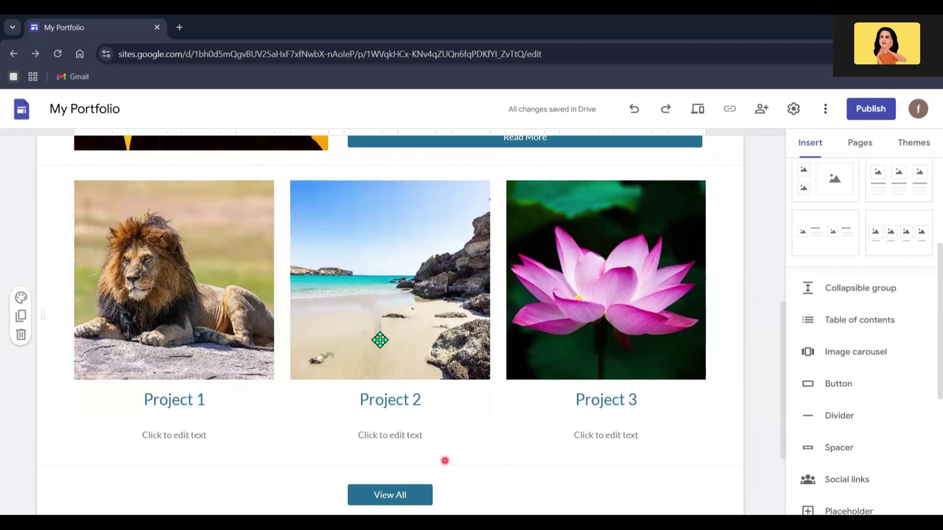
# Insert a text box between the project columns and the View All button reading "Projects"
pyautogui.click(865, 380)
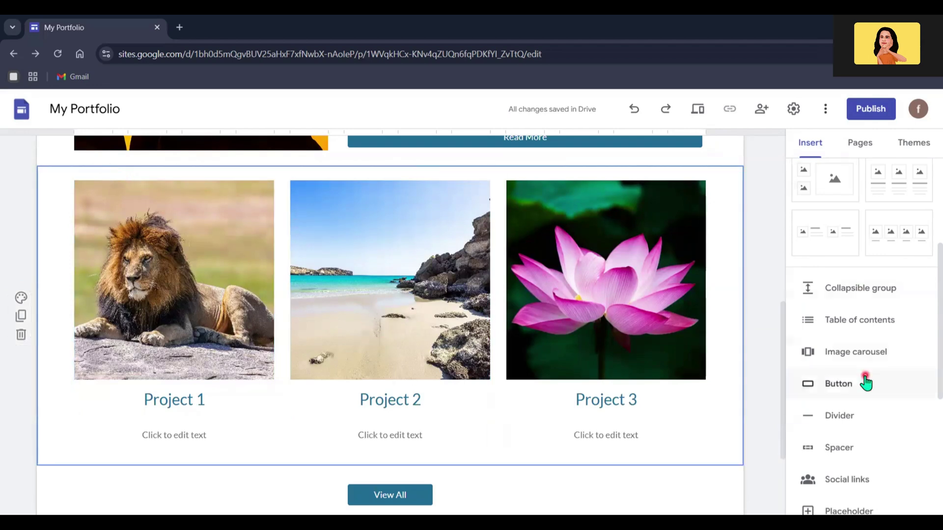
pyautogui.scroll(4, 865, 380)
pyautogui.click(831, 189)
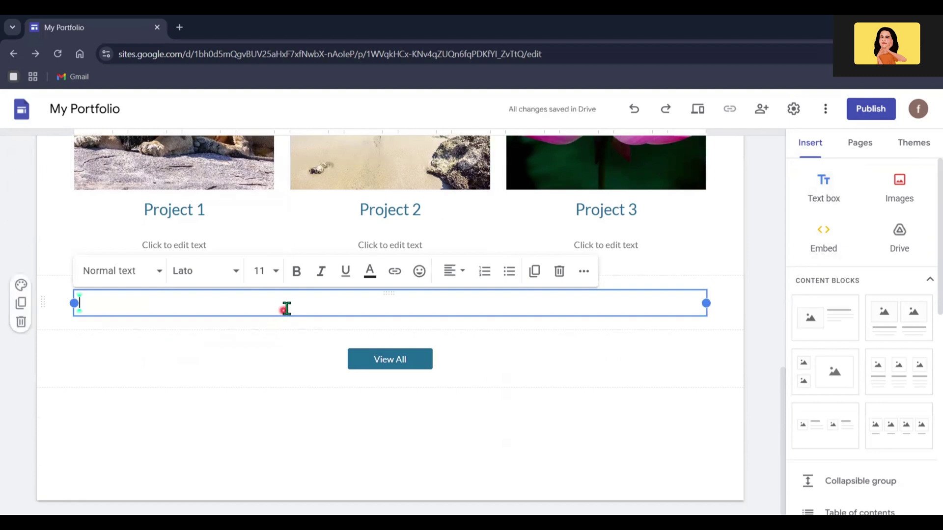
pyautogui.write('Projects')
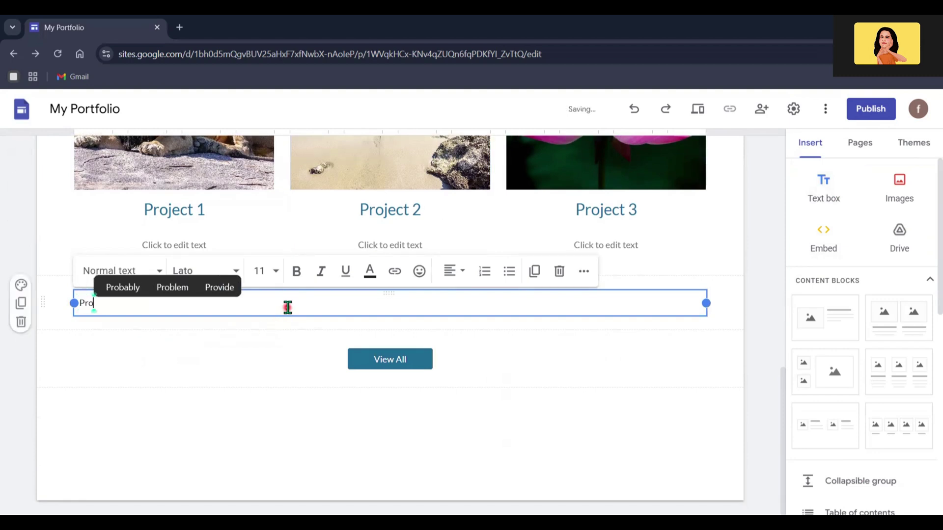
# Set the "Projects" text to font size 14 and make it bold
pyautogui.click(267, 271)
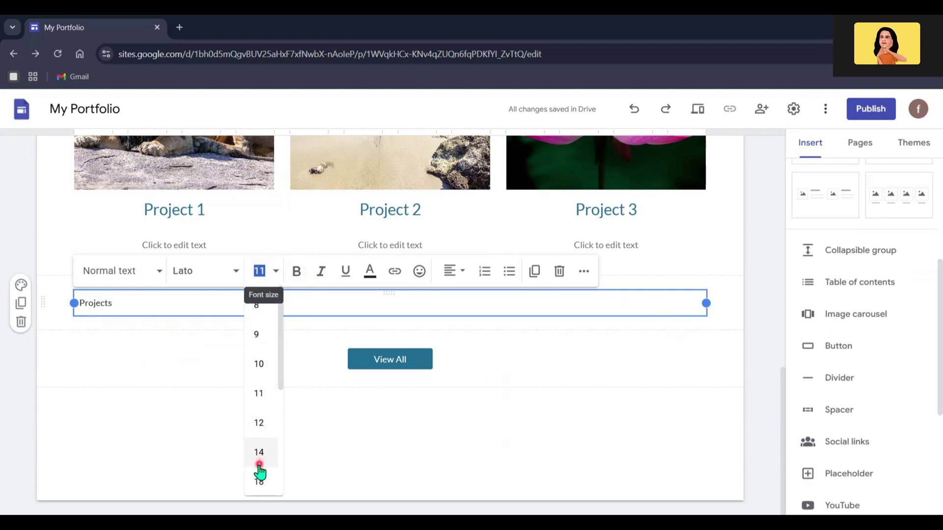
pyautogui.click(265, 454)
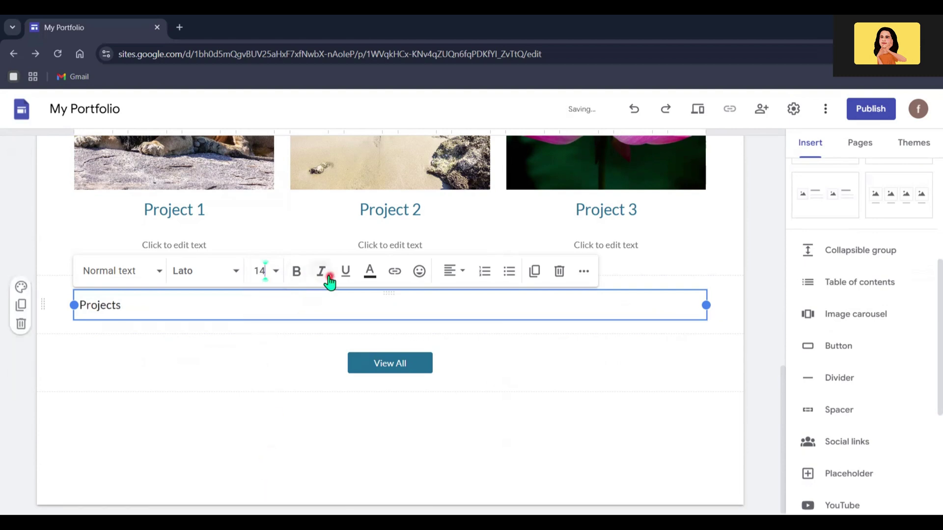
pyautogui.click(297, 270)
pyautogui.click(282, 326)
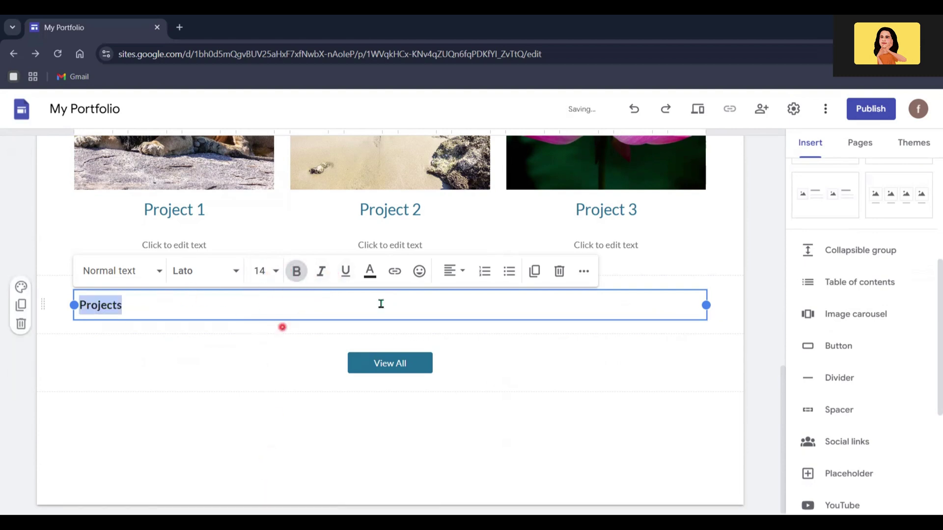
# Place the "Projects" heading between the About section and the project images, in Lato Light size 34 and blue #0000ff
pyautogui.moveTo(164, 286); pyautogui.dragTo(132, 374)
pyautogui.click(133, 385)
pyautogui.click(265, 348)
pyautogui.scroll(-1, 267, 275)
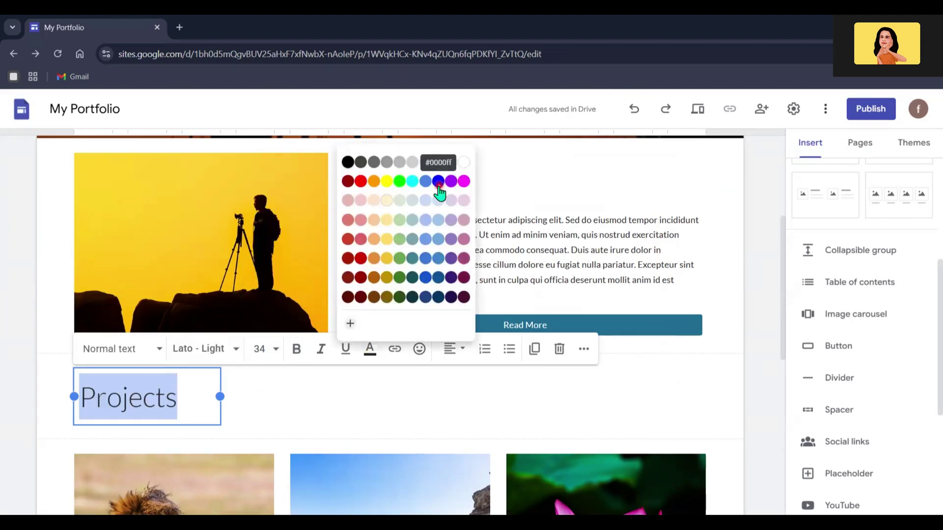
pyautogui.click(438, 182)
pyautogui.scroll(-5, 759, 375)
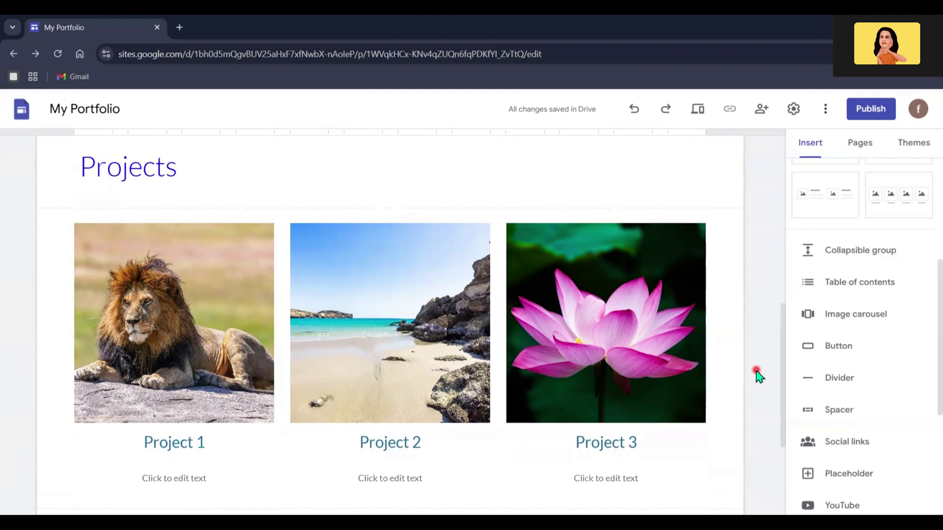
# Add a footer to the site with the text "All rights reserved."
pyautogui.scroll(-4, 758, 376)
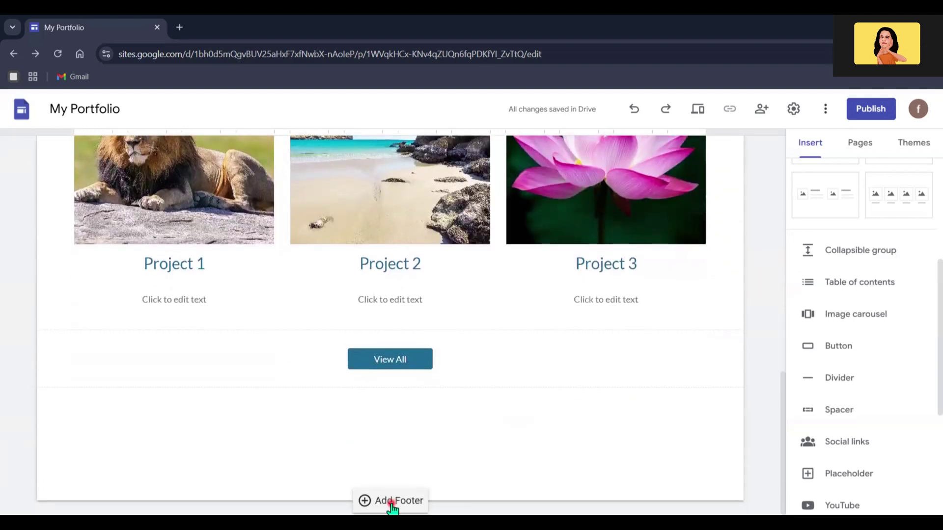
pyautogui.click(392, 501)
pyautogui.write('All')
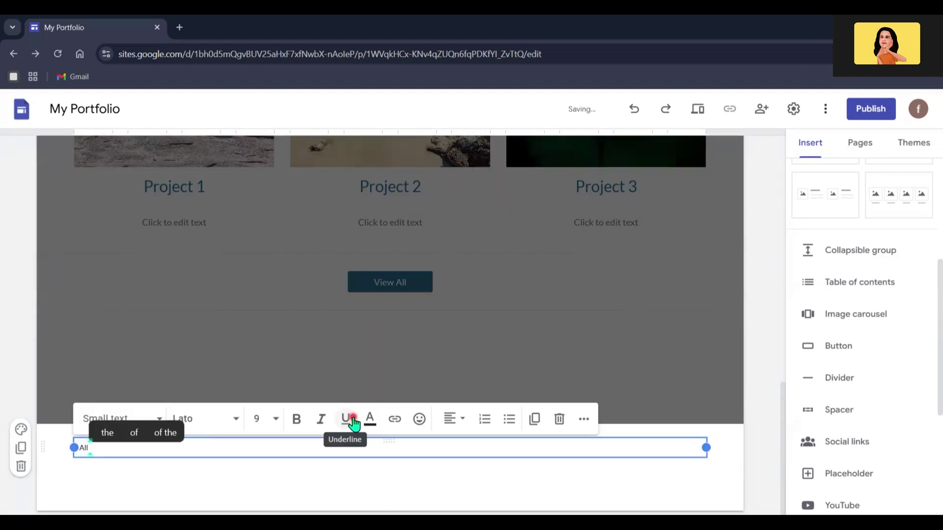
pyautogui.write(' right')
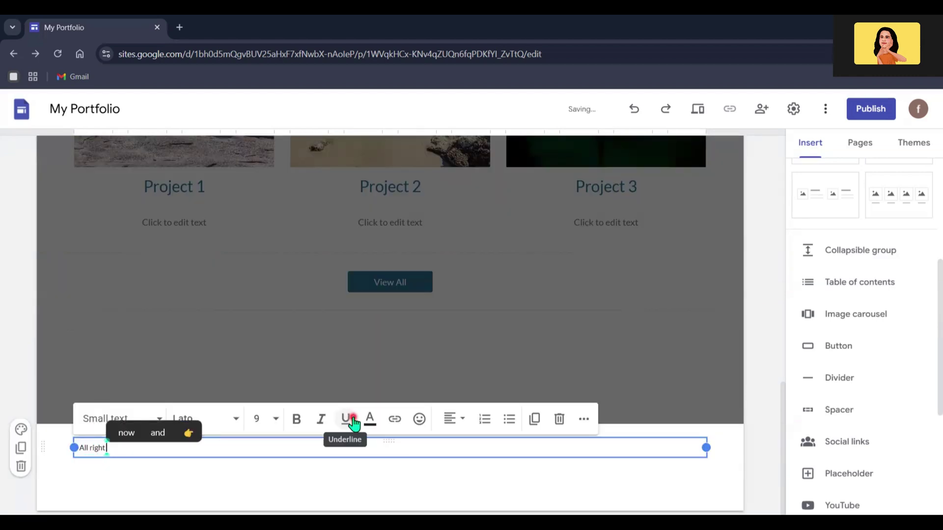
pyautogui.write('s reserved.')
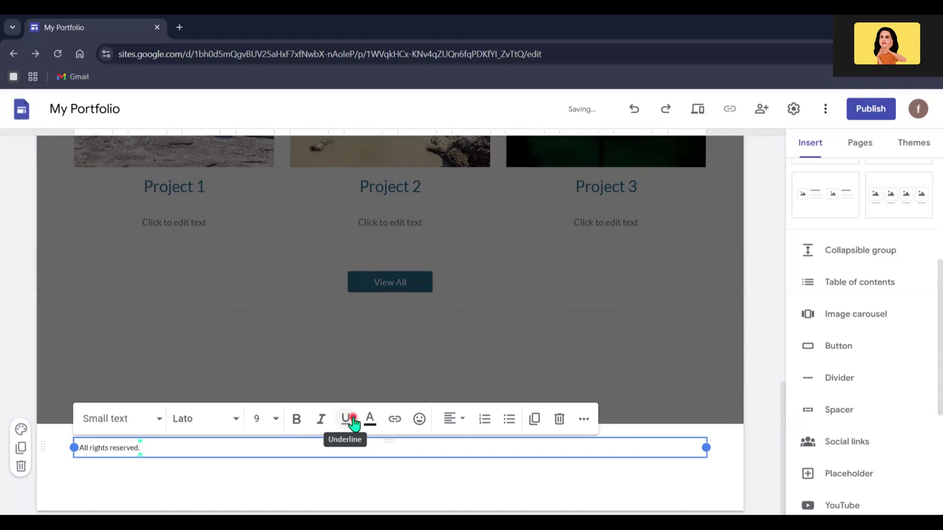
pyautogui.click(754, 367)
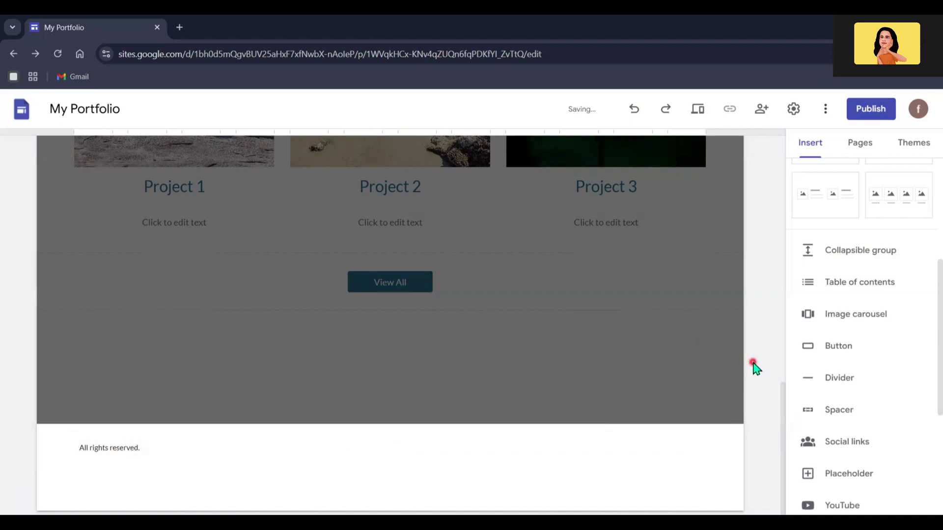
# Apply the Aristotle theme to the site
pyautogui.scroll(3, 755, 367)
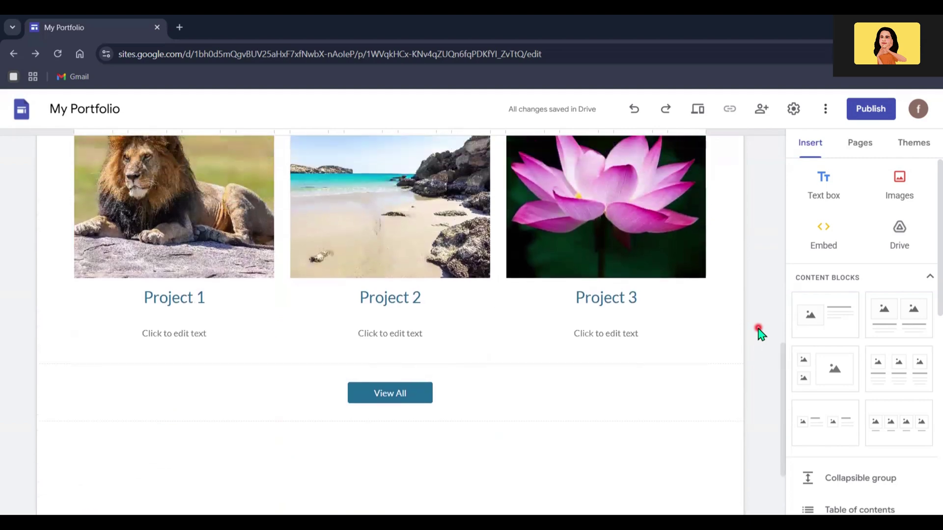
pyautogui.scroll(5, 759, 331)
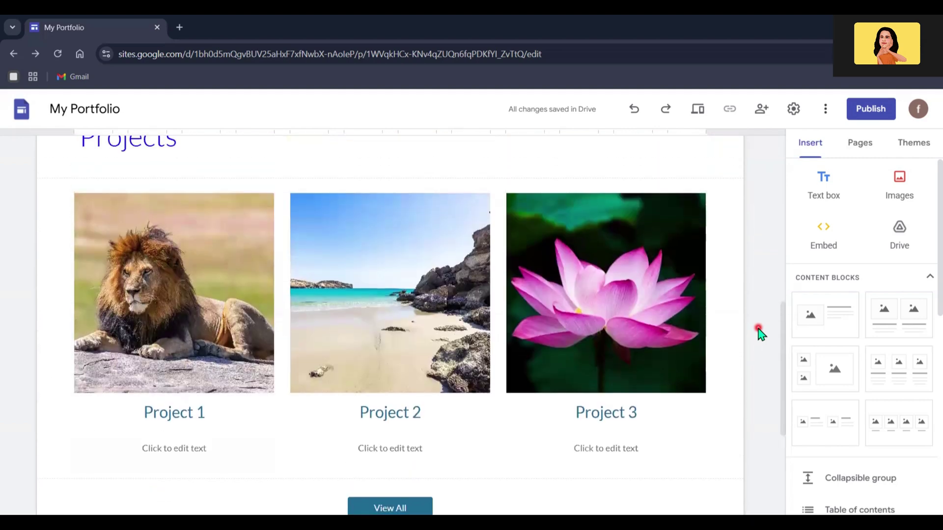
pyautogui.scroll(4, 758, 333)
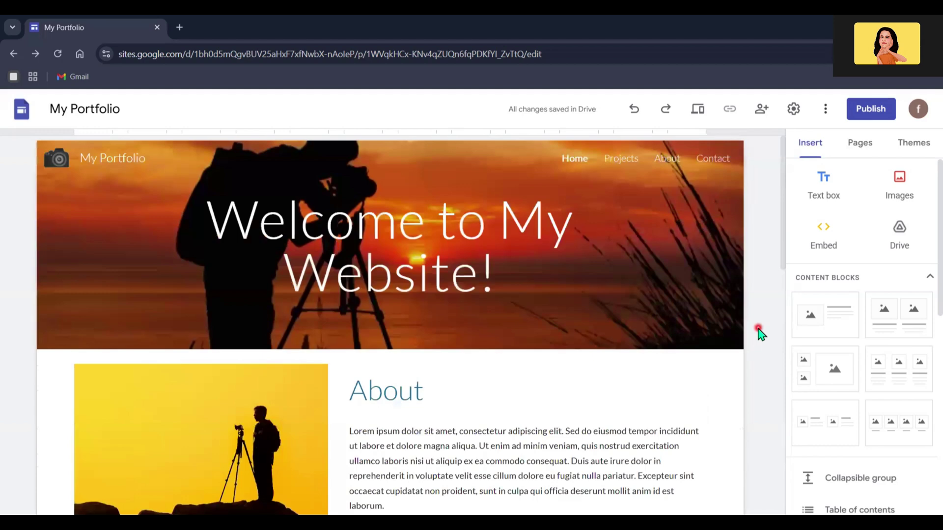
pyautogui.click(926, 147)
pyautogui.click(857, 363)
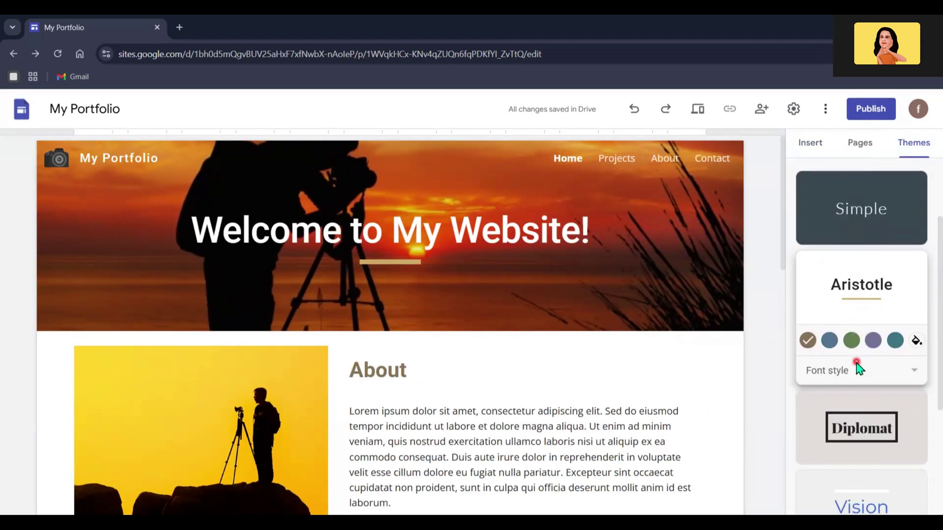
# Start creating a custom theme named "my theme" without adding a logo or banner image
pyautogui.scroll(-2, 857, 366)
pyautogui.scroll(5, 857, 364)
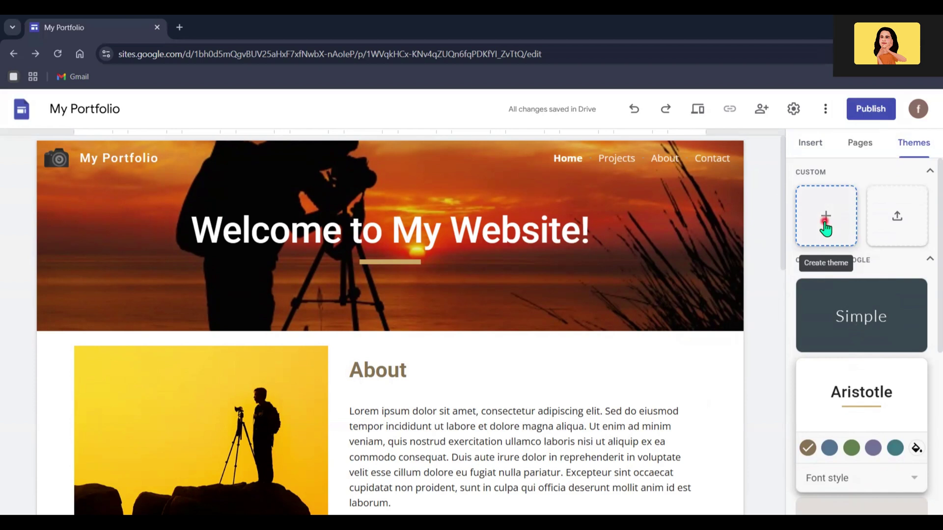
pyautogui.click(825, 229)
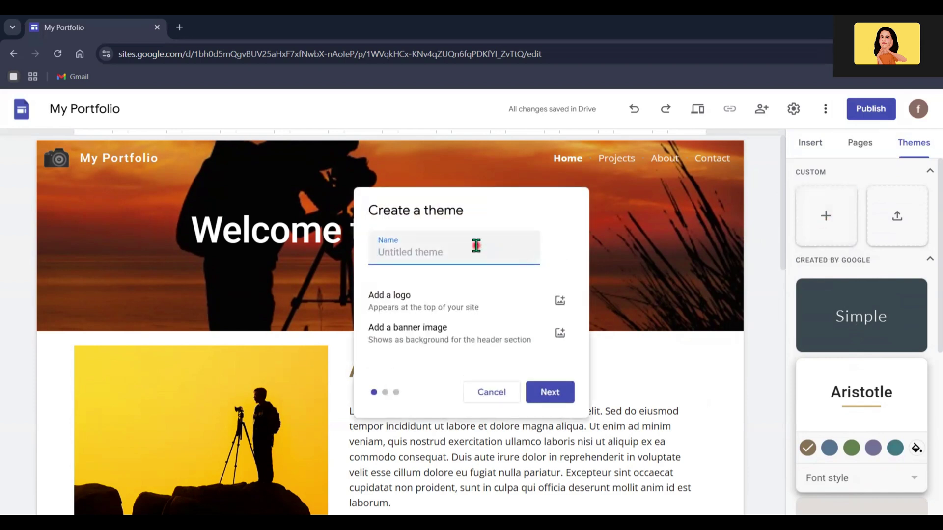
pyautogui.write('my theme')
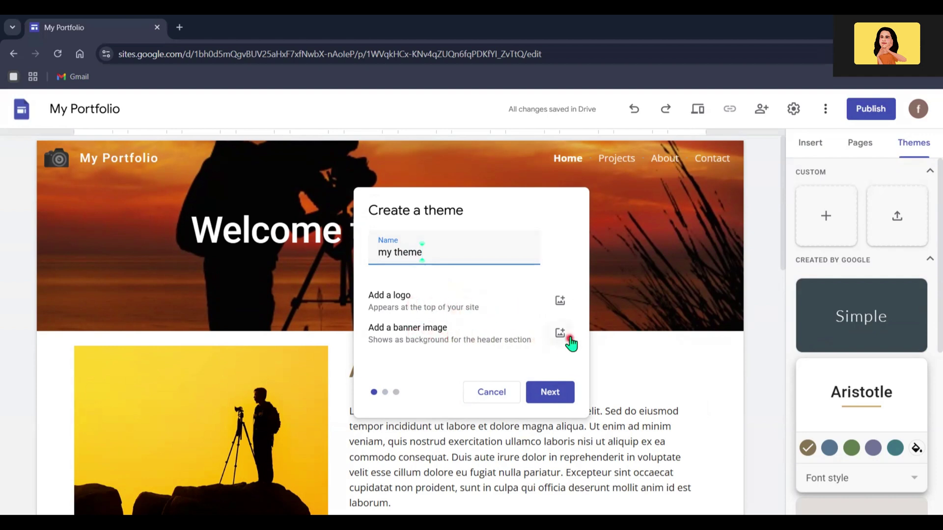
pyautogui.click(548, 396)
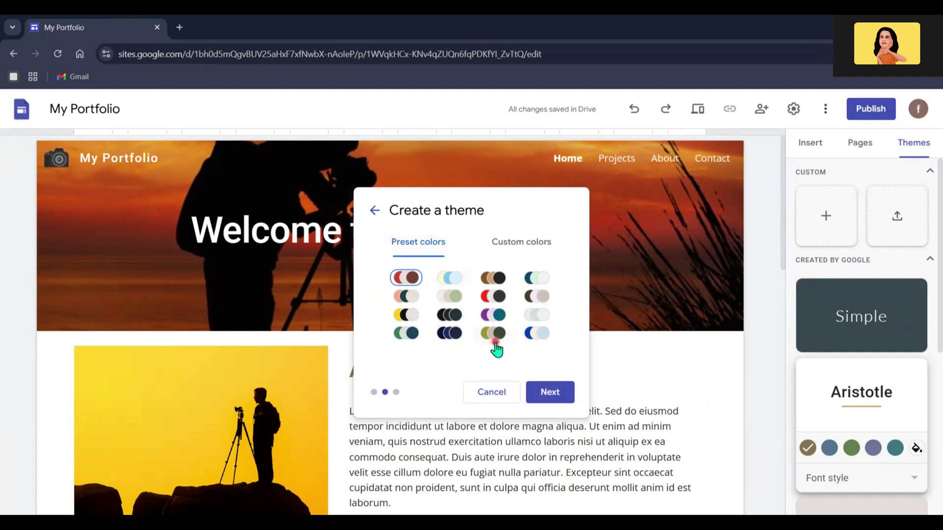
# Choose the yellow, black and light grey preset color palette for the custom theme
pyautogui.click(515, 250)
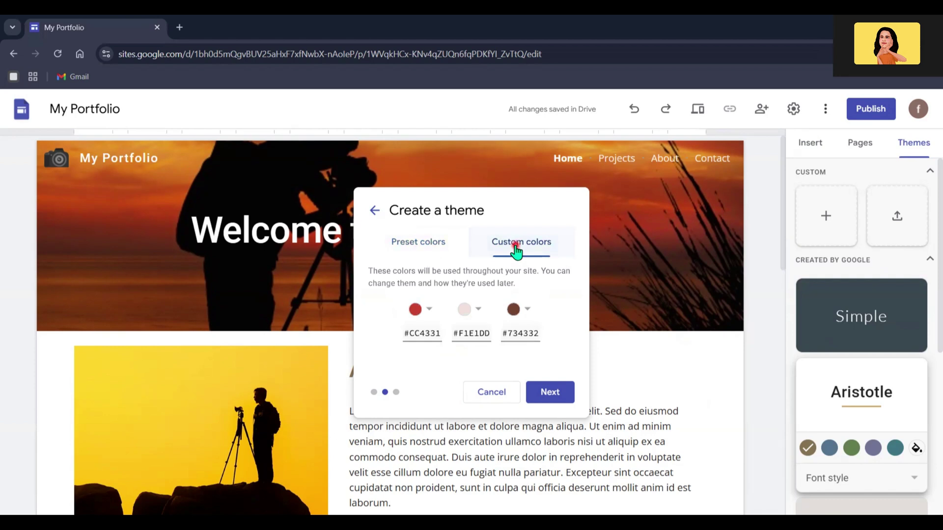
pyautogui.click(440, 245)
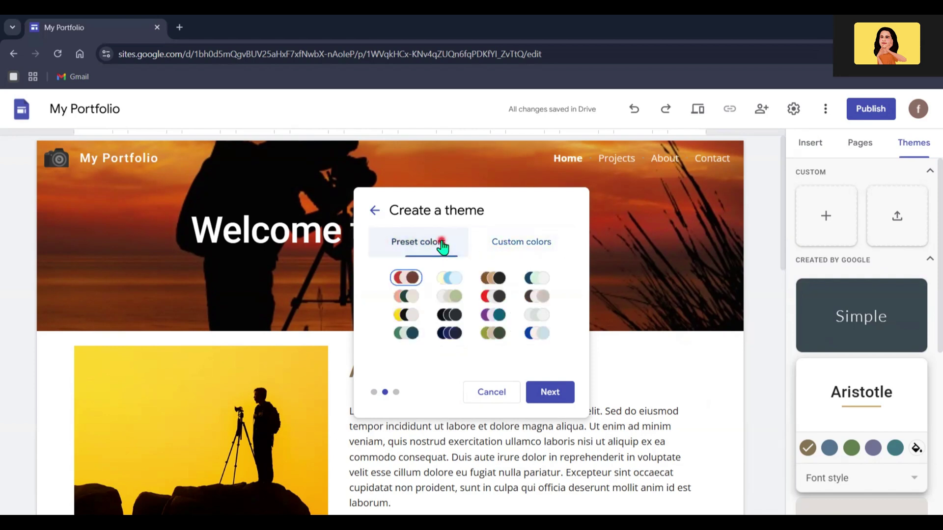
pyautogui.click(406, 315)
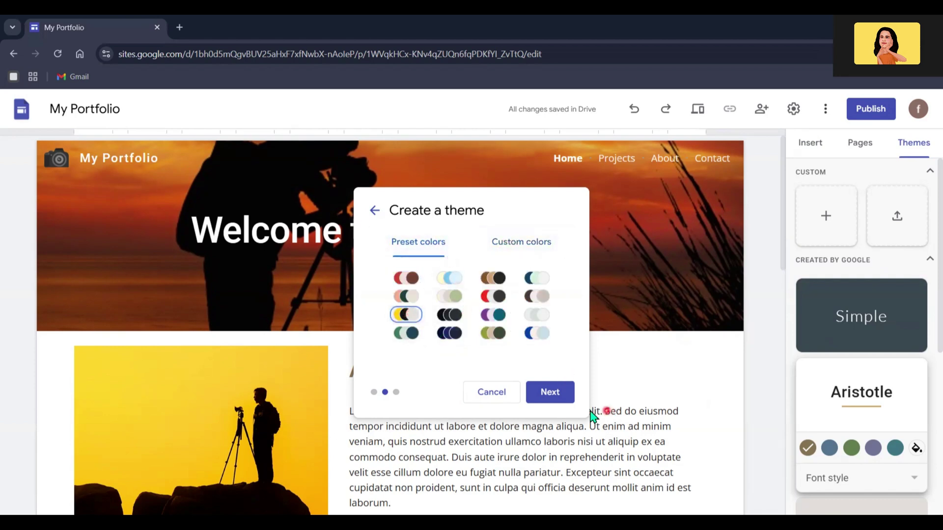
pyautogui.click(543, 393)
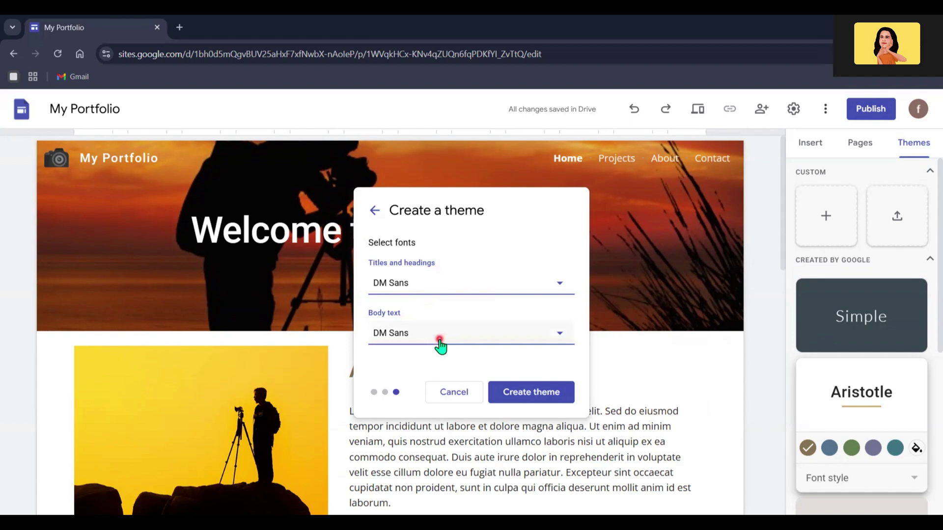
# Set the theme fonts to Impact for titles and headings and Arial for body text, and create the theme
pyautogui.click(452, 285)
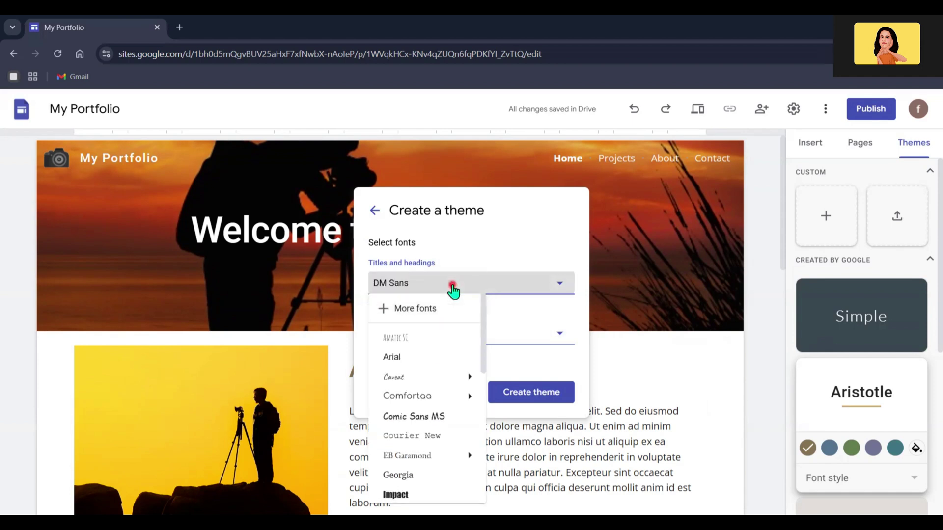
pyautogui.click(429, 492)
pyautogui.click(475, 342)
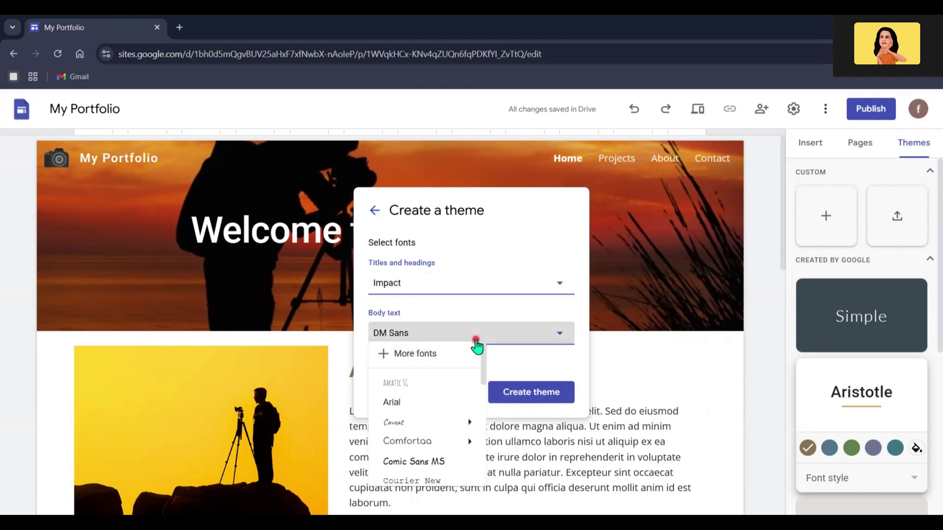
pyautogui.click(440, 411)
pyautogui.click(537, 398)
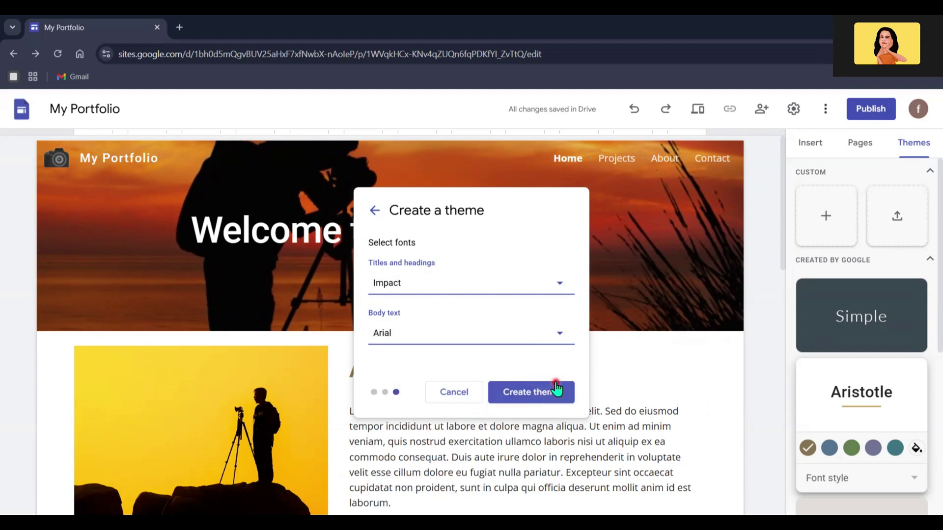
pyautogui.click(537, 398)
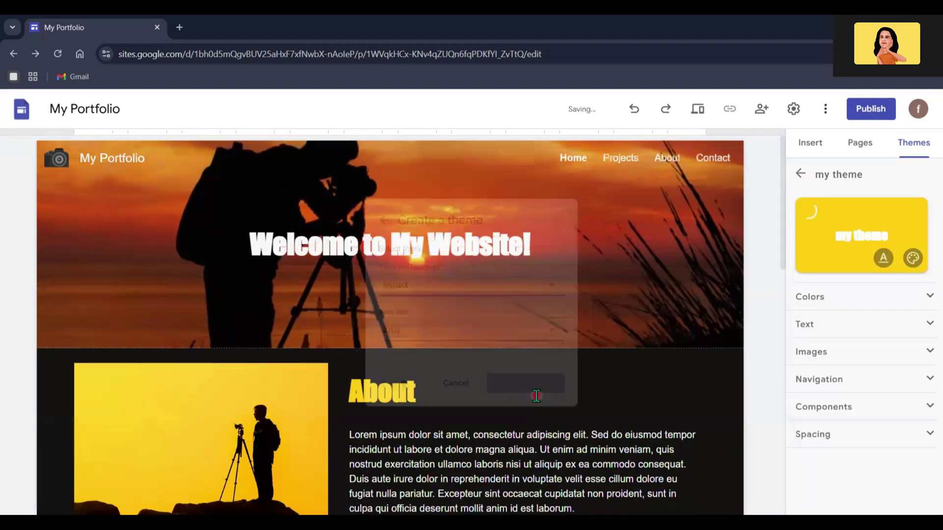
# Look over the restyled Home page and open the color settings of the custom theme
pyautogui.scroll(-5, 537, 396)
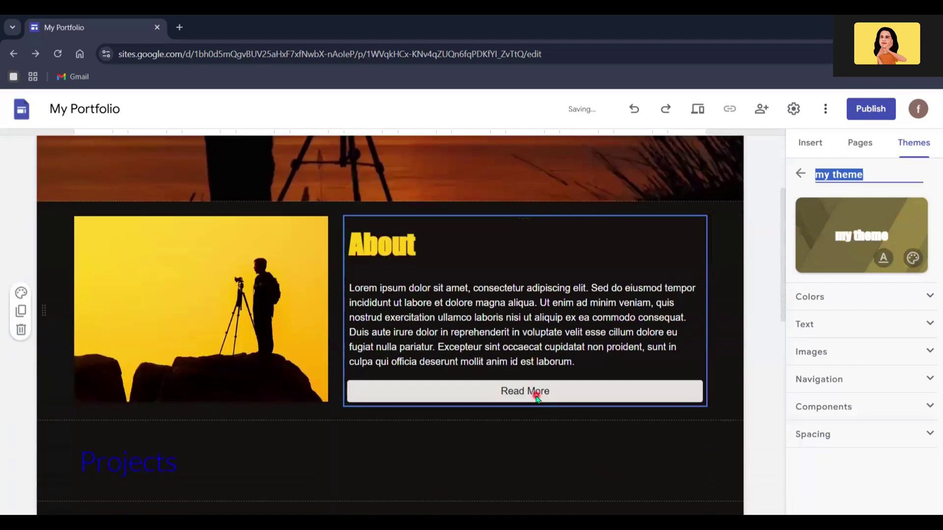
pyautogui.click(809, 296)
pyautogui.scroll(5, 755, 183)
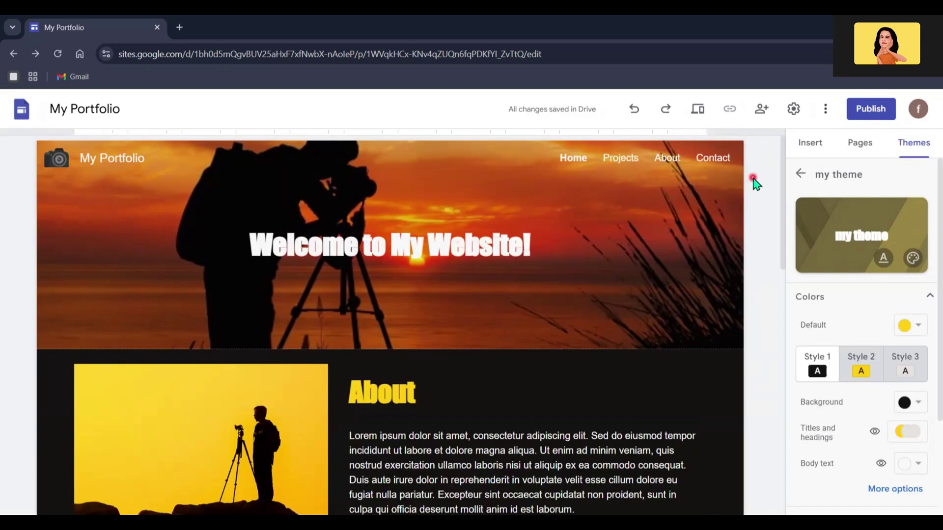
# Preview the site and examine the whole Home page in the large-screen and phone layouts
pyautogui.click(698, 110)
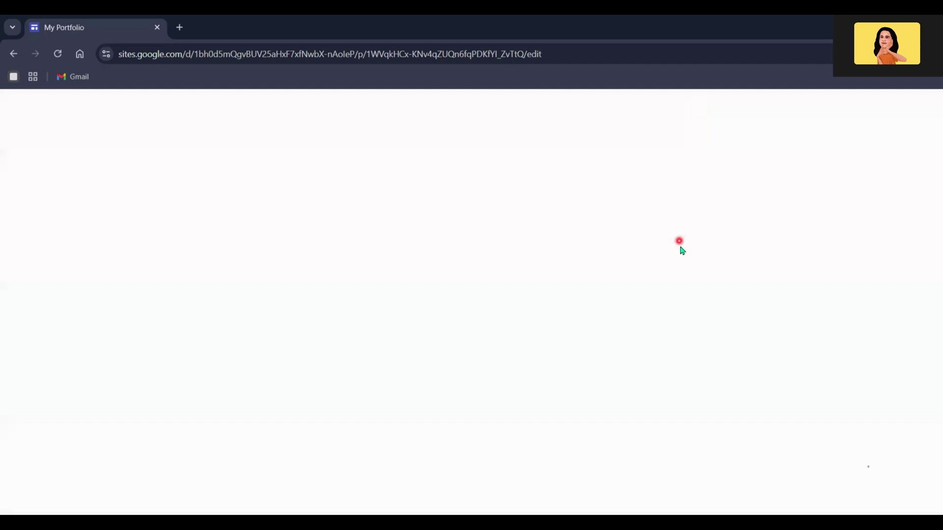
pyautogui.scroll(-3, 736, 340)
pyautogui.scroll(-7, 737, 341)
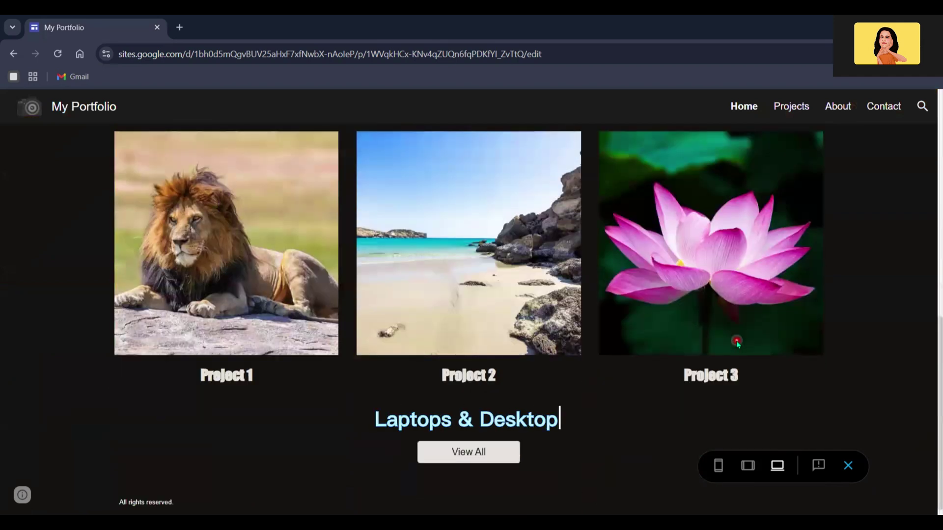
pyautogui.click(719, 470)
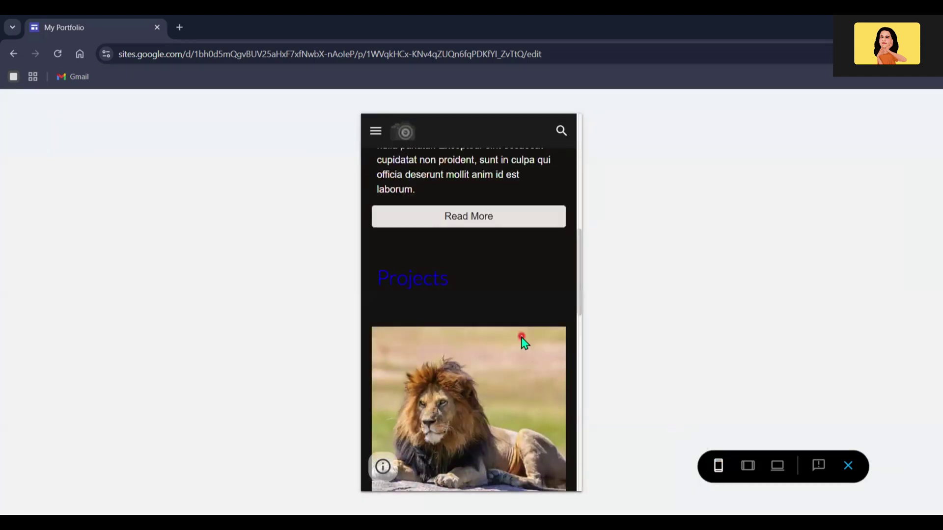
pyautogui.scroll(-3, 523, 341)
pyautogui.scroll(-15, 523, 339)
pyautogui.scroll(-6, 523, 339)
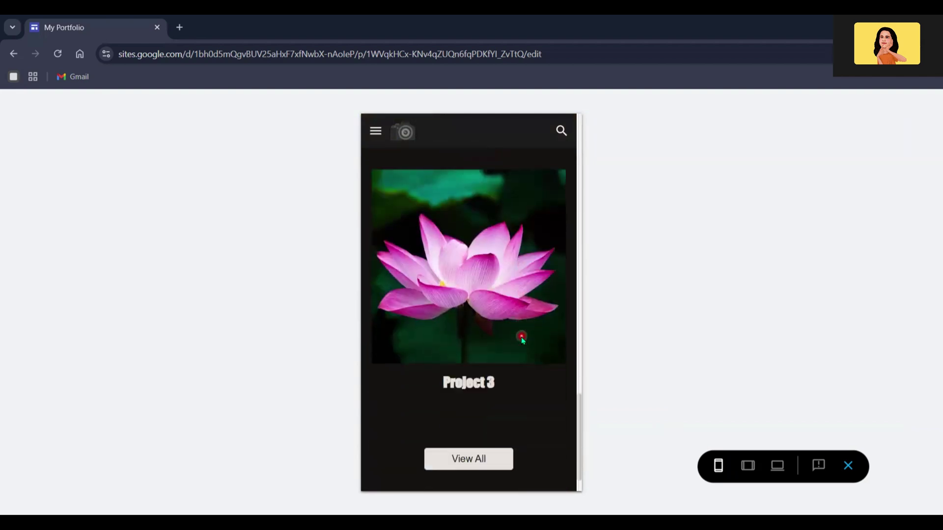
# Examine the Home page preview in the tablet layout and return to the large-screen layout
pyautogui.click(748, 465)
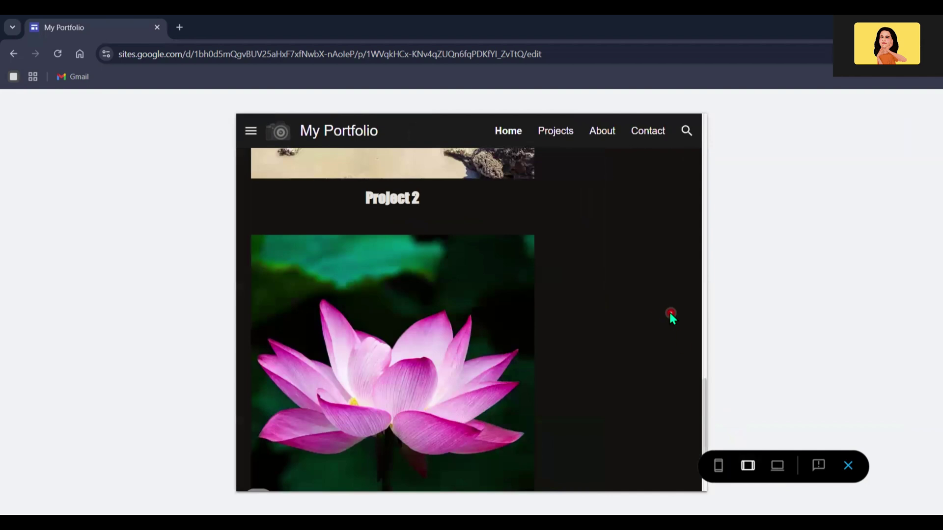
pyautogui.scroll(8, 671, 319)
pyautogui.scroll(10, 671, 317)
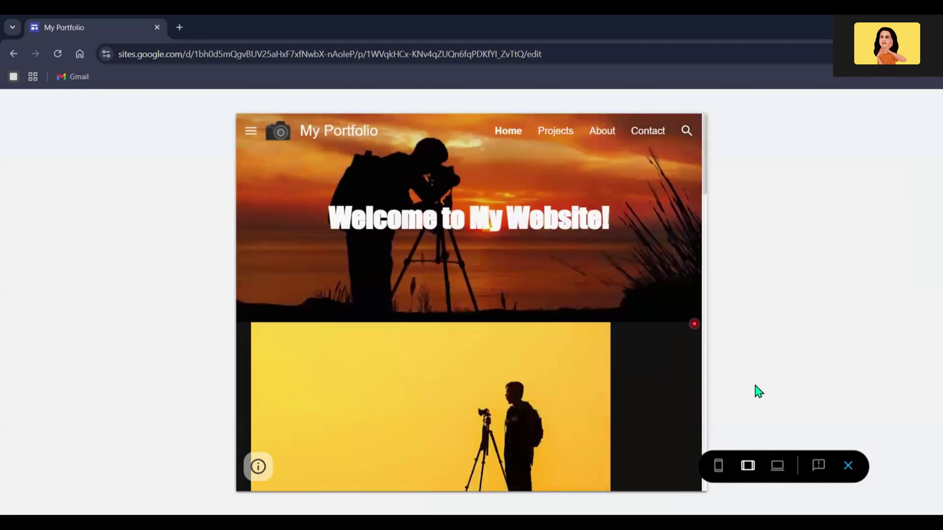
pyautogui.click(780, 468)
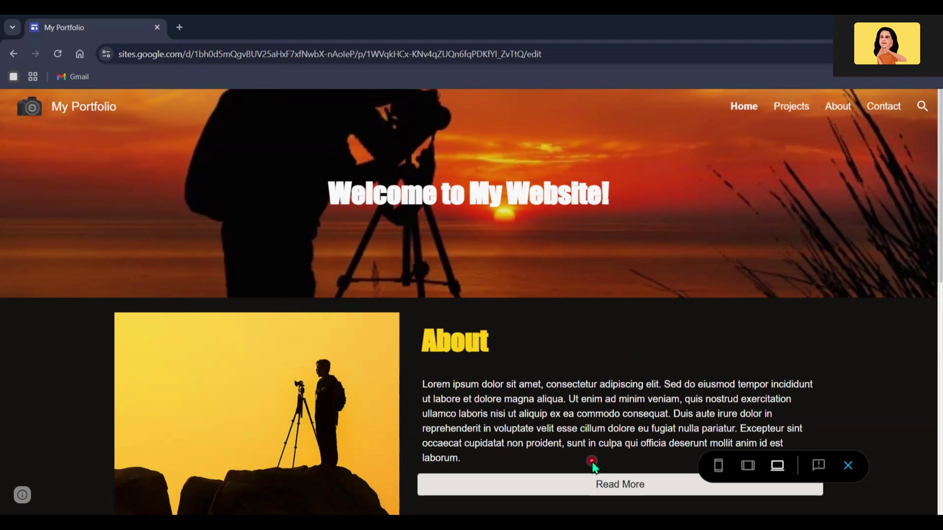
# Test the Read More button and the About and Home navigation links in the preview, and return to the editor
pyautogui.click(620, 490)
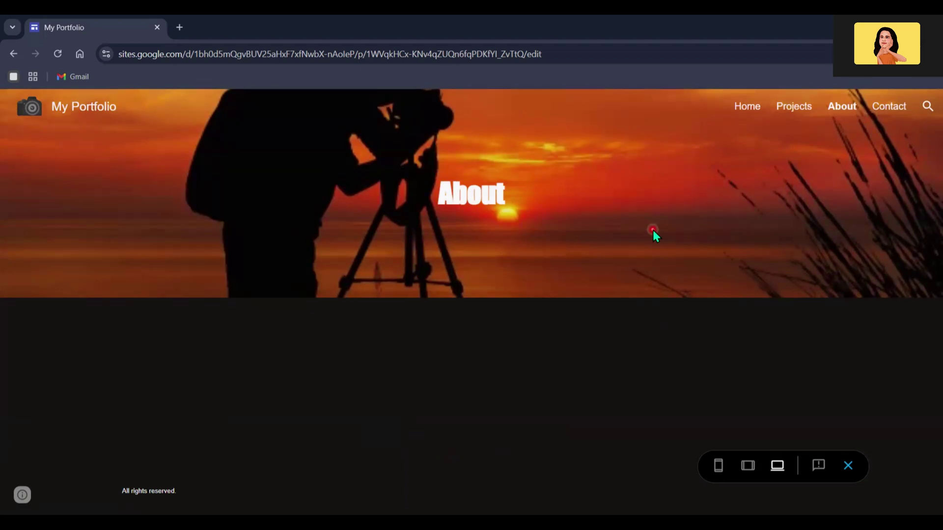
pyautogui.hotkey('alt', 'Left')
pyautogui.click(835, 107)
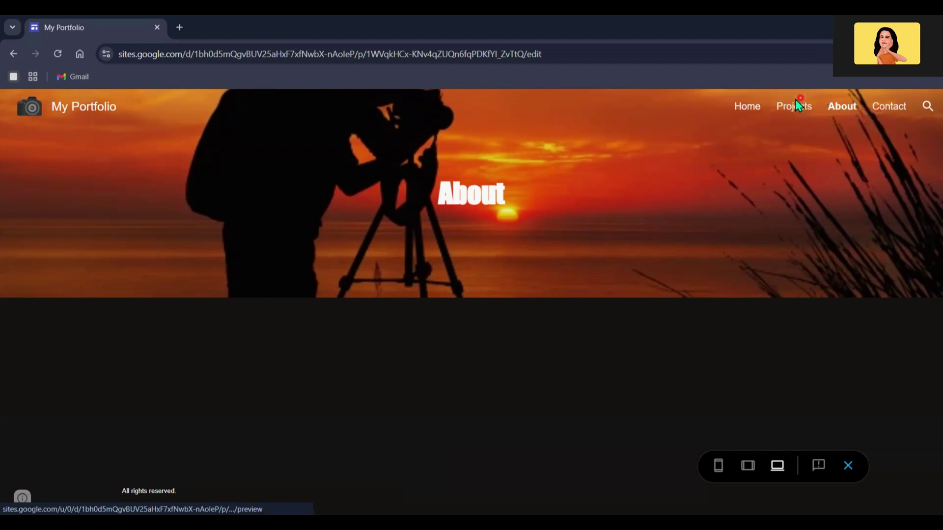
pyautogui.click(750, 107)
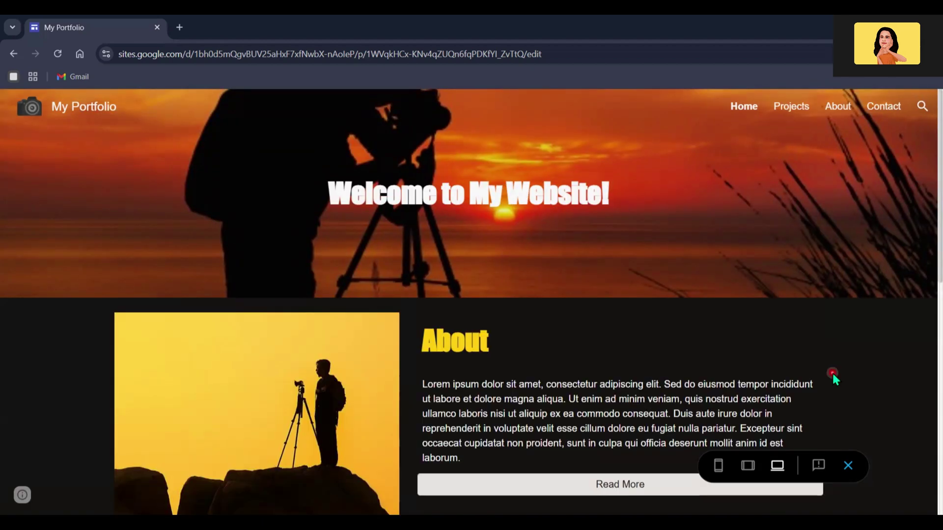
pyautogui.click(847, 466)
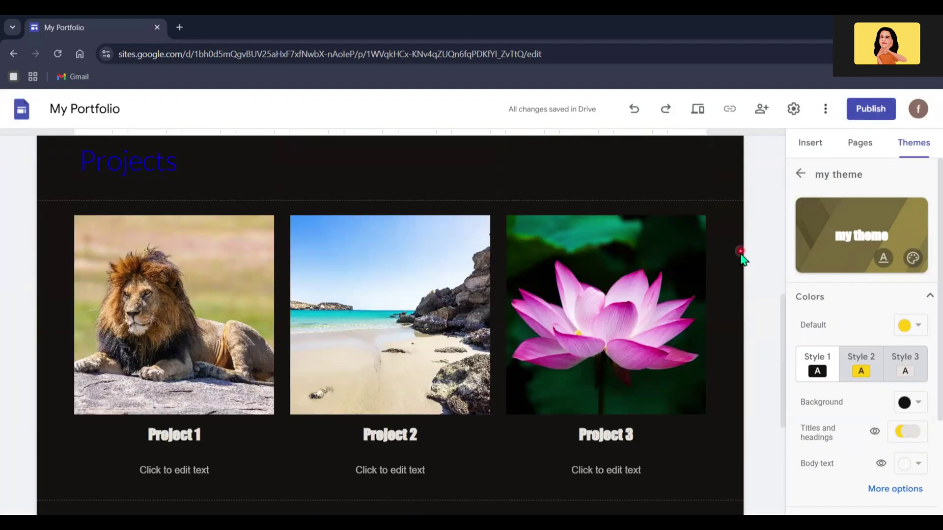
pyautogui.scroll(1, 741, 257)
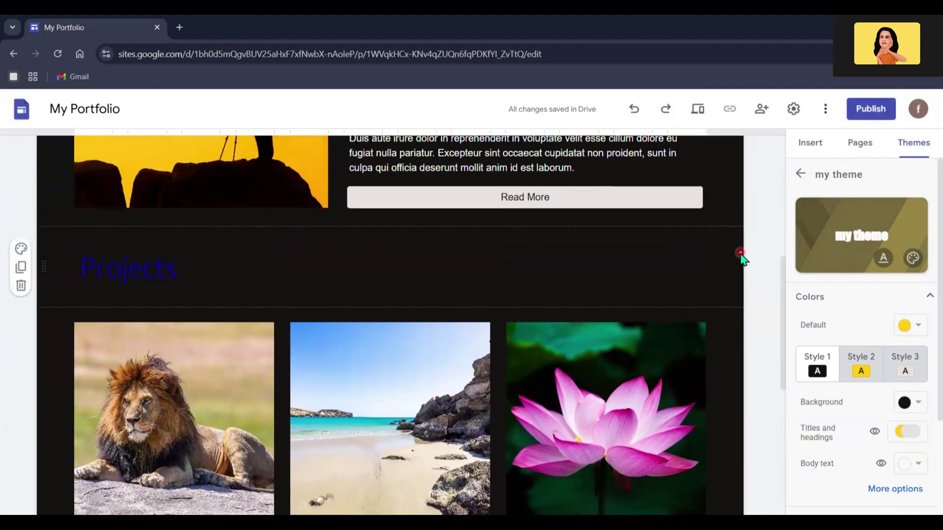
# Start publishing the site to the web and enter portfoliodemo12 as its web address
pyautogui.click(865, 114)
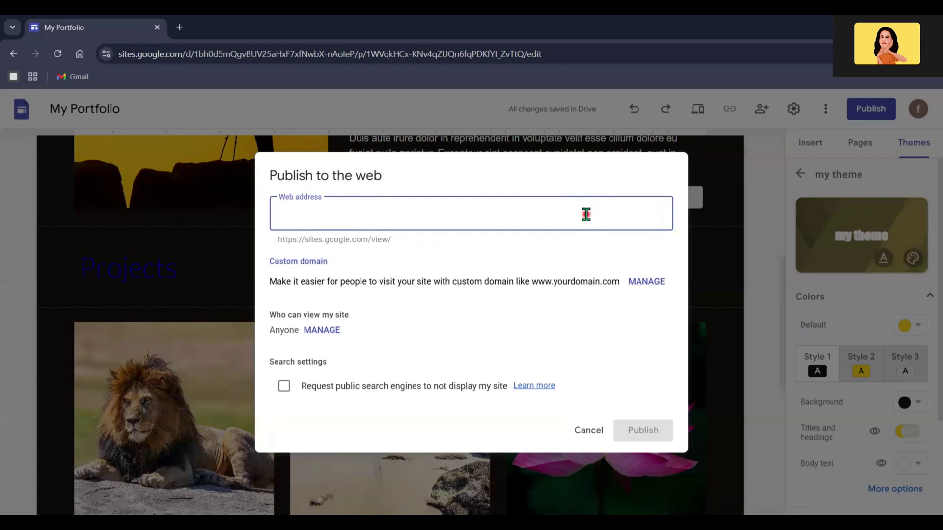
pyautogui.write('portfoliod')
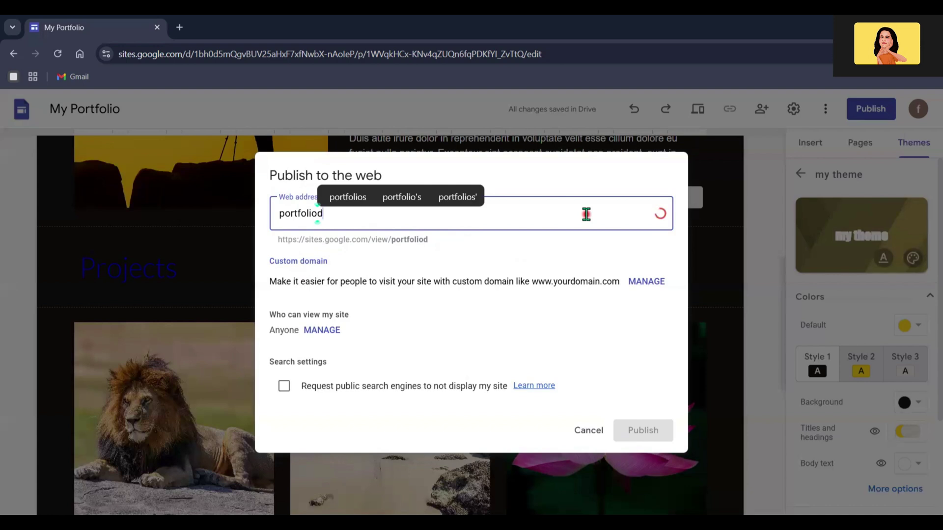
pyautogui.write('emo')
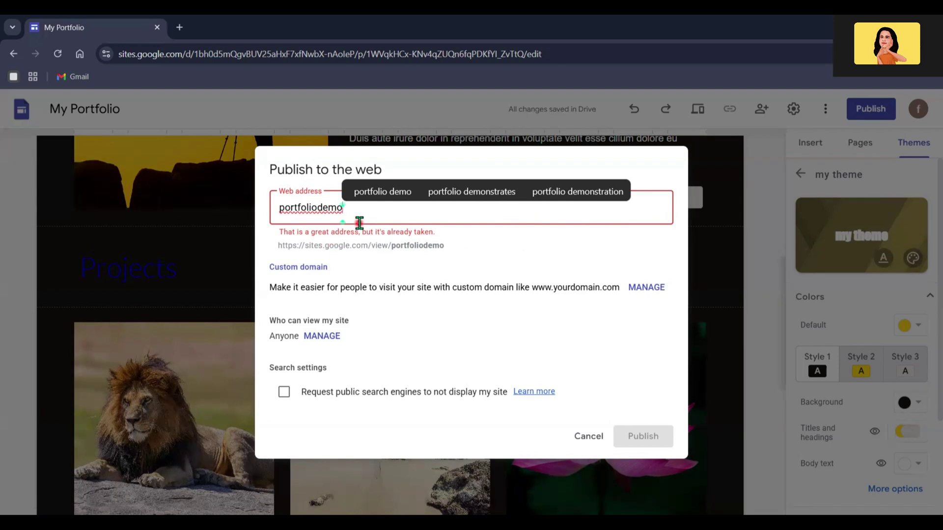
pyautogui.write('12')
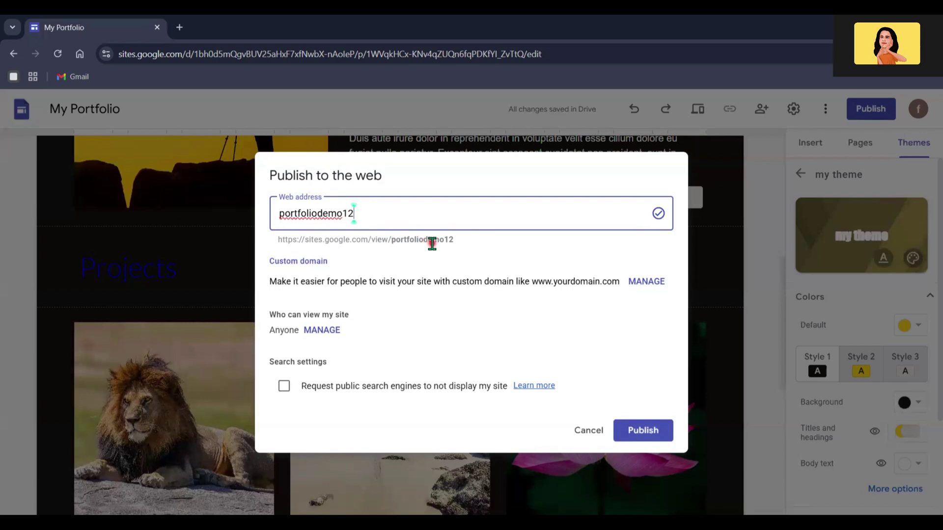
# Check the viewing access options for the published site, keep it Public, and publish the site
pyautogui.click(322, 293)
pyautogui.click(303, 333)
pyautogui.click(325, 332)
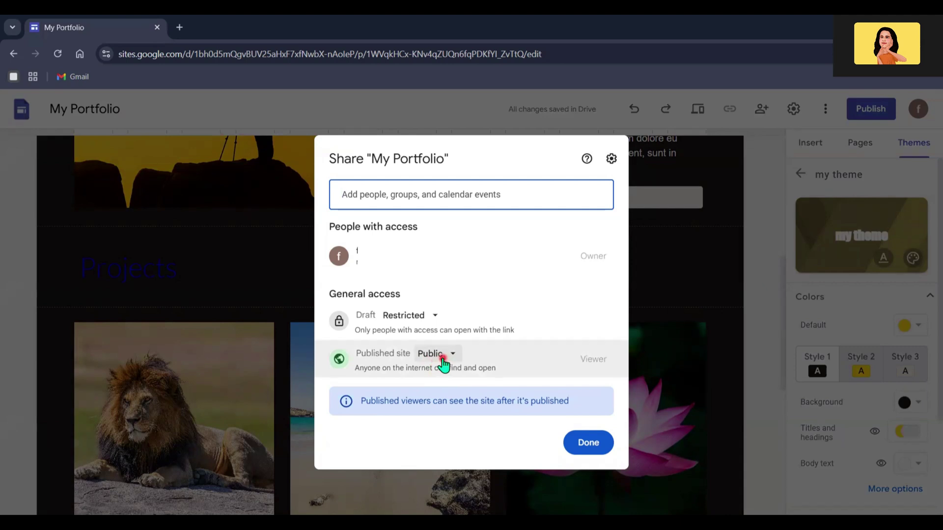
pyautogui.click(431, 356)
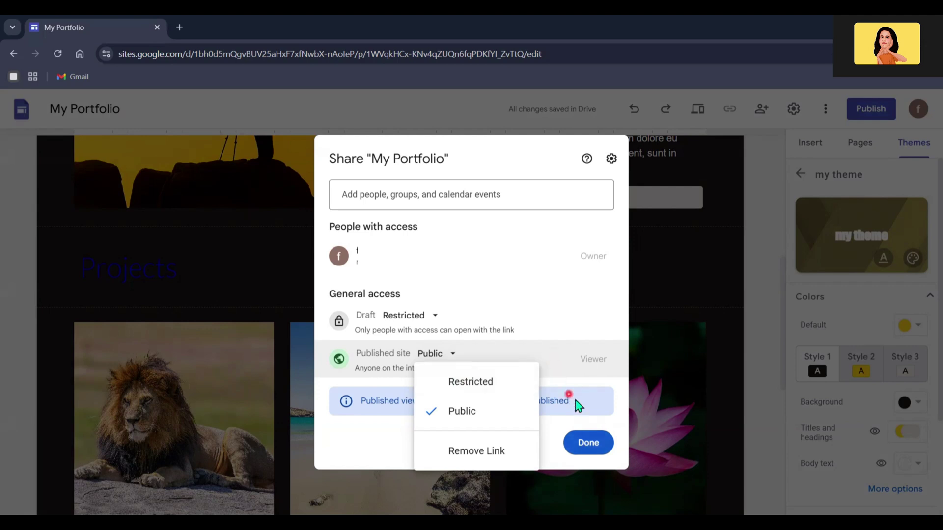
pyautogui.click(590, 442)
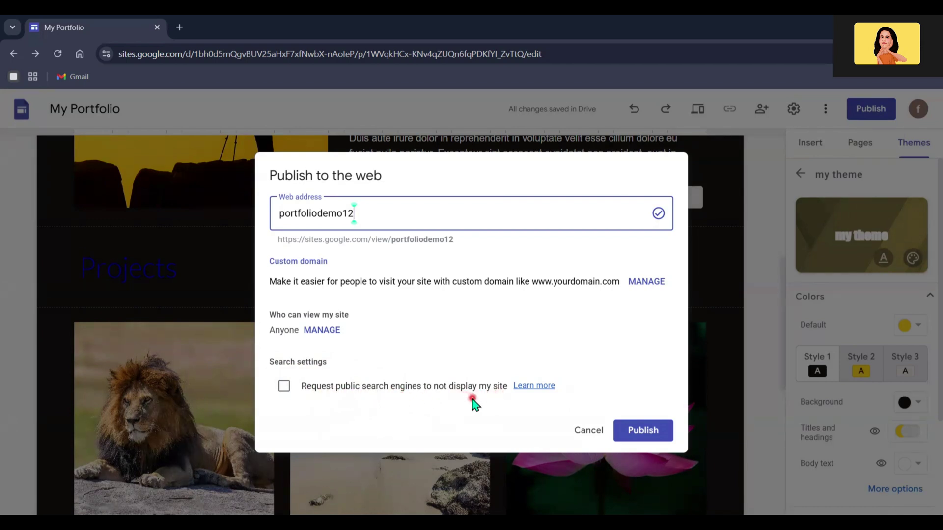
pyautogui.click(638, 431)
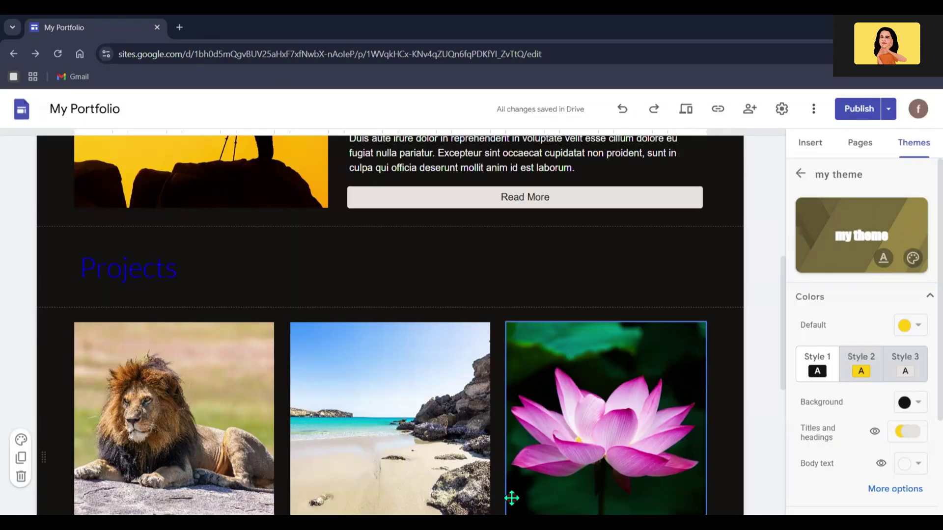
# View the published site in the browser, check its web address, and return to the editor
pyautogui.click(890, 114)
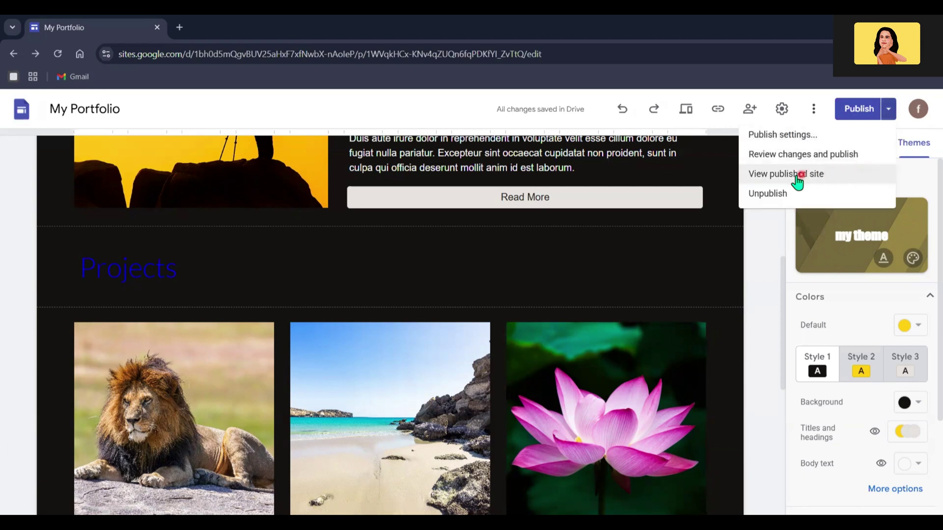
pyautogui.click(808, 175)
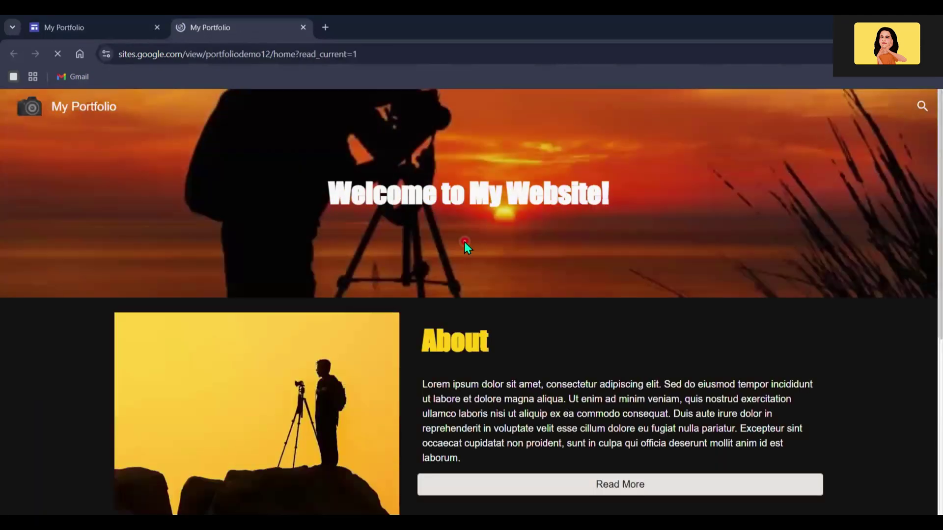
pyautogui.click(340, 55)
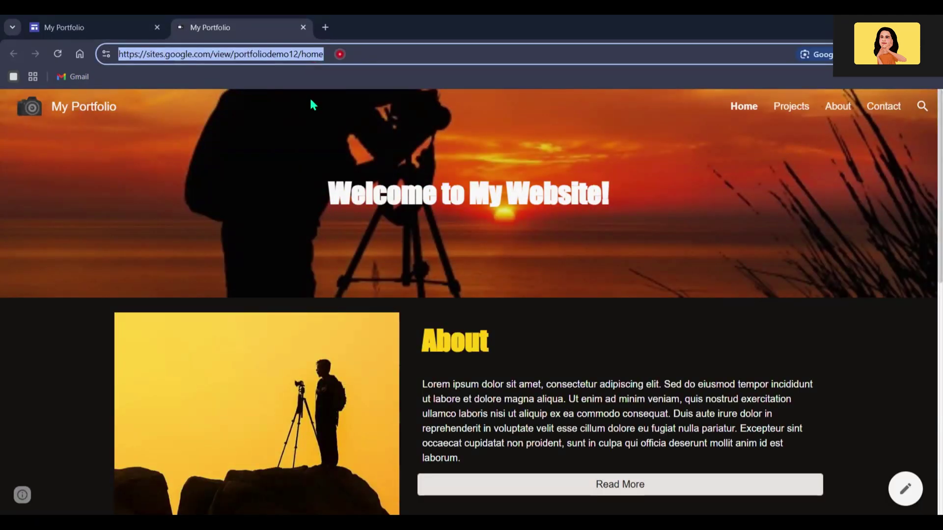
pyautogui.click(98, 19)
# Open the Projects page in the editor and look through the elements that can be inserted
pyautogui.click(611, 297)
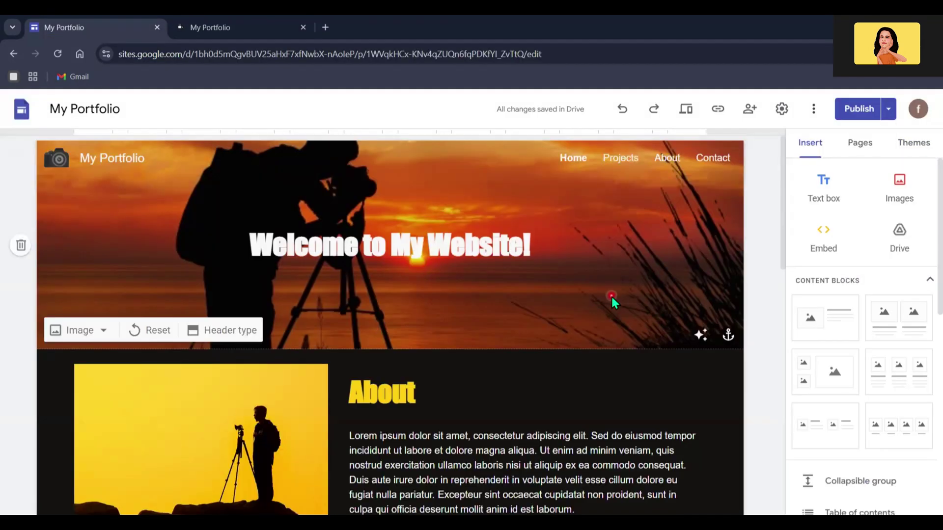
pyautogui.click(623, 160)
pyautogui.scroll(-5, 836, 343)
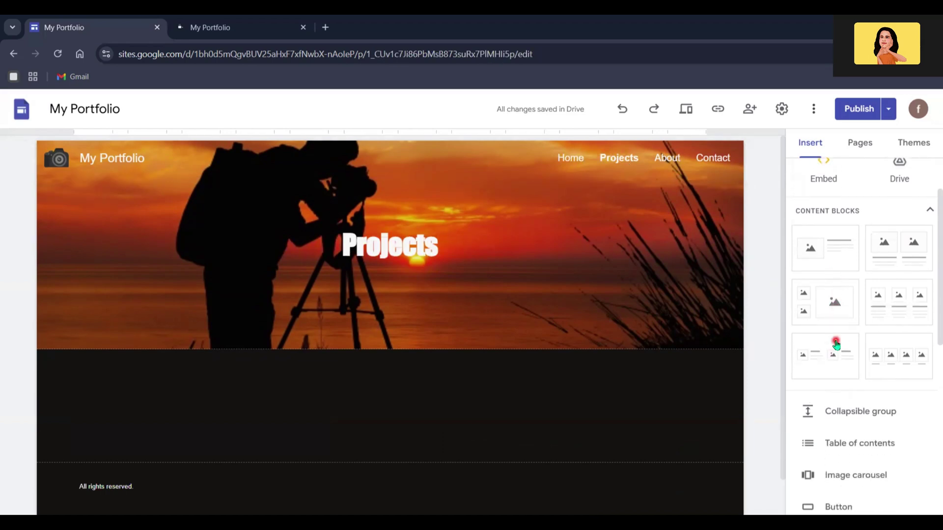
pyautogui.scroll(-4, 836, 344)
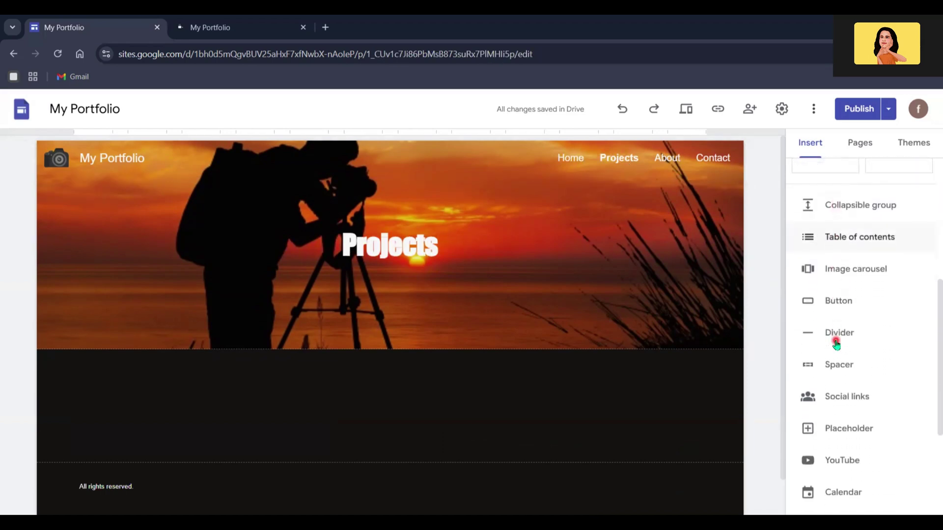
pyautogui.scroll(-1, 836, 346)
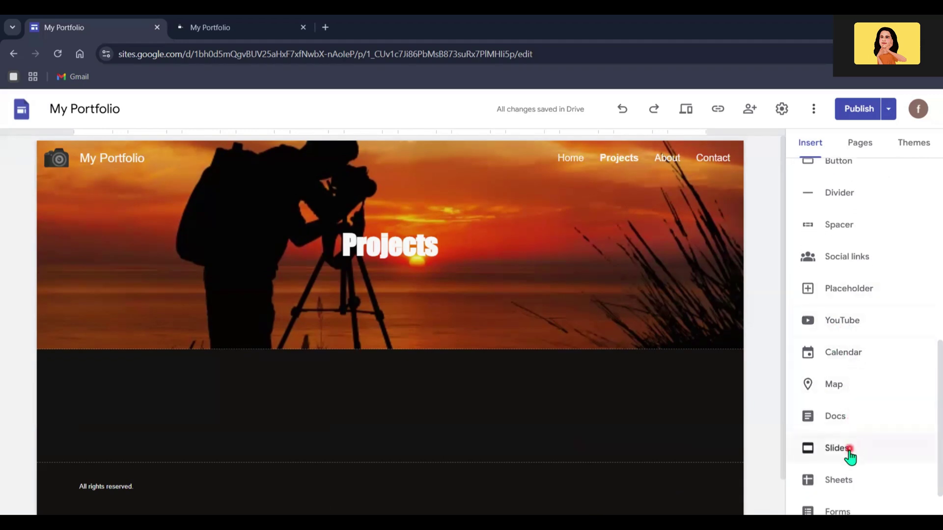
pyautogui.scroll(-1, 850, 456)
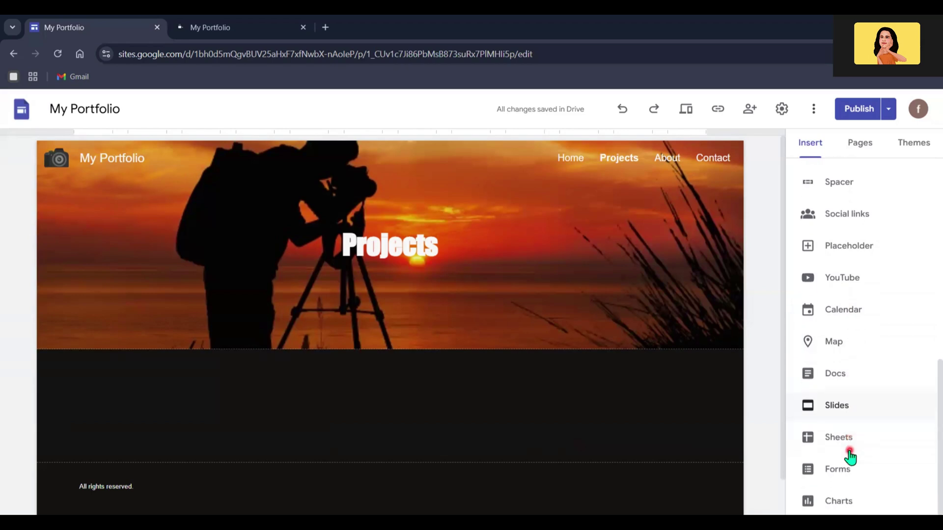
pyautogui.scroll(-1, 850, 457)
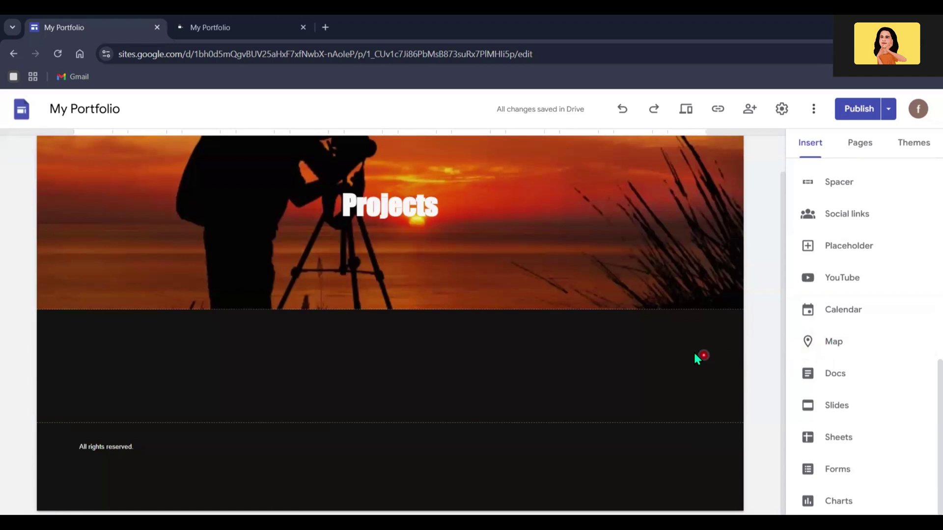
# Insert a map of the USA below the banner on the Projects page
pyautogui.click(851, 345)
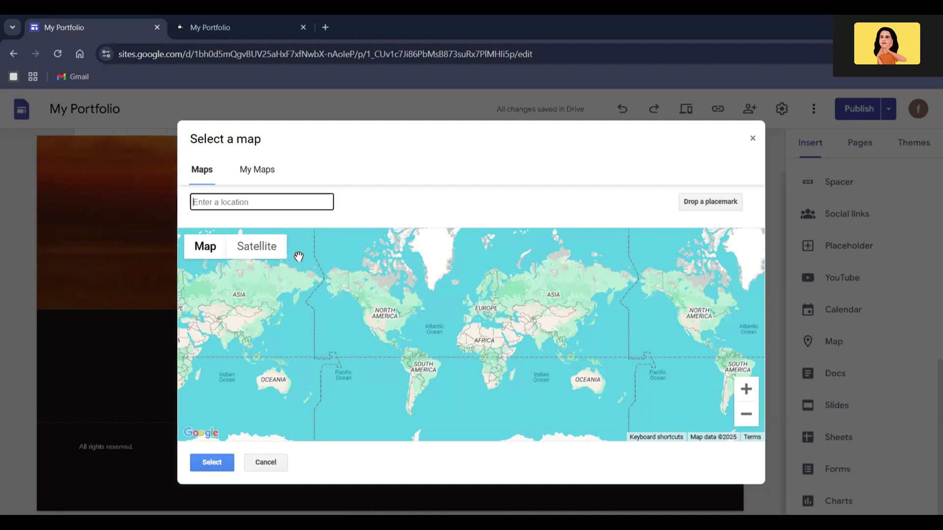
pyautogui.click(278, 202)
pyautogui.write('u')
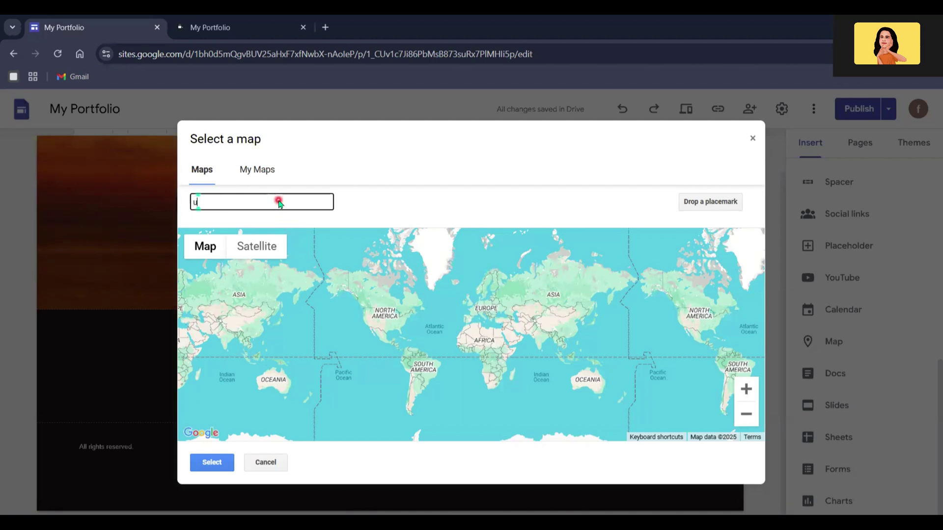
pyautogui.write('sa')
pyautogui.click(293, 220)
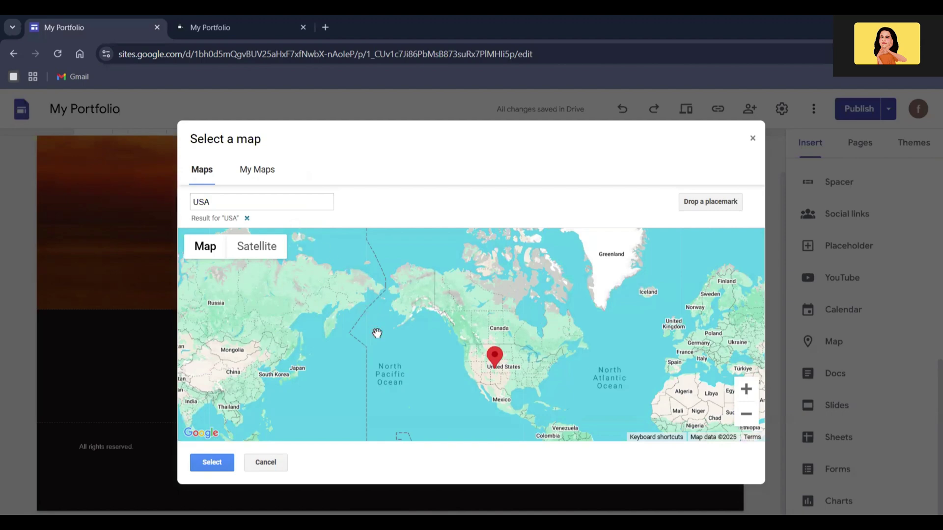
pyautogui.click(219, 464)
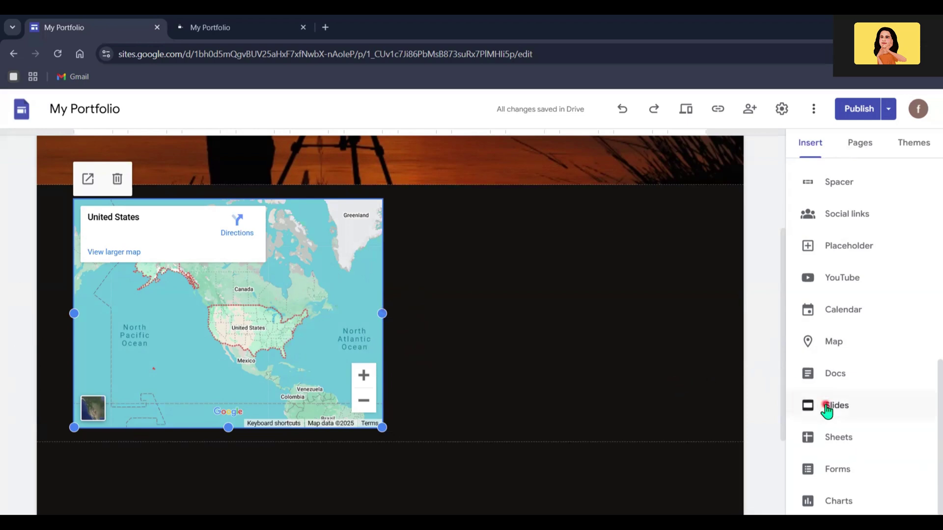
# Look over the remaining insertable elements, then review the site's sharing settings and close them without changes
pyautogui.scroll(10, 847, 314)
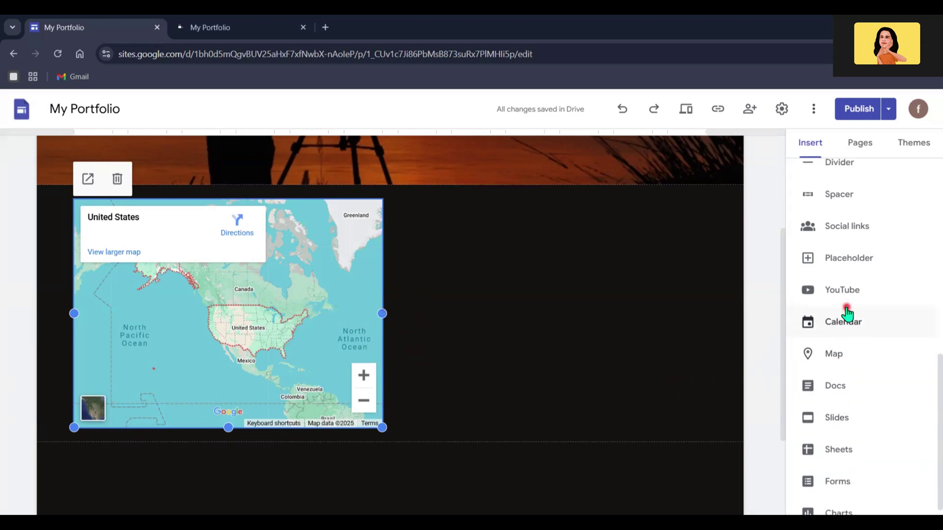
pyautogui.scroll(-5, 847, 314)
pyautogui.click(630, 350)
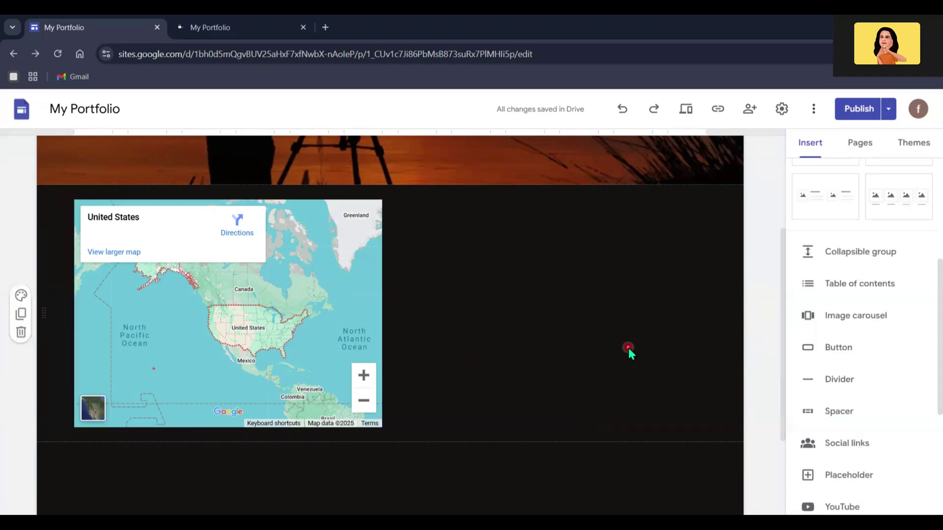
pyautogui.click(749, 109)
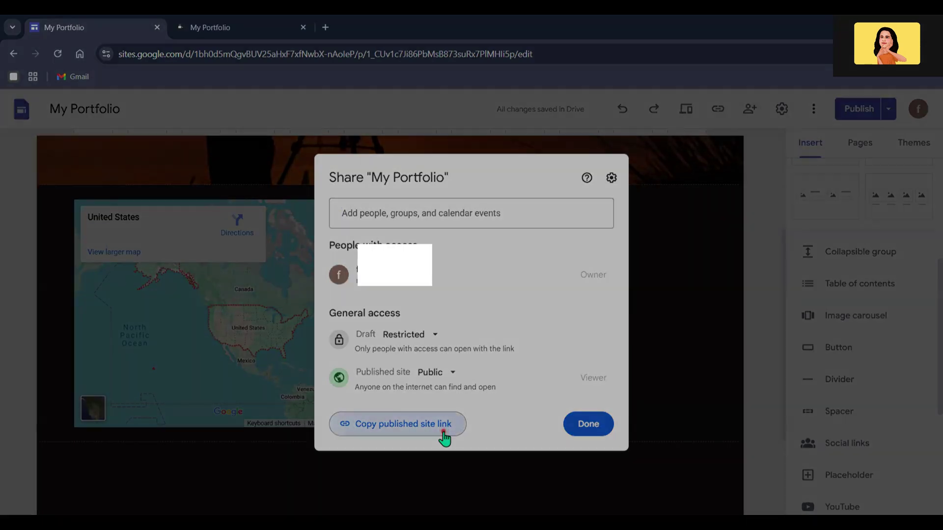
pyautogui.click(588, 430)
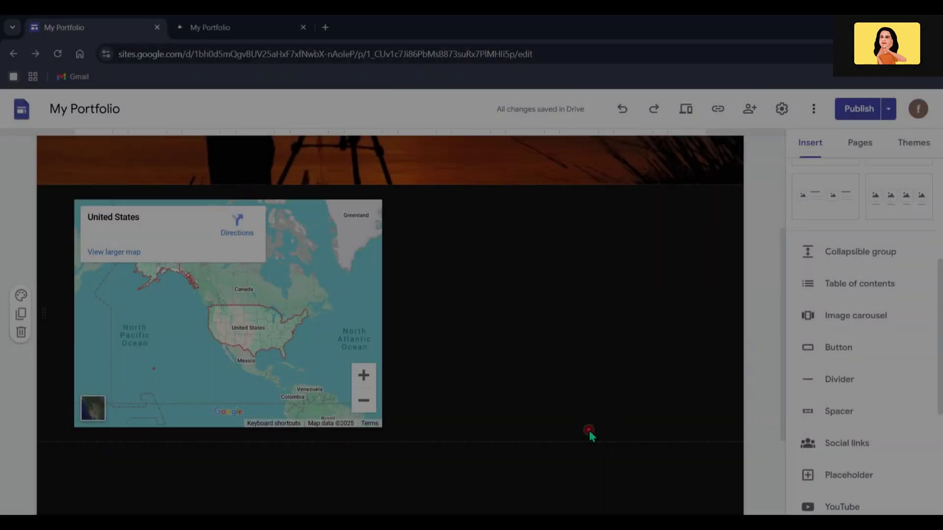